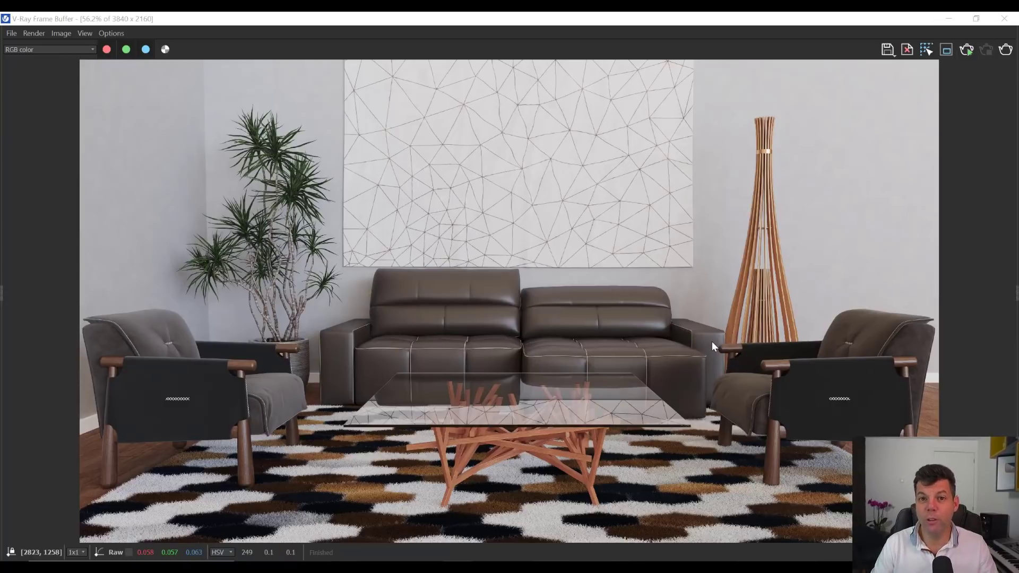
- Minimize the V-Ray Frame Buffer showing the living-room render to reveal mobiliar3d.com
click(950, 18)
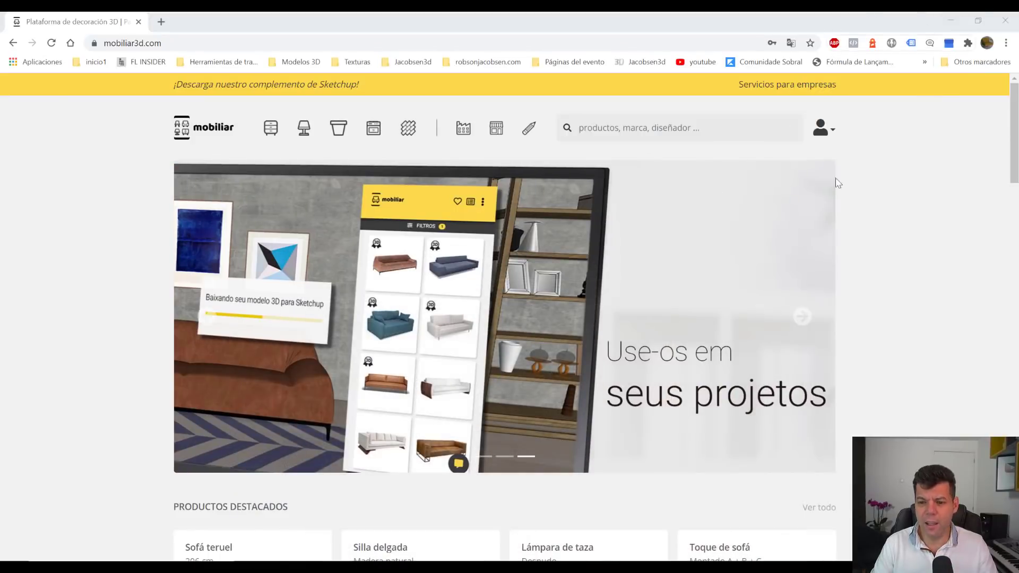
- In SketchUp, select the potted plant and wall artwork panel, then undock the Mobiliar toolbar
click(539, 485)
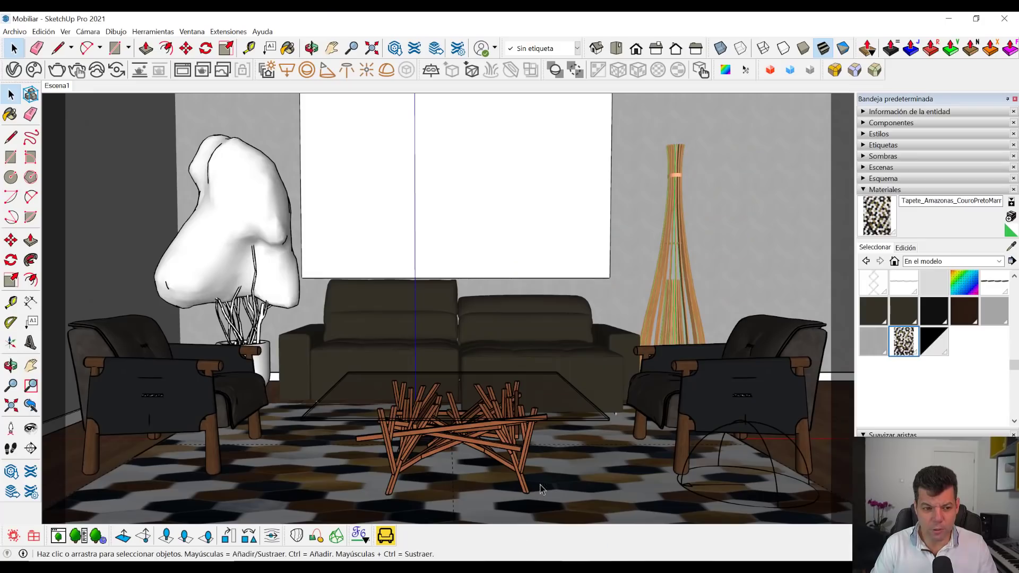
click(264, 258)
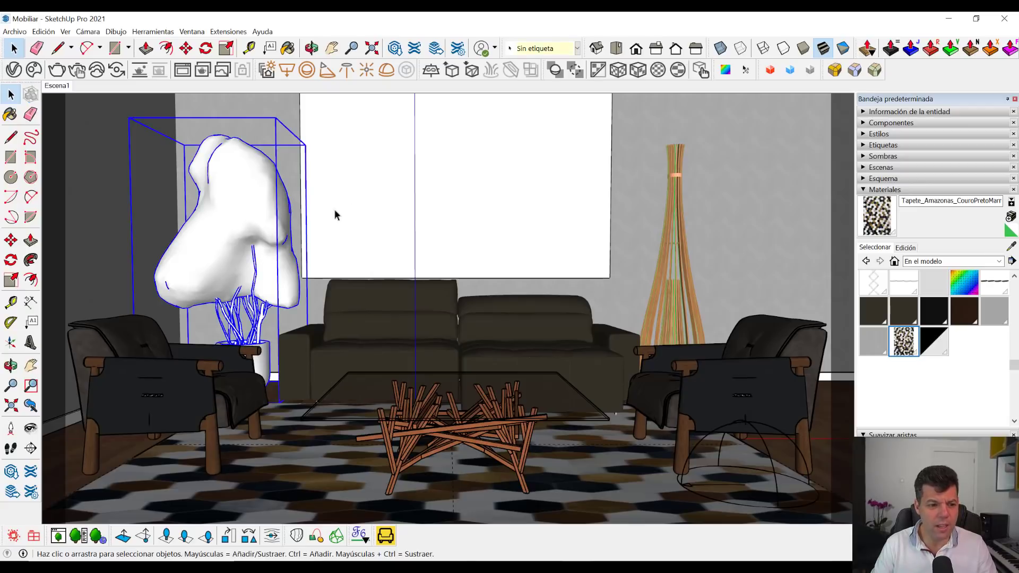
click(352, 209)
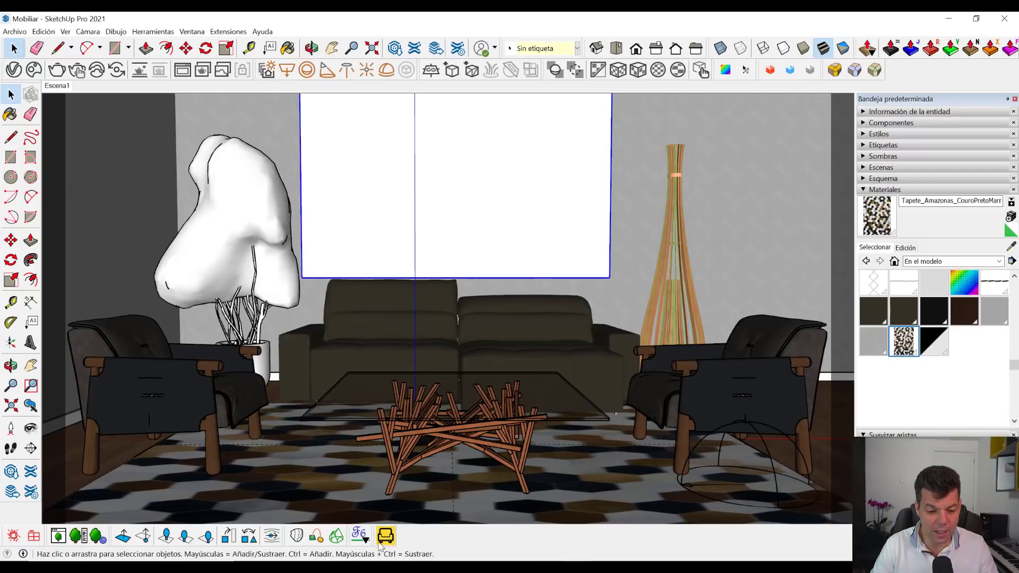
mouse_move(374, 537)
mouse_down()
mouse_move(489, 134)
mouse_move(450, 118)
mouse_up()
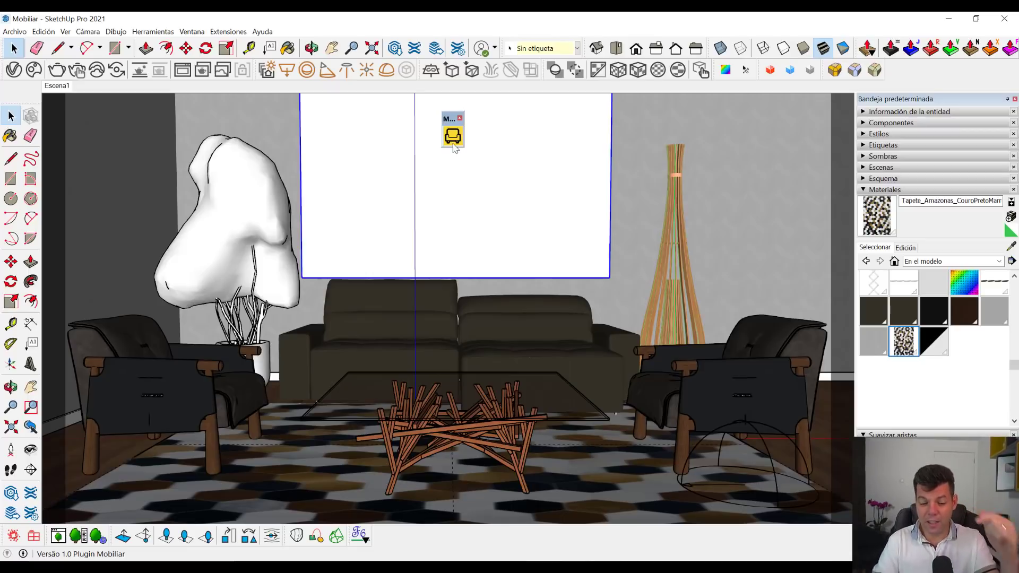
mouse_move(386, 536)
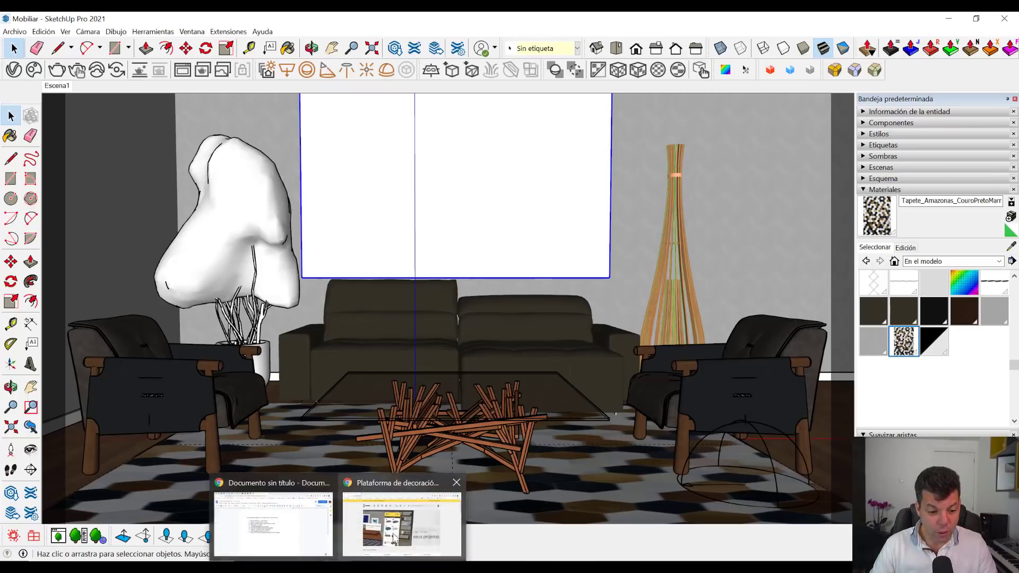
- Translate the mobiliar3d.com page into Spanish (Traducir a español), then bring the V-Ray render back
click(402, 526)
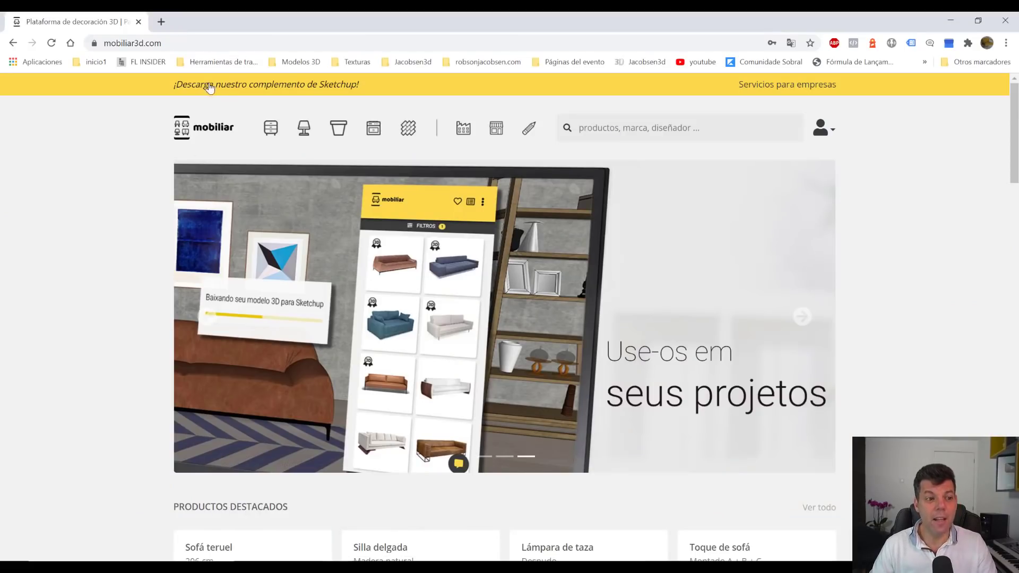
click(173, 38)
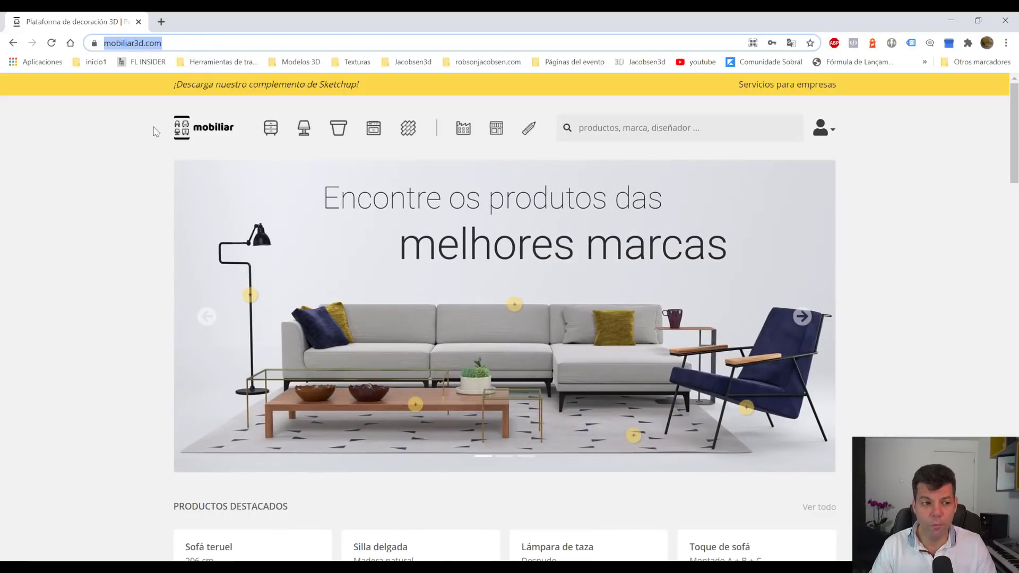
click(104, 192)
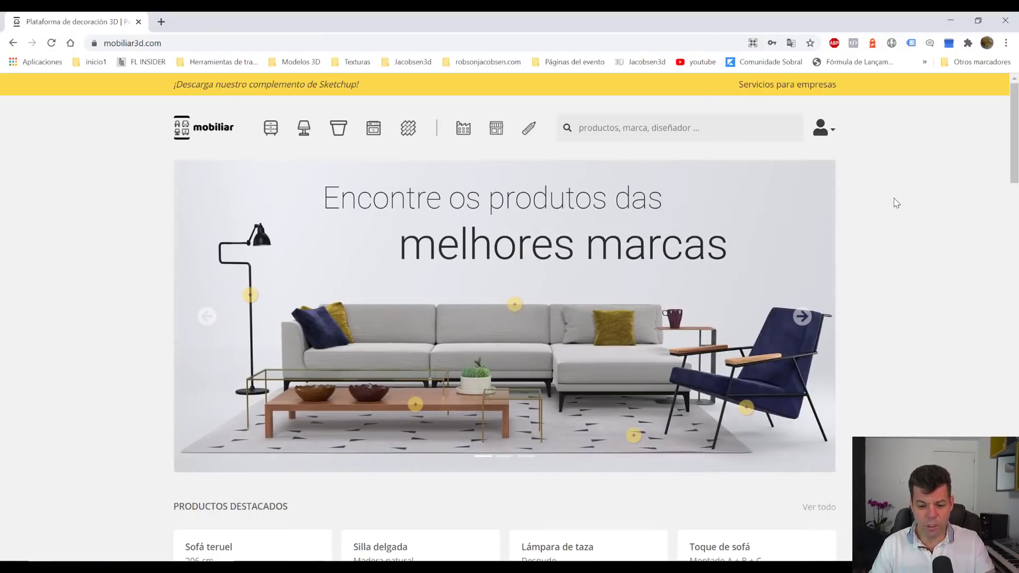
right_click(869, 176)
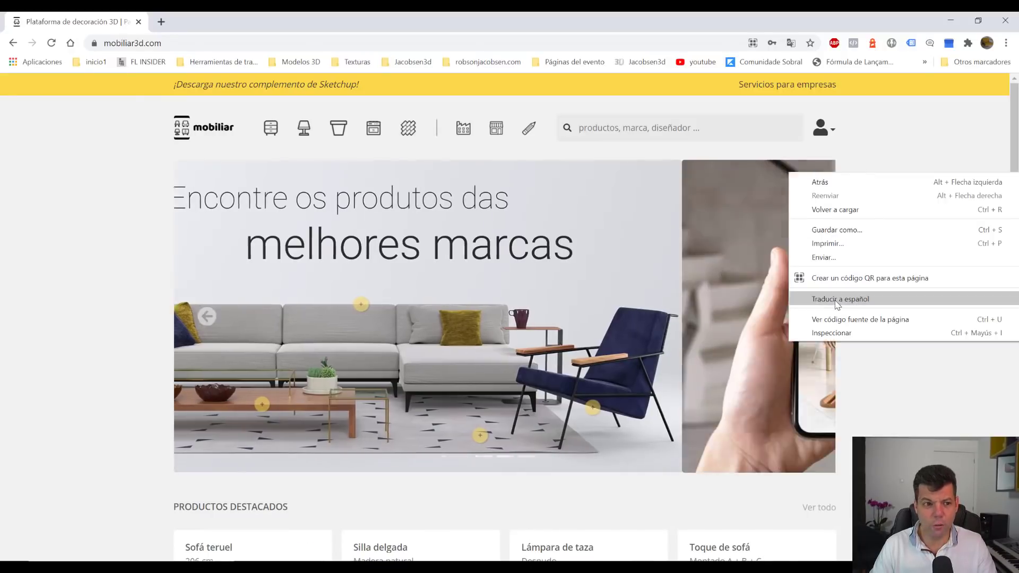
click(837, 300)
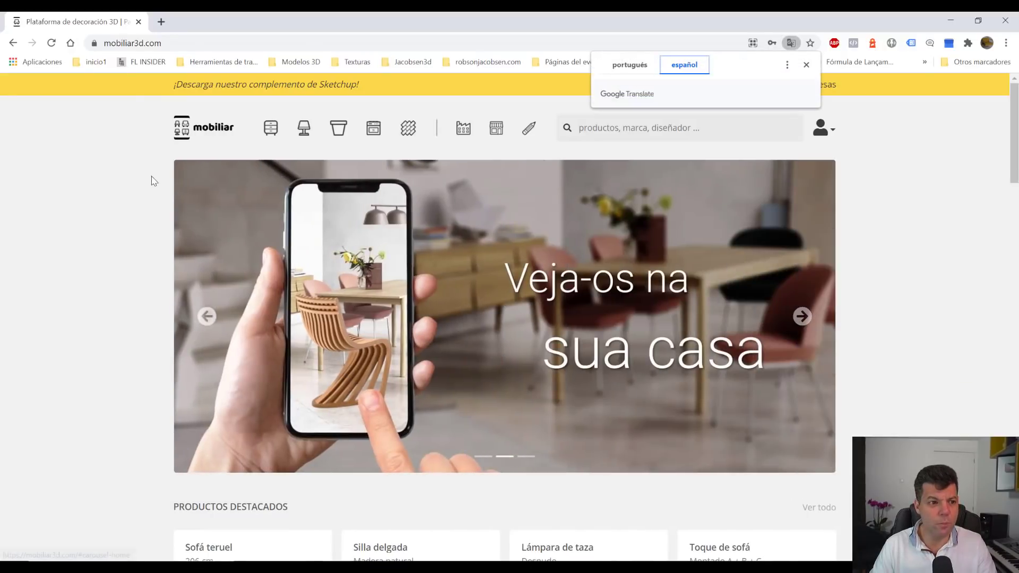
click(806, 64)
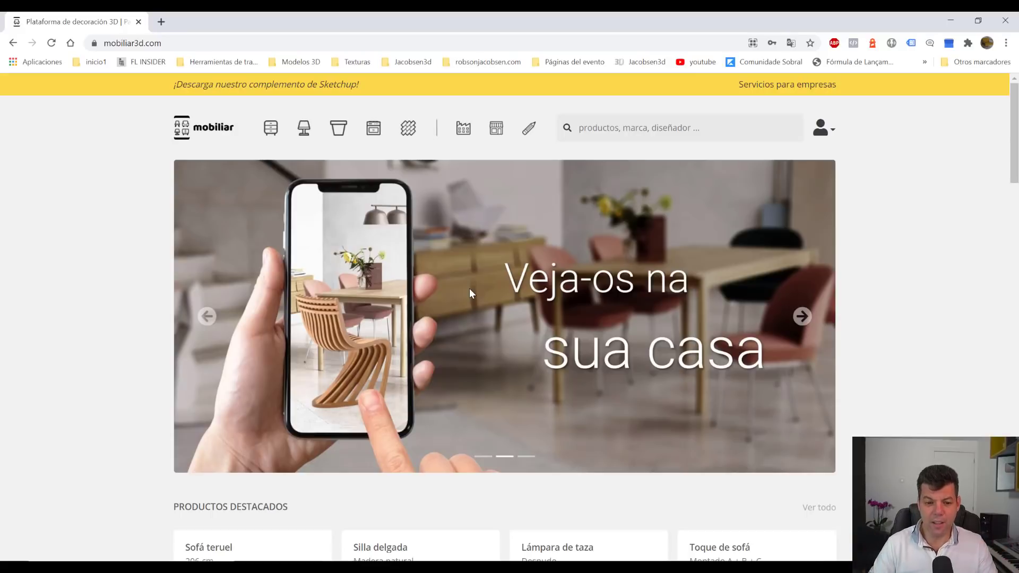
click(643, 517)
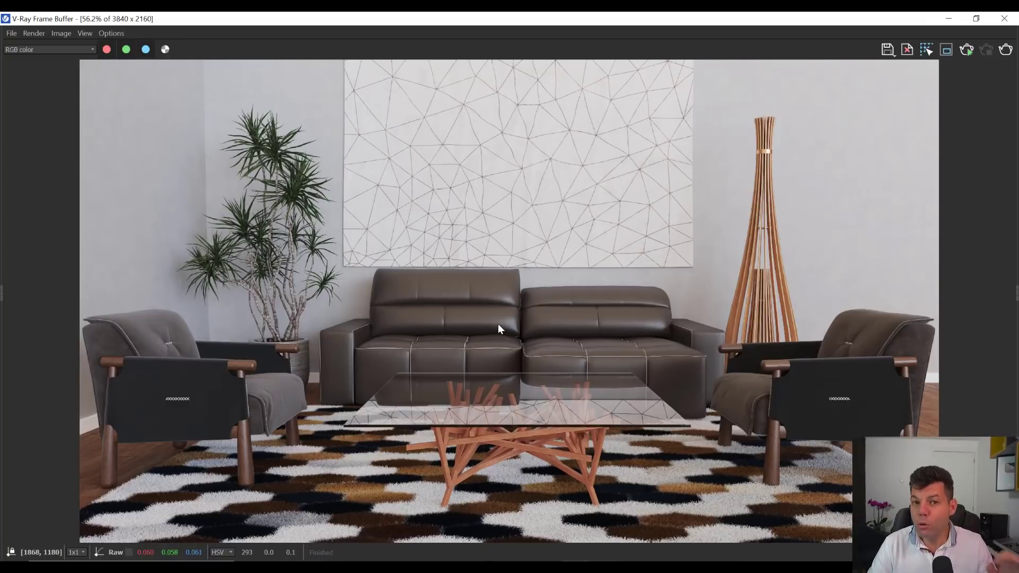
- Minimize the V-Ray Frame Buffer window to return to the Spanish mobiliar3d.com page
click(951, 19)
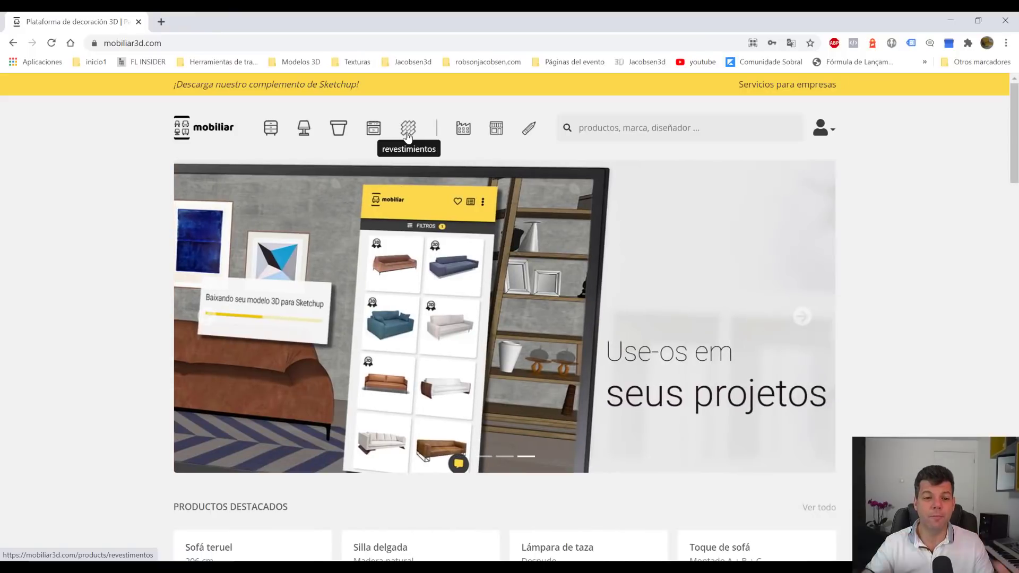
- Open the revestimientos catalogue and scroll through its tile and cobogó products, back to the top
click(407, 136)
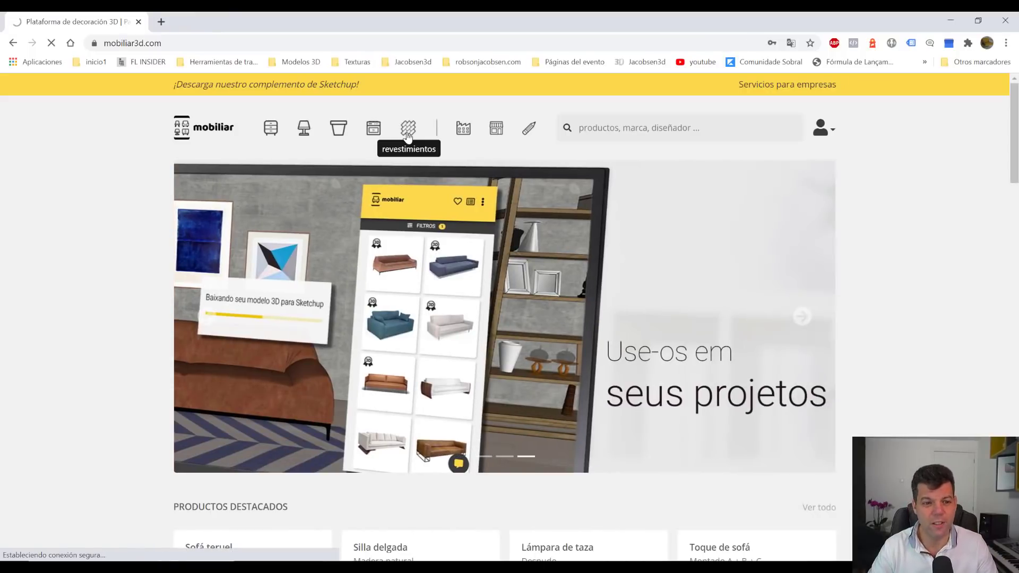
scroll(616, 361, down, 2)
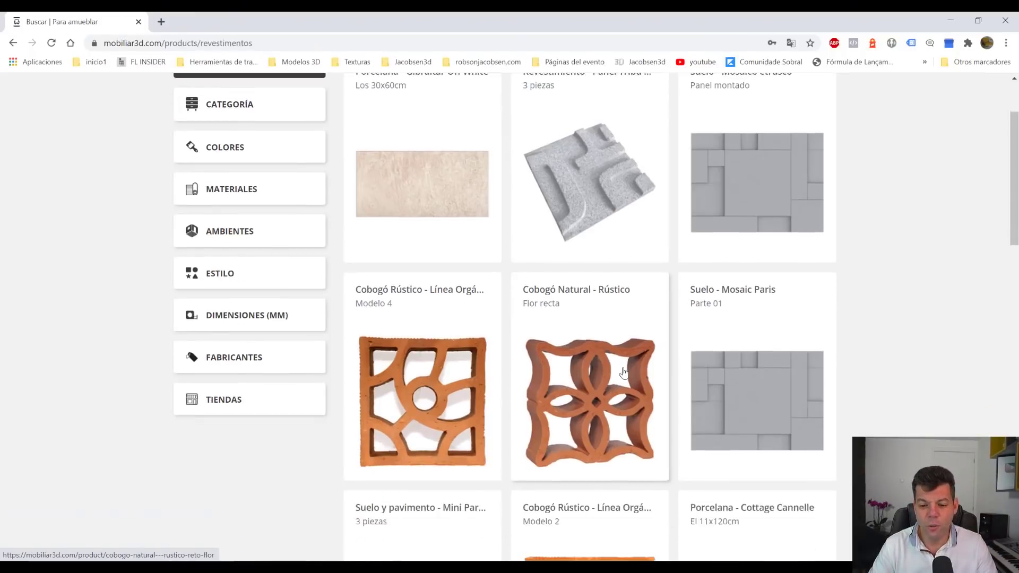
scroll(623, 372, down, 2)
scroll(615, 345, down, 2)
scroll(602, 281, down, 1)
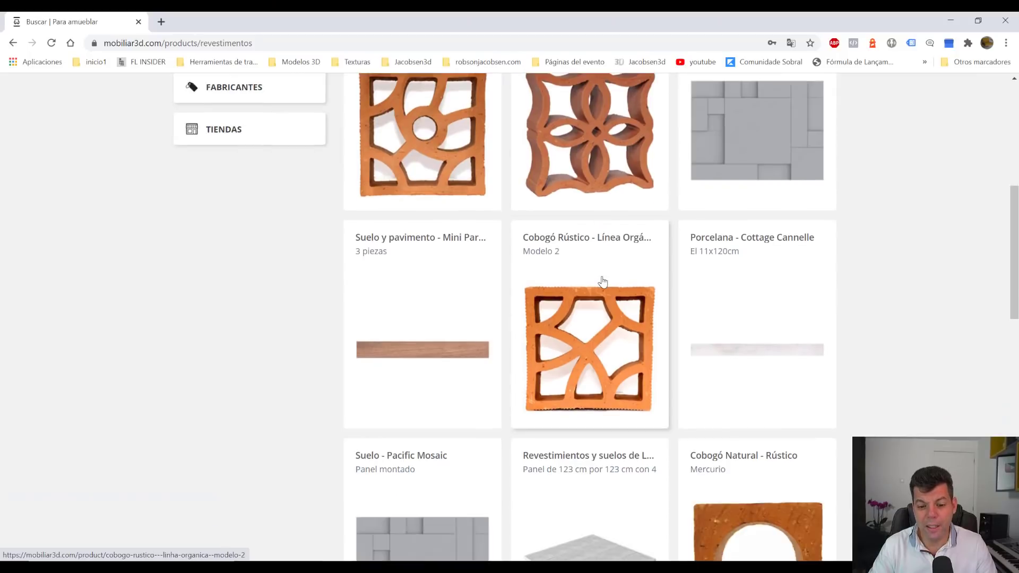
scroll(603, 281, down, 4)
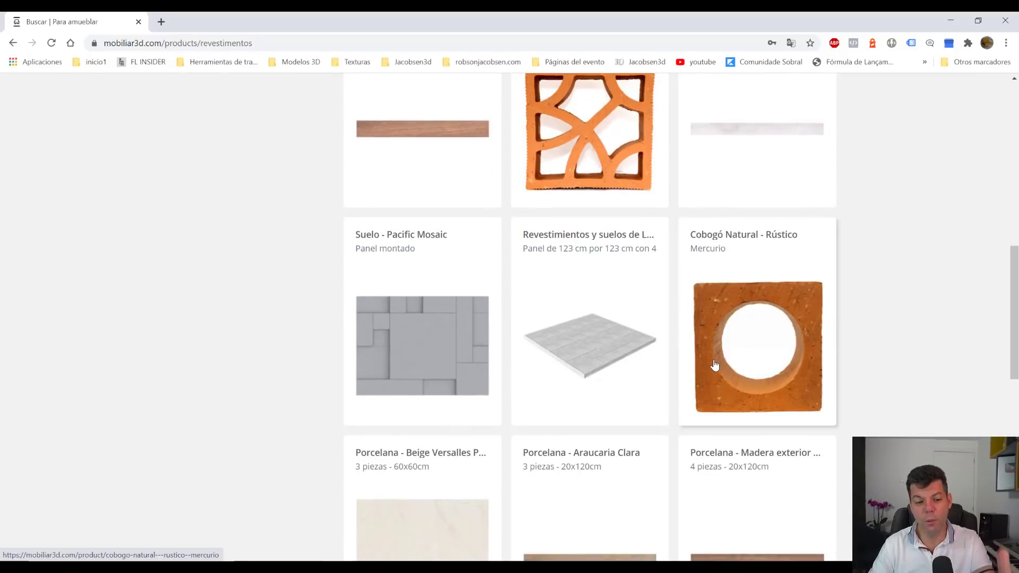
scroll(714, 364, down, 3)
scroll(712, 350, down, 2)
scroll(728, 313, down, 2)
scroll(727, 318, down, 2)
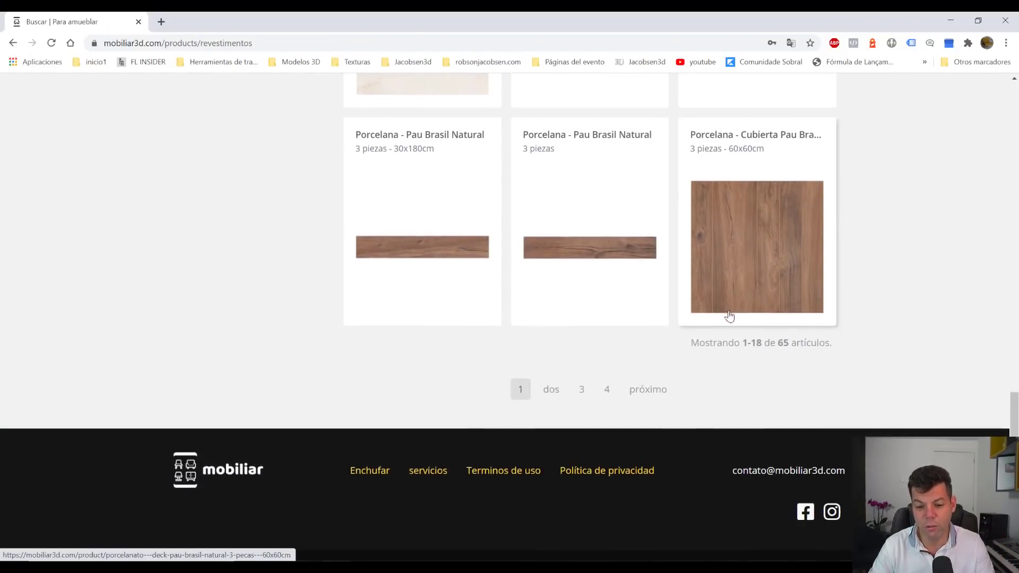
scroll(744, 300, up, 2)
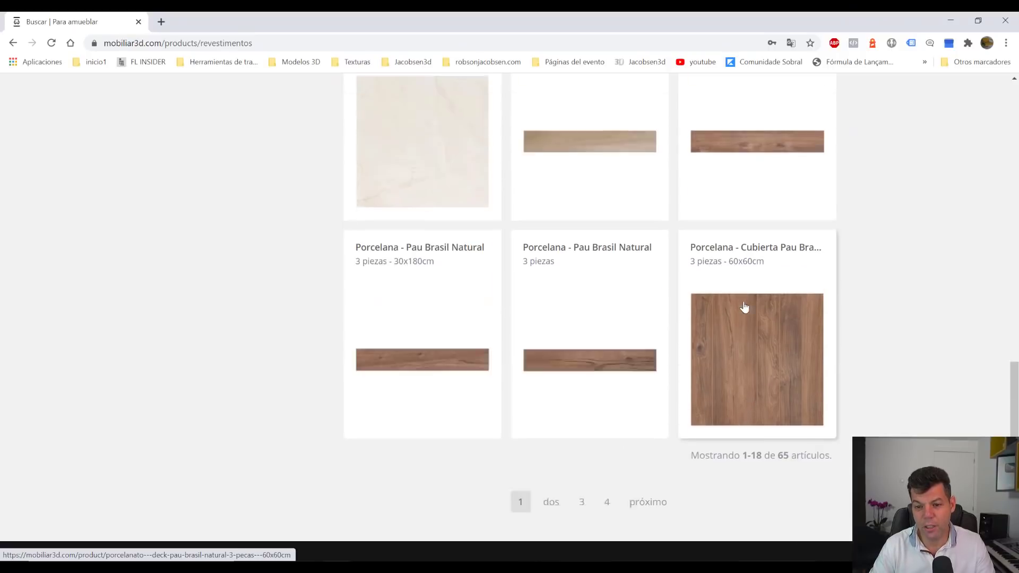
scroll(690, 291, up, 5)
scroll(637, 271, up, 4)
scroll(566, 250, up, 5)
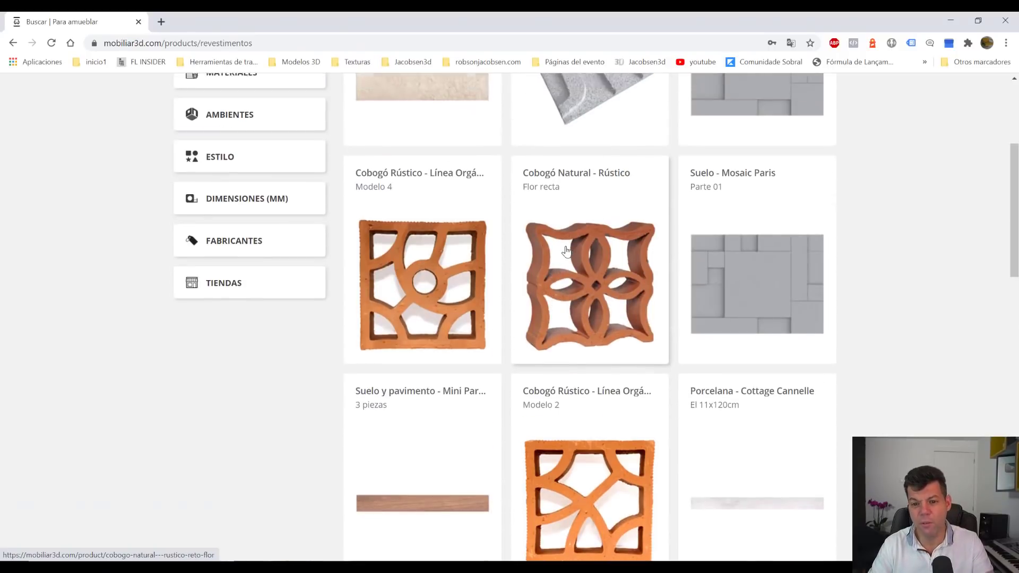
scroll(567, 250, up, 3)
scroll(576, 268, up, 1)
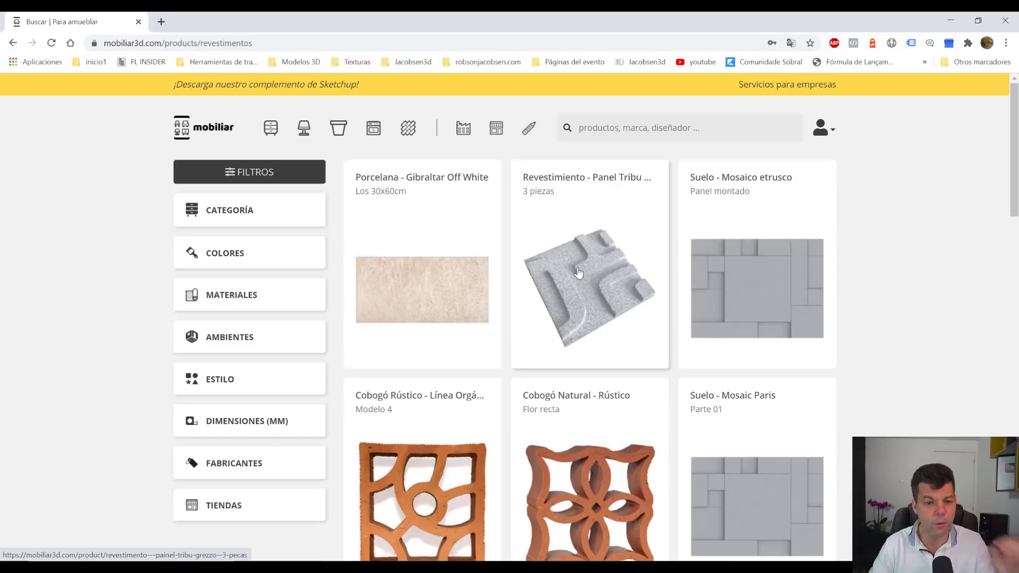
- Open the mueble furniture catalogue and expand its category filter list
click(271, 130)
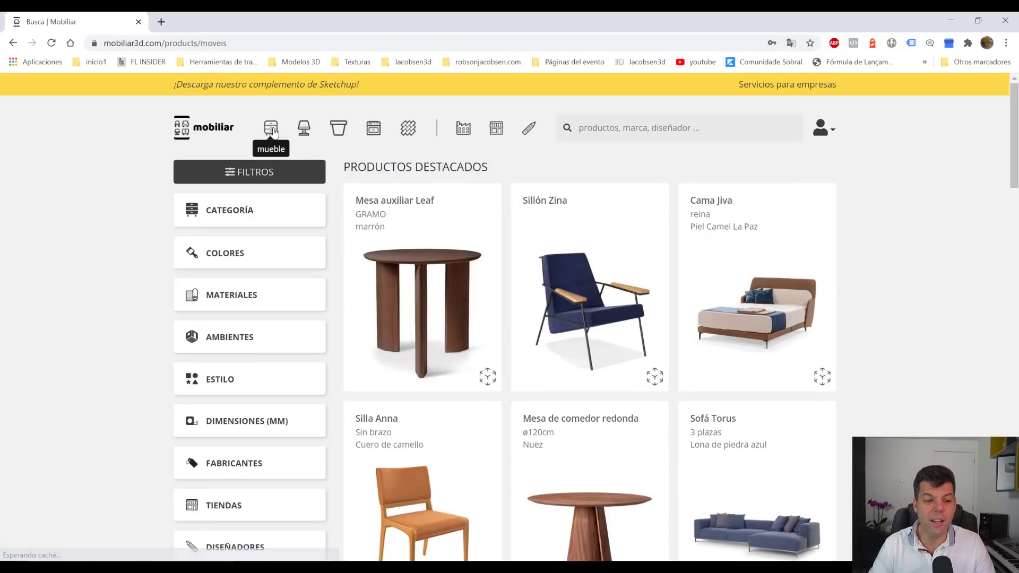
scroll(584, 298, down, 3)
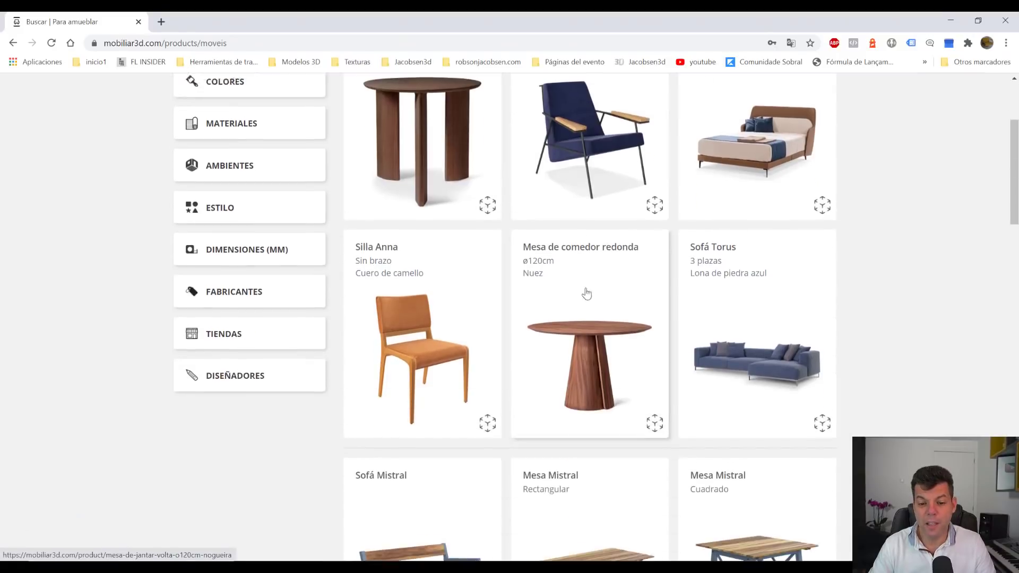
scroll(595, 294, up, 3)
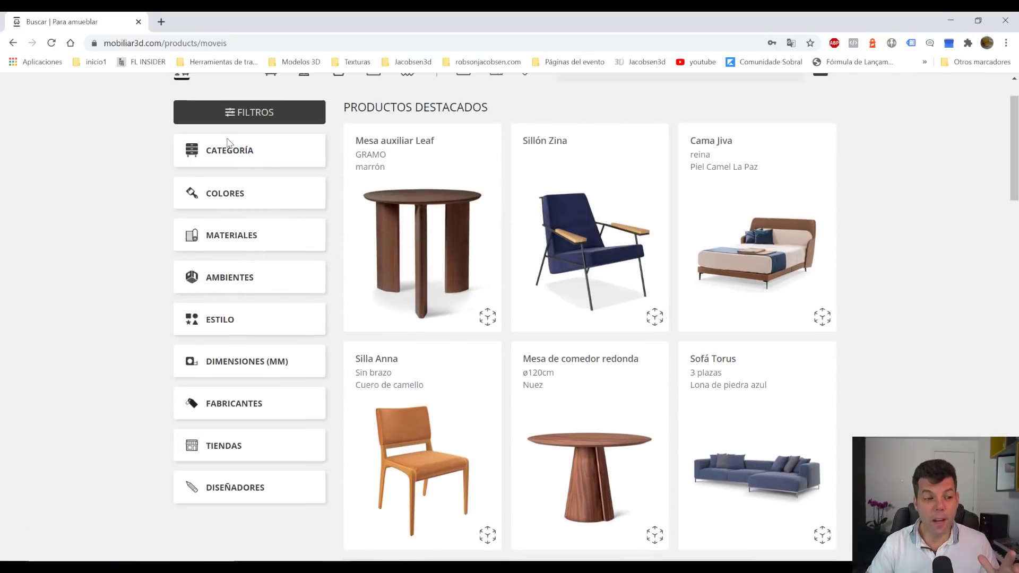
click(193, 158)
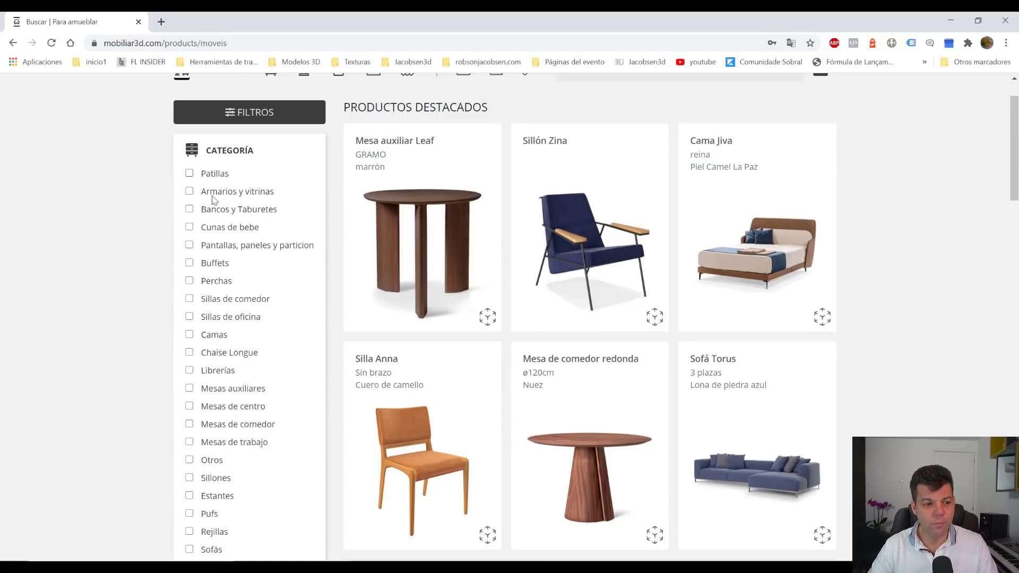
scroll(212, 296, down, 1)
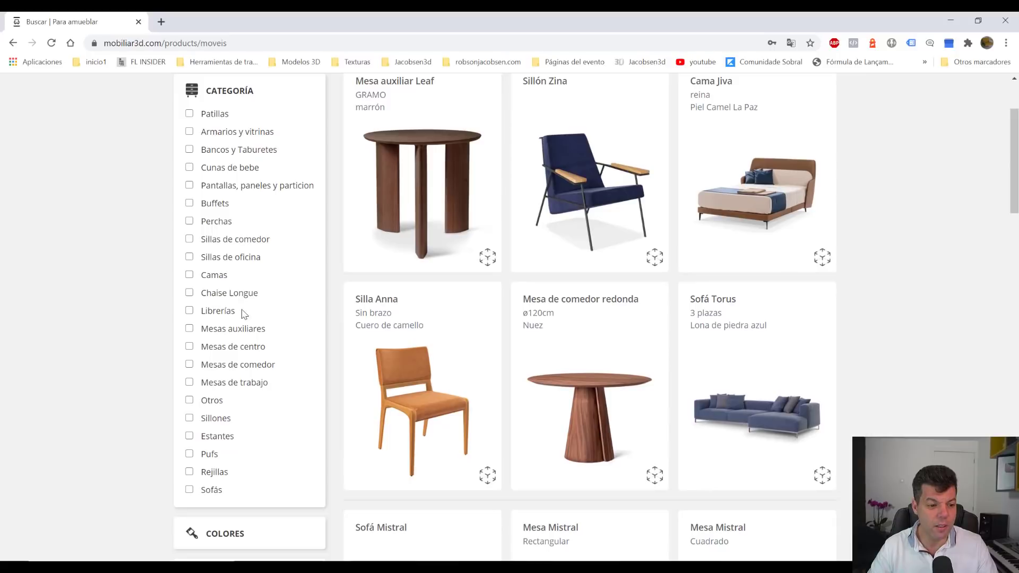
scroll(239, 338, down, 1)
scroll(245, 253, up, 3)
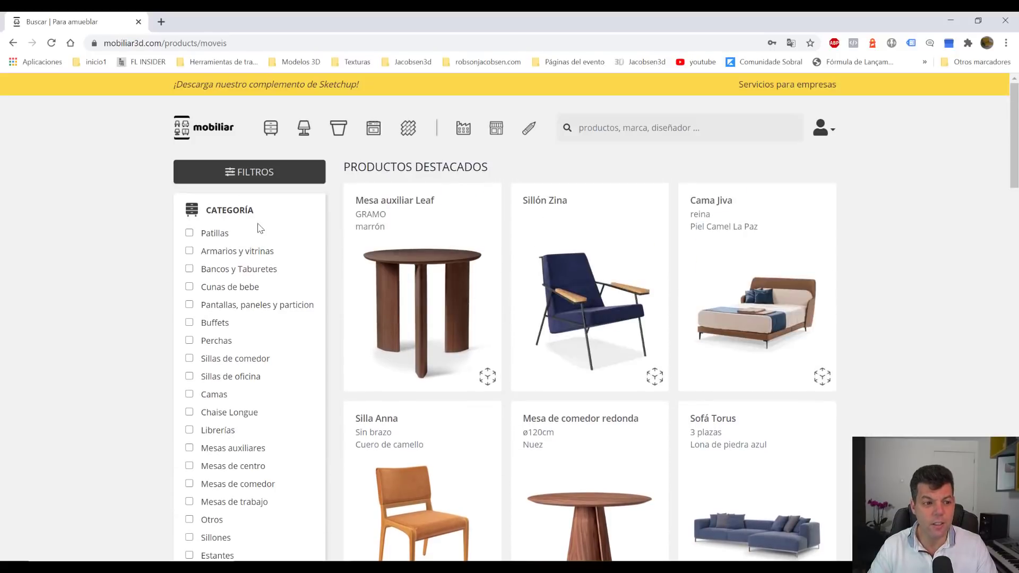
scroll(248, 324, down, 3)
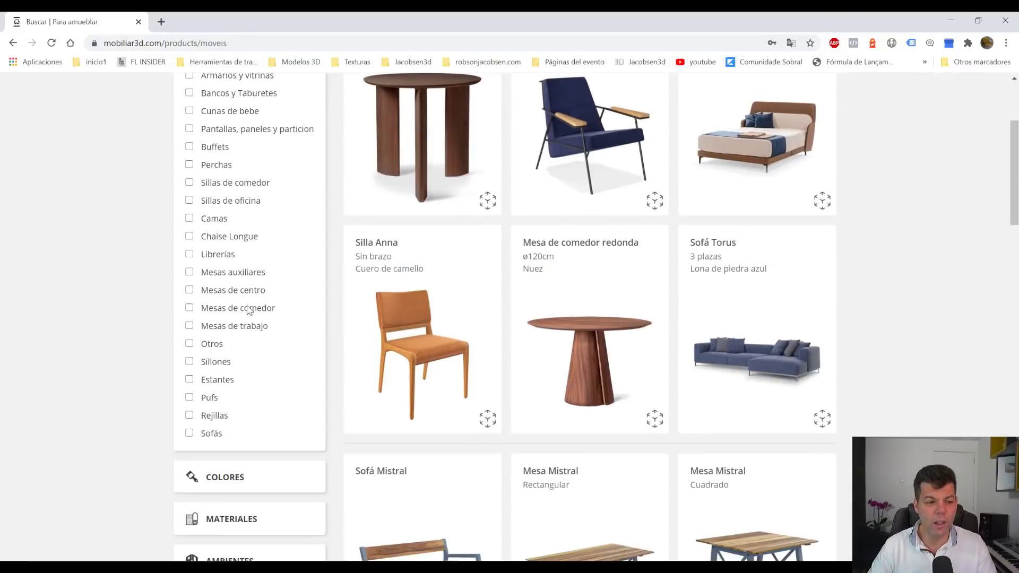
scroll(249, 308, down, 2)
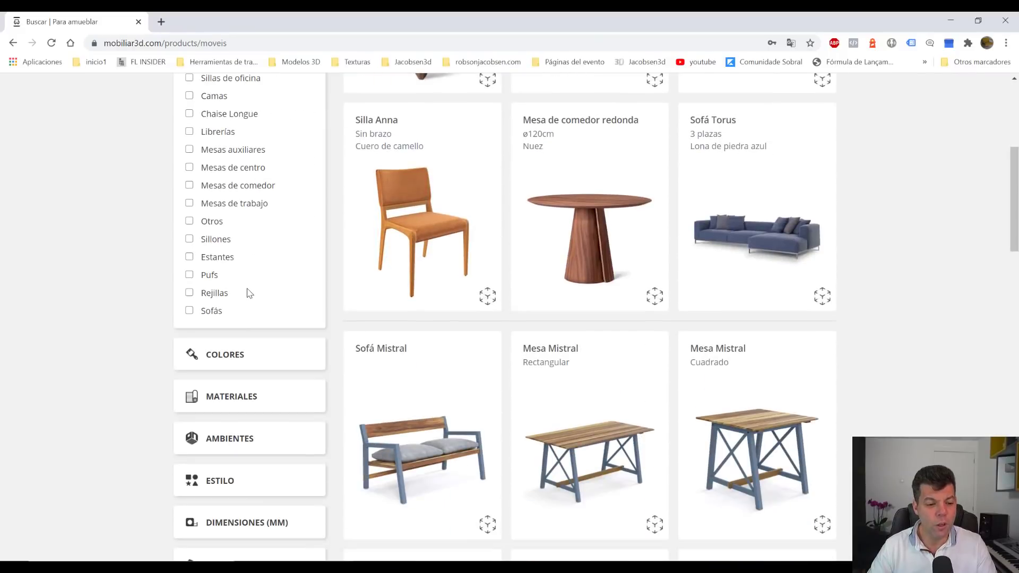
- Expand the colour, MATERIALES and AMBIENTES filter lists in the sidebar
click(232, 356)
scroll(248, 301, down, 2)
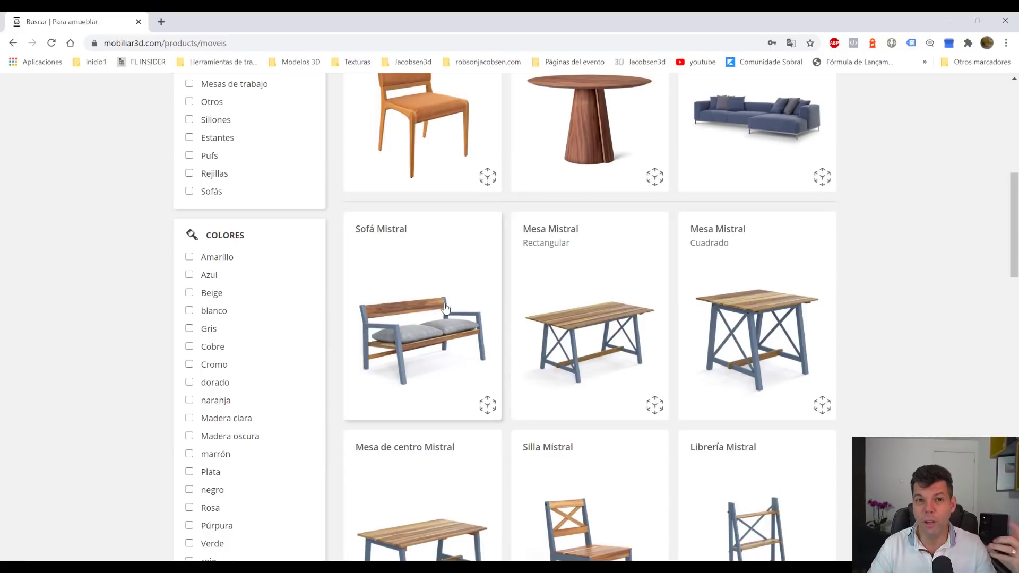
scroll(269, 333, down, 2)
scroll(260, 313, down, 2)
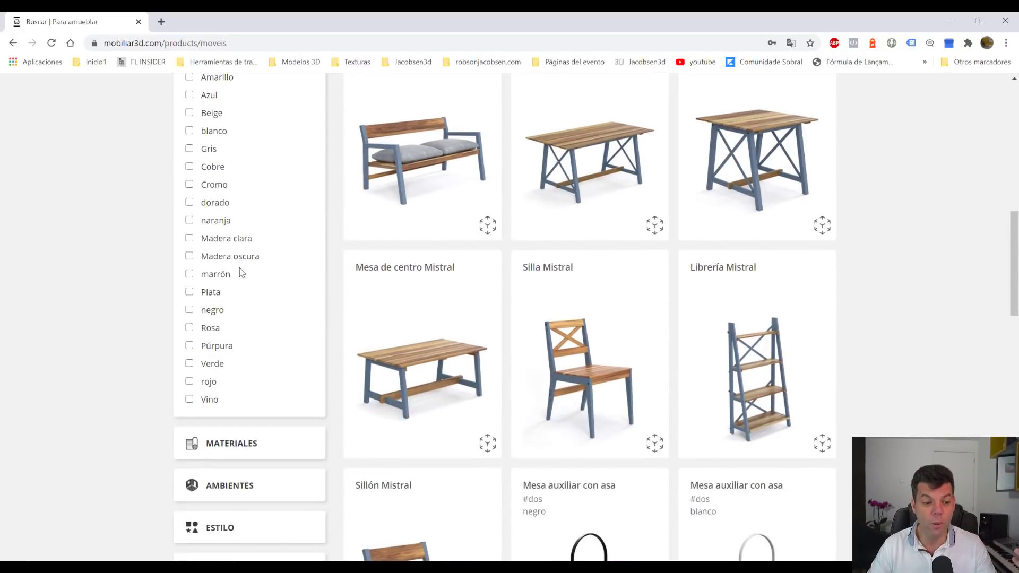
scroll(247, 303, down, 2)
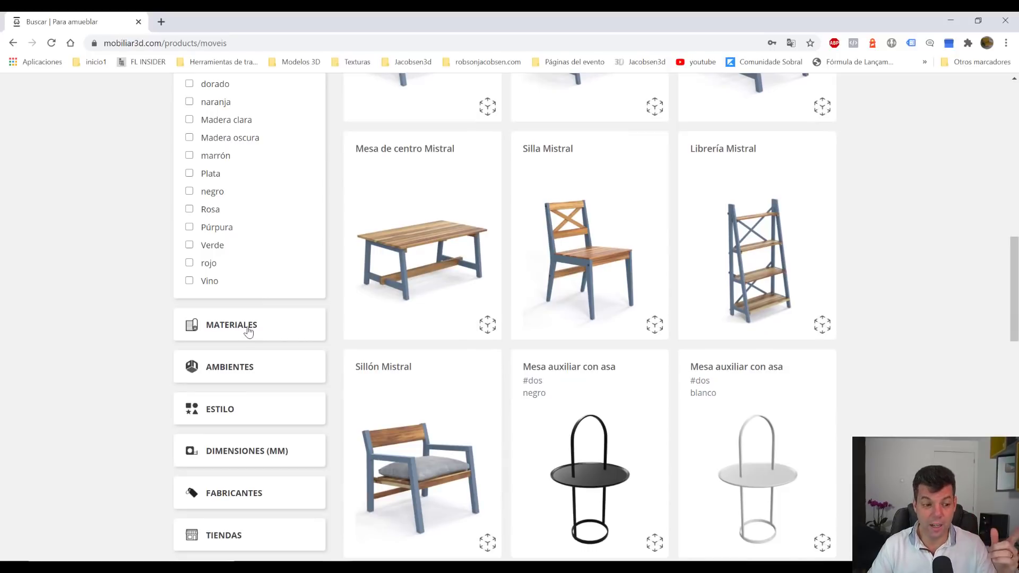
click(244, 331)
scroll(244, 324, down, 3)
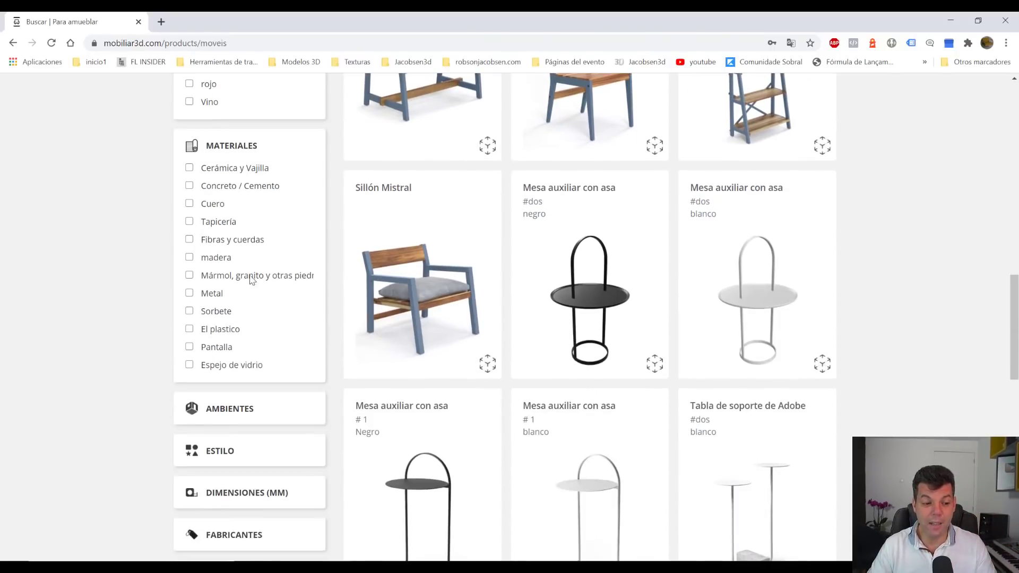
scroll(242, 286, down, 3)
click(232, 234)
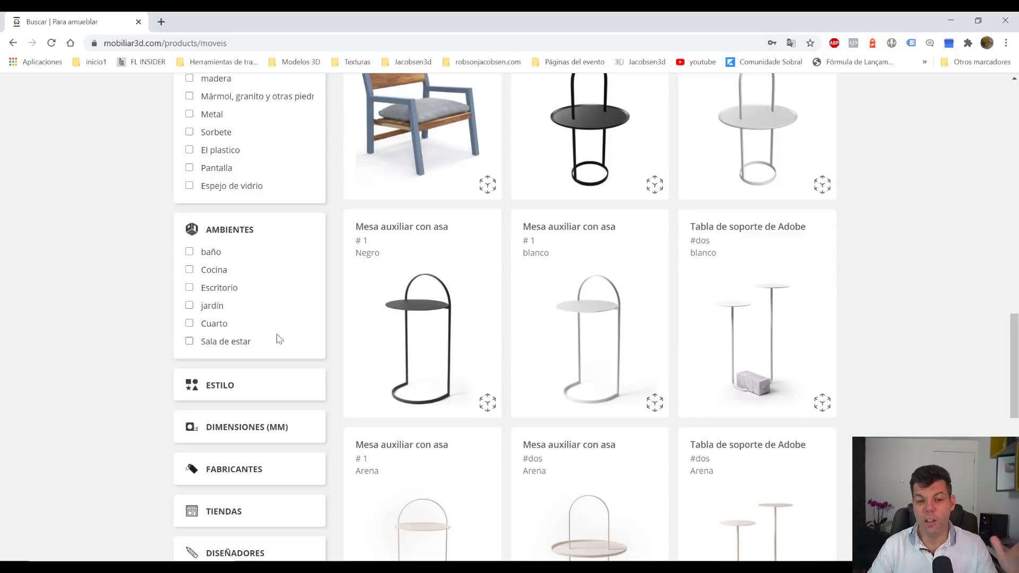
scroll(366, 242, down, 3)
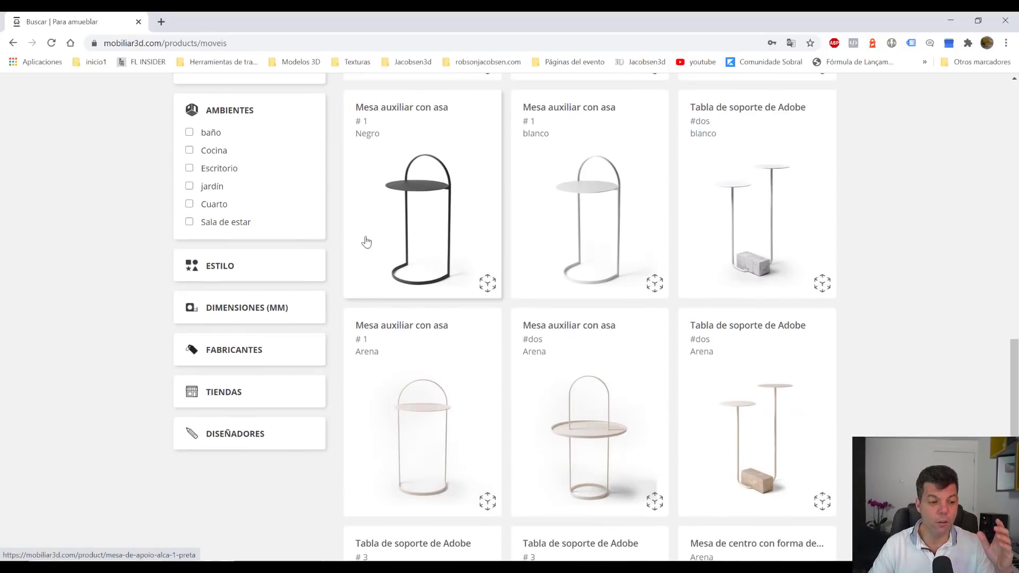
- Expand the FABRICANTES manufacturer filter list and scroll through it
click(244, 359)
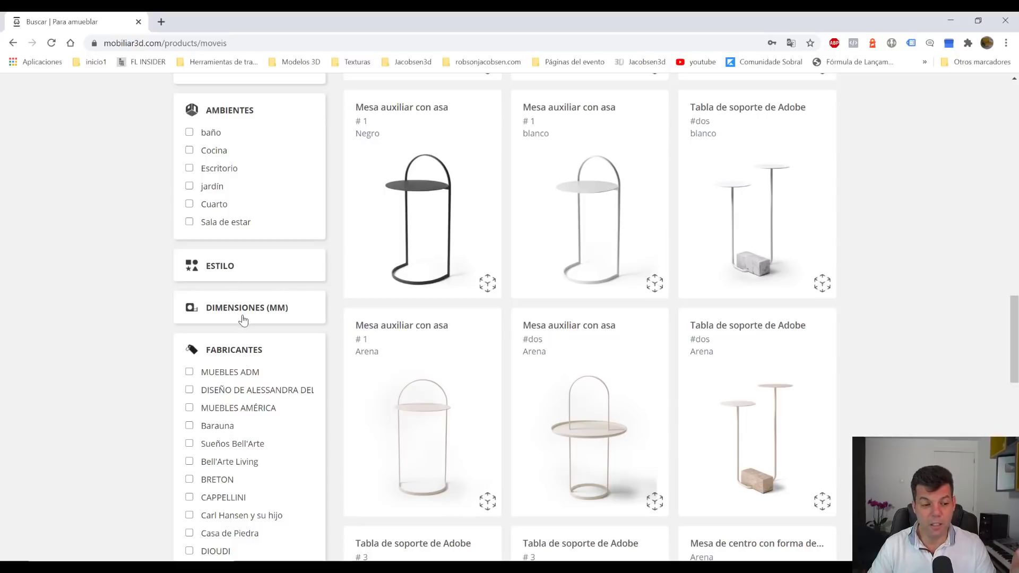
scroll(265, 318, down, 3)
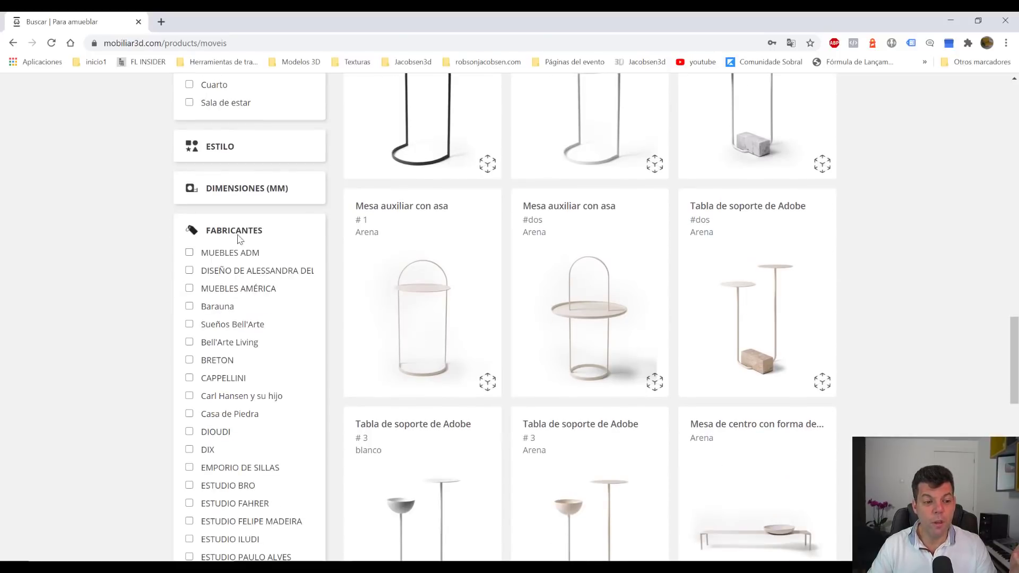
scroll(237, 238, down, 3)
scroll(238, 218, down, 3)
scroll(237, 223, down, 3)
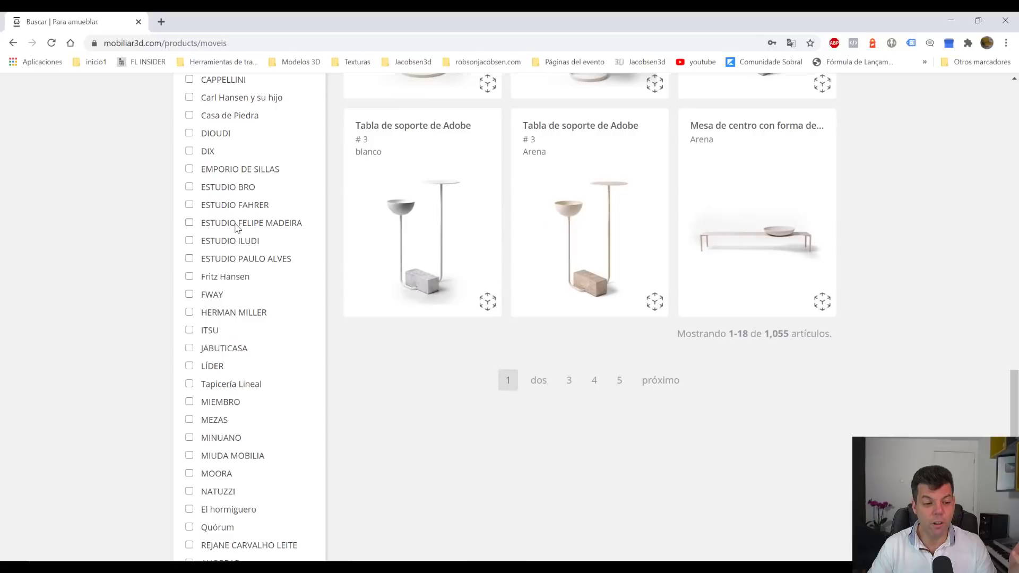
scroll(238, 231, down, 2)
scroll(244, 287, down, 2)
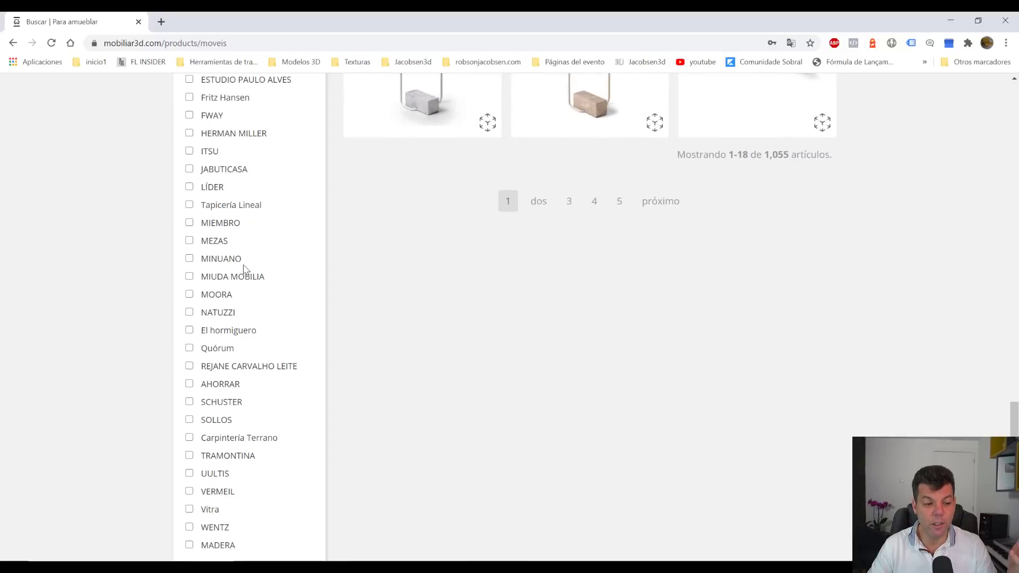
scroll(240, 281, down, 2)
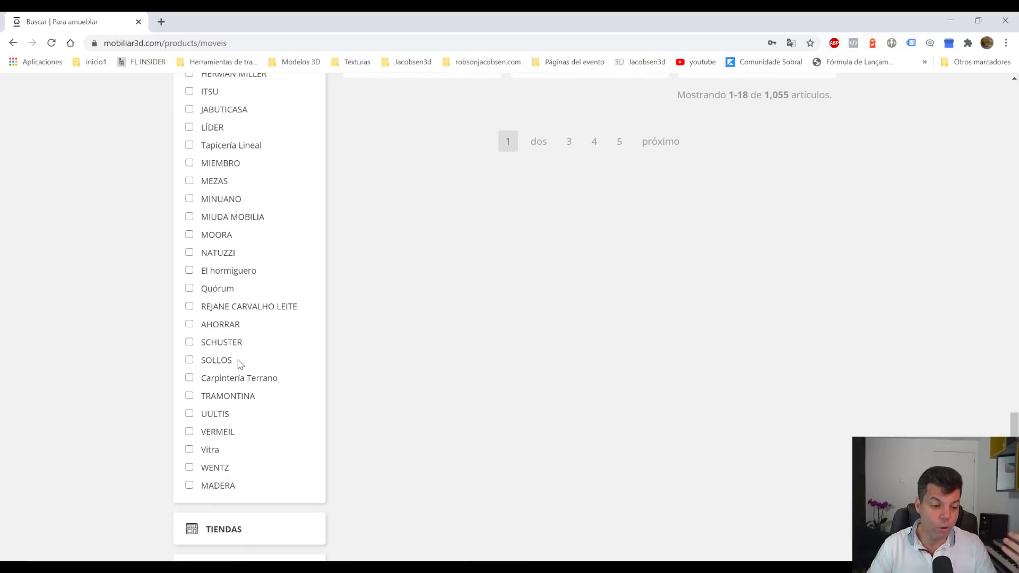
scroll(242, 318, up, 5)
scroll(242, 236, up, 2)
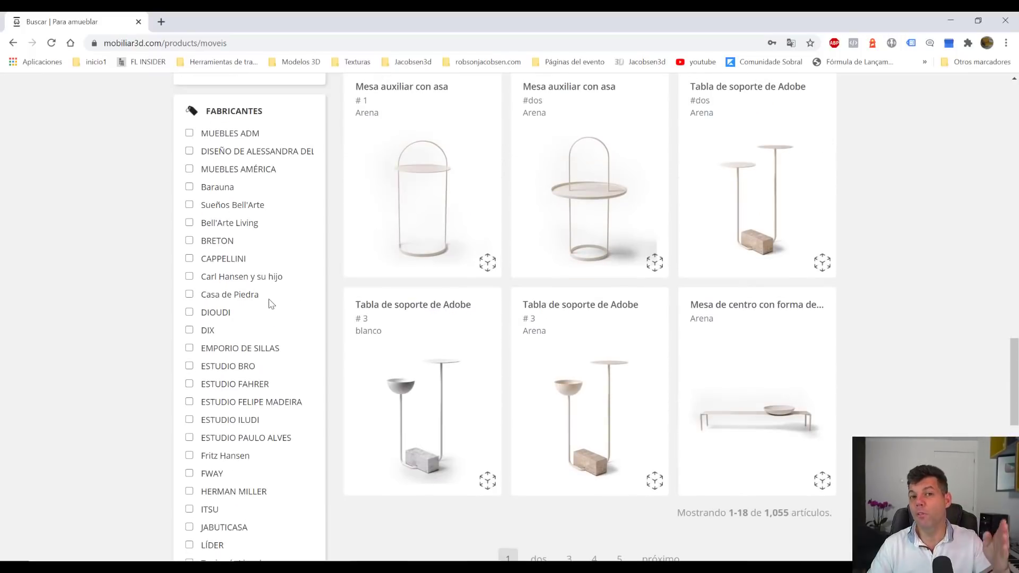
scroll(270, 310, down, 3)
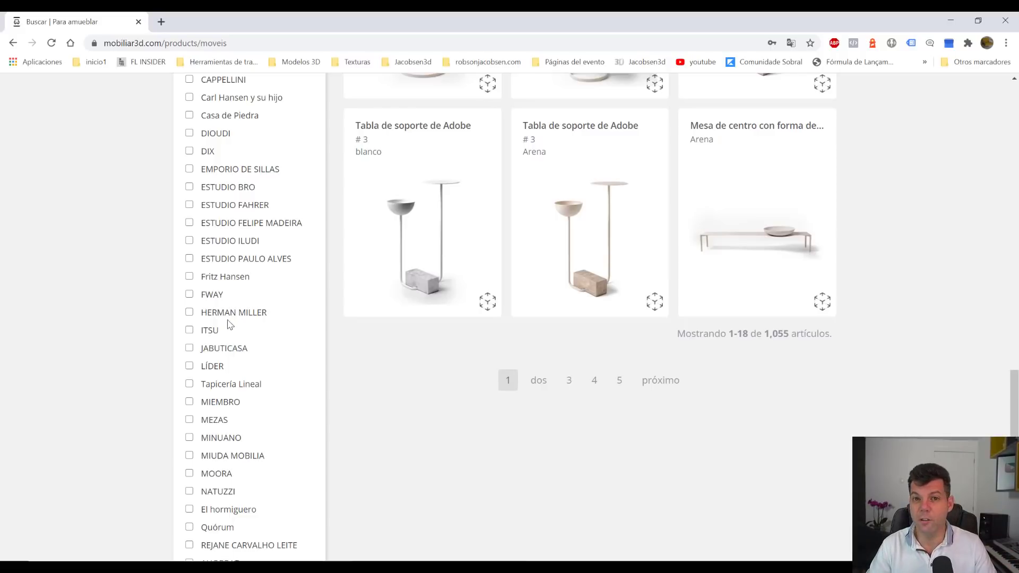
scroll(229, 325, down, 3)
scroll(243, 295, down, 4)
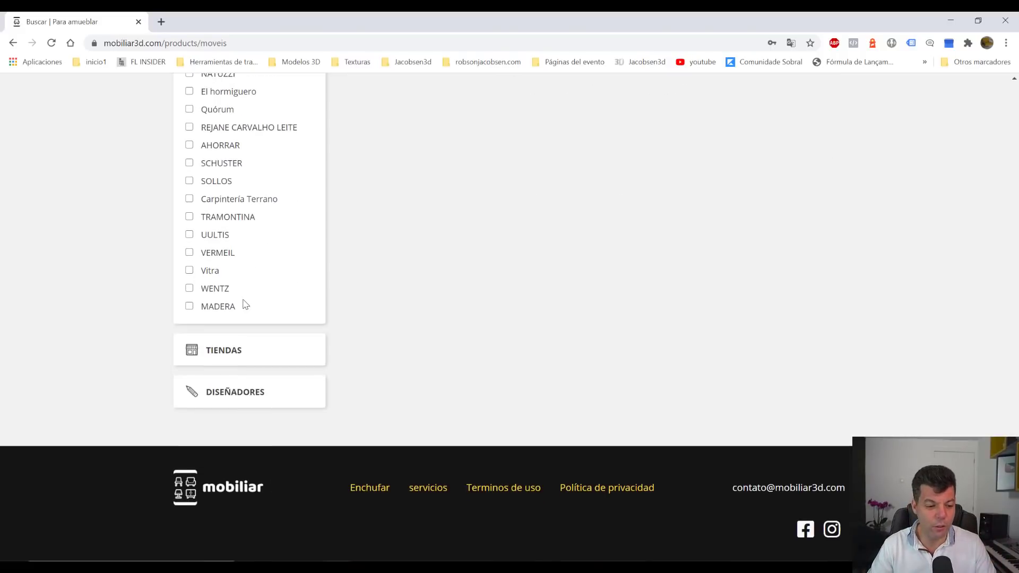
- Open and close TIENDAS, expand the DISEÑADORES list, then return to the page top
click(236, 362)
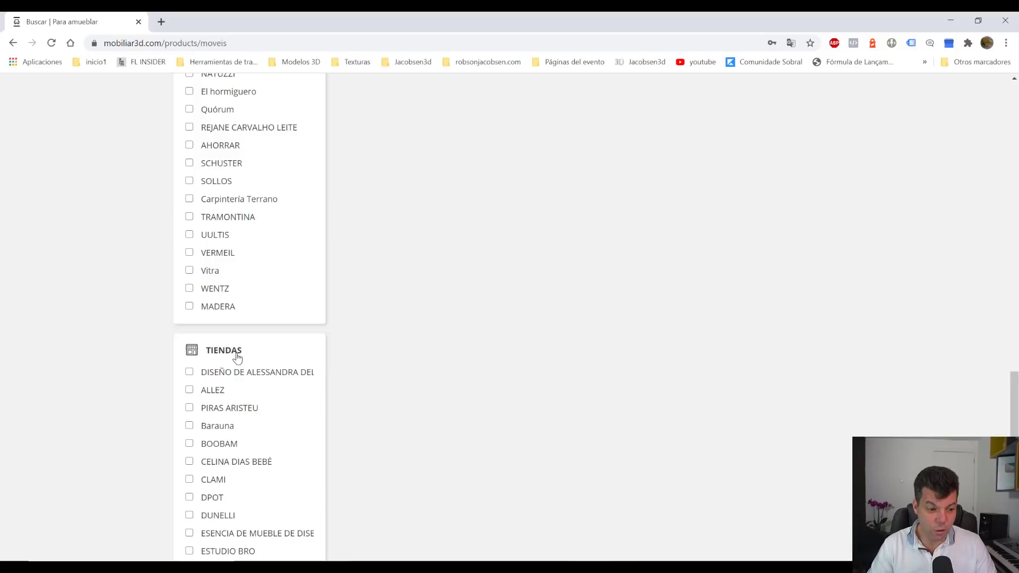
click(238, 358)
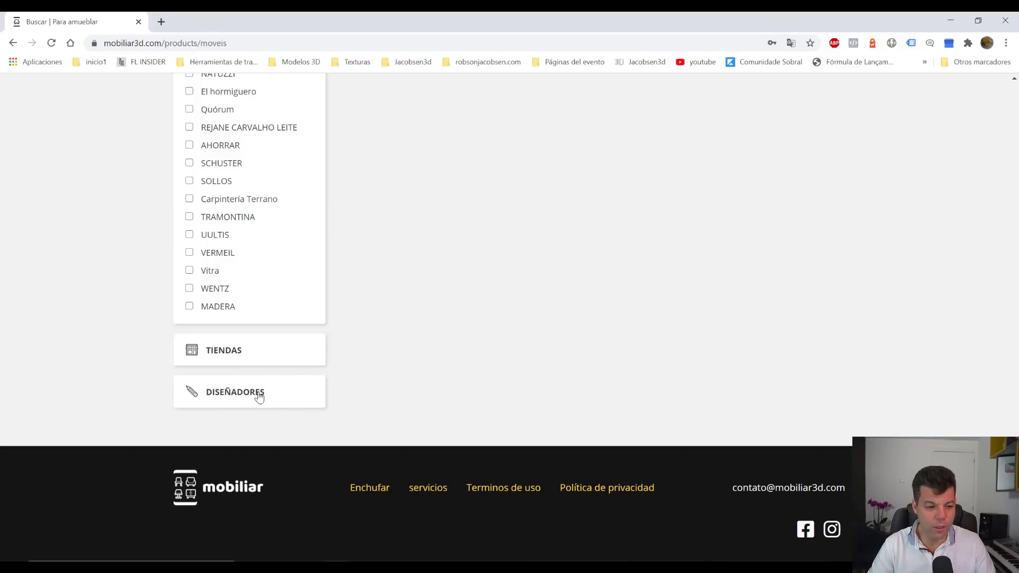
click(234, 395)
scroll(230, 318, down, 2)
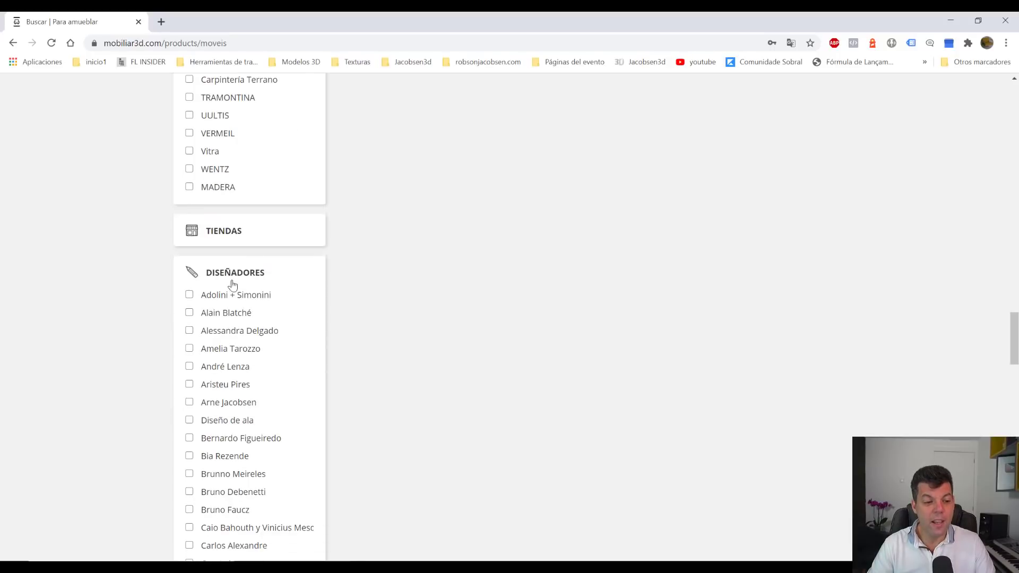
scroll(230, 276, down, 1)
scroll(233, 222, down, 1)
scroll(232, 227, down, 3)
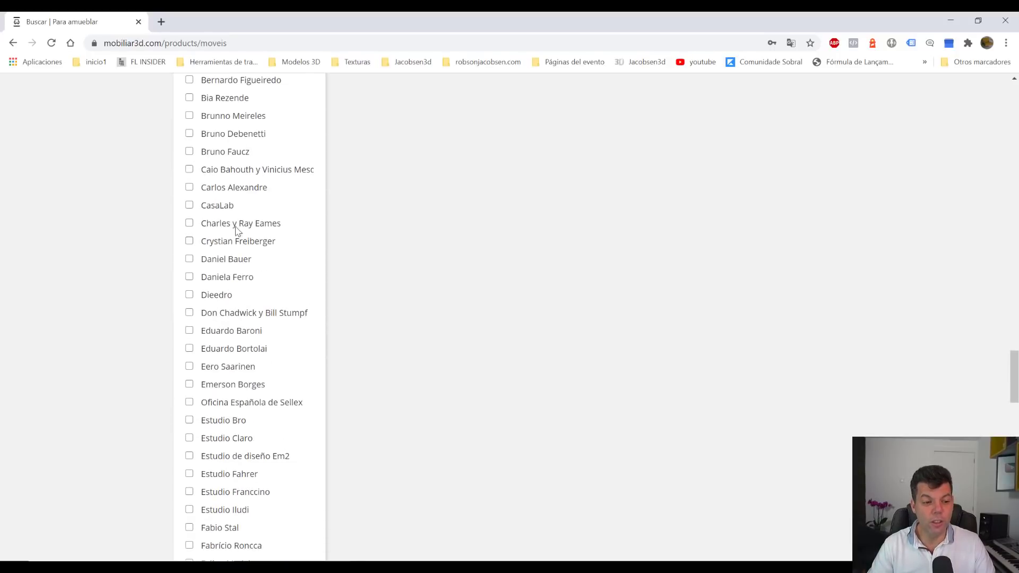
scroll(237, 227, down, 3)
scroll(234, 216, down, 3)
scroll(237, 257, down, 2)
scroll(249, 276, down, 3)
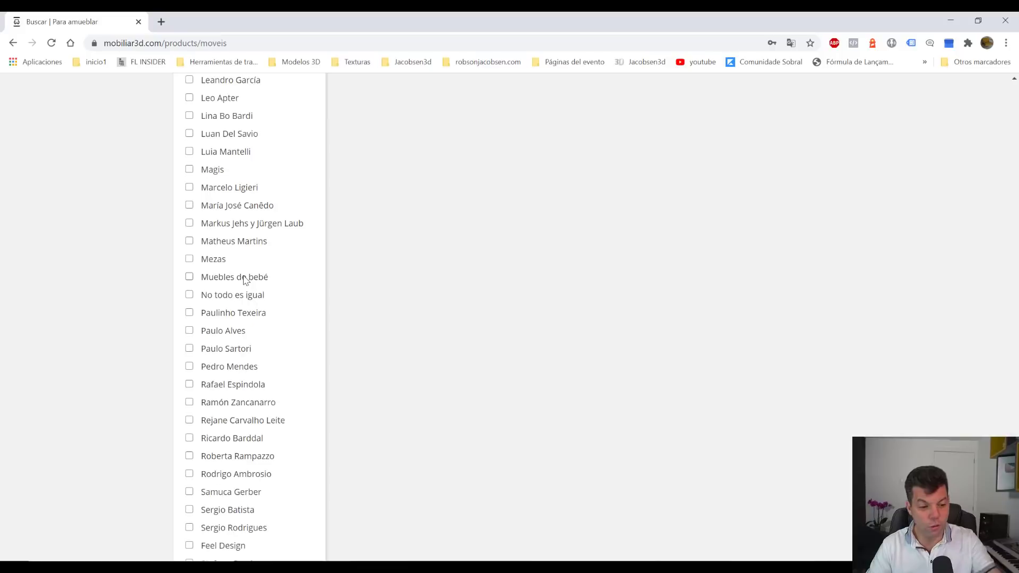
scroll(245, 318, down, 4)
scroll(246, 387, up, 1)
scroll(246, 361, up, 10)
scroll(246, 361, up, 10)
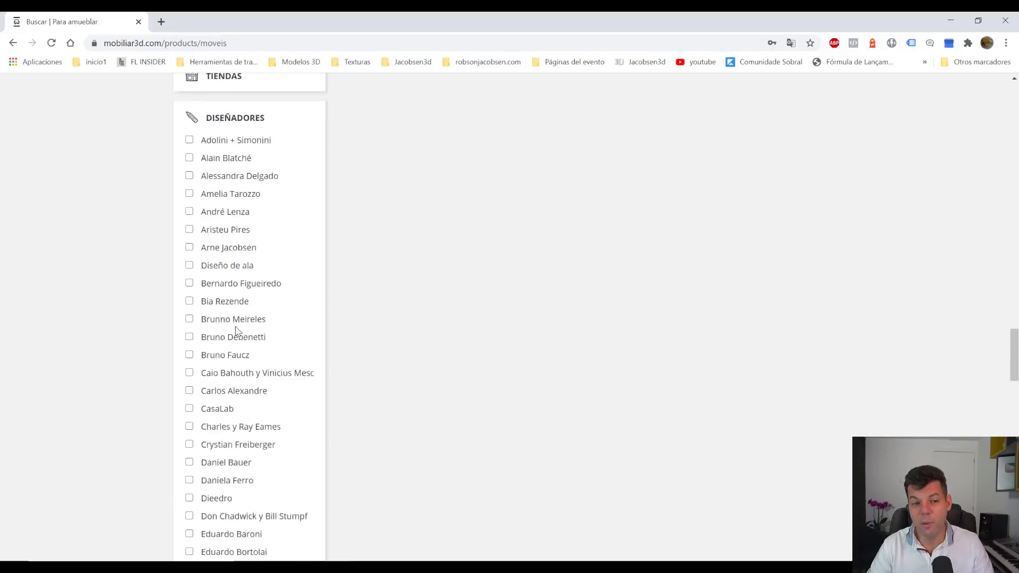
scroll(266, 335, up, 10)
scroll(262, 295, up, 15)
scroll(266, 318, up, 2)
scroll(266, 313, up, 3)
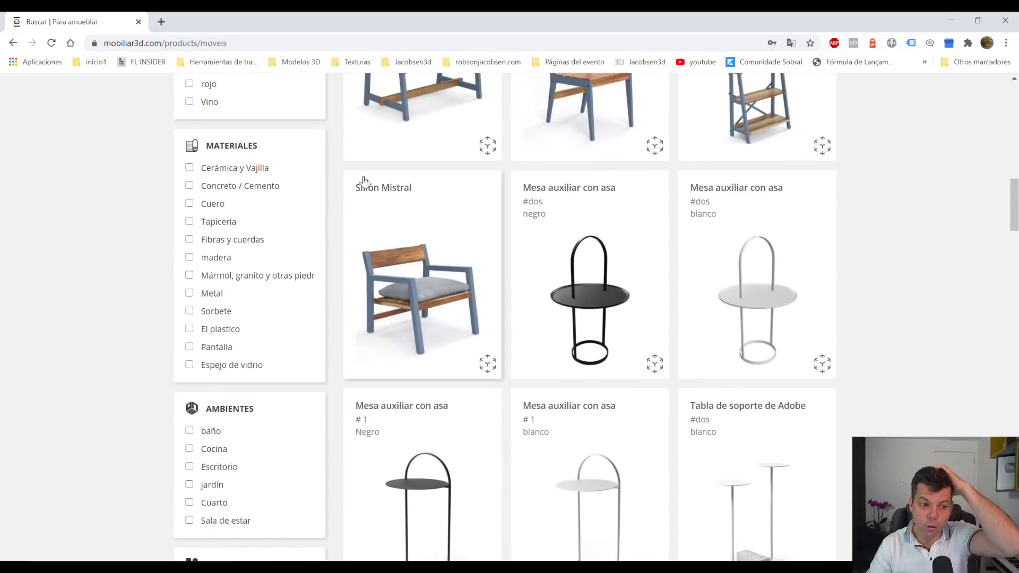
scroll(364, 182, up, 5)
scroll(359, 210, up, 5)
scroll(346, 189, up, 5)
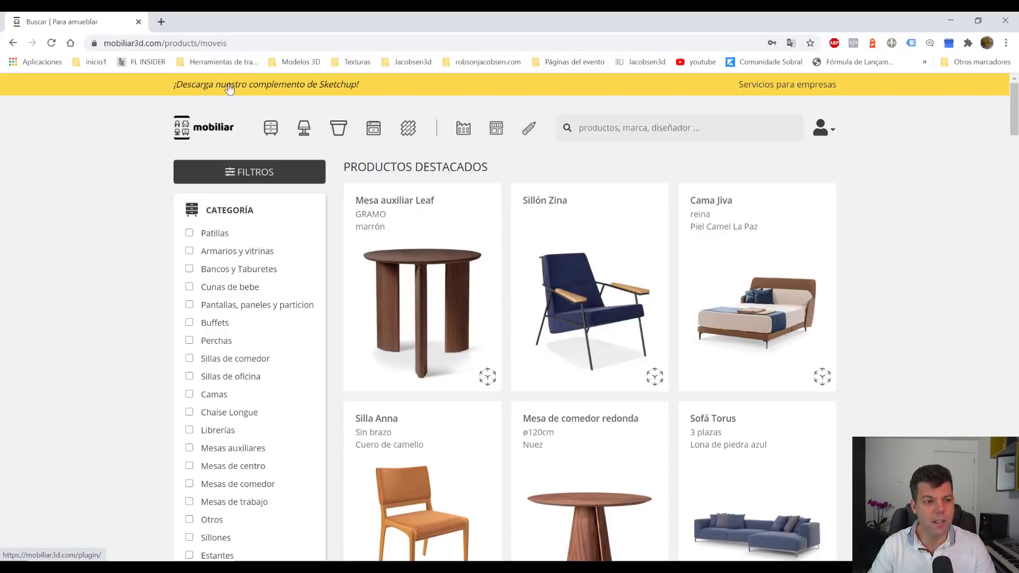
- Go to the SketchUp plugin page and open its 'Descarga nuestro plugin' install options
click(282, 90)
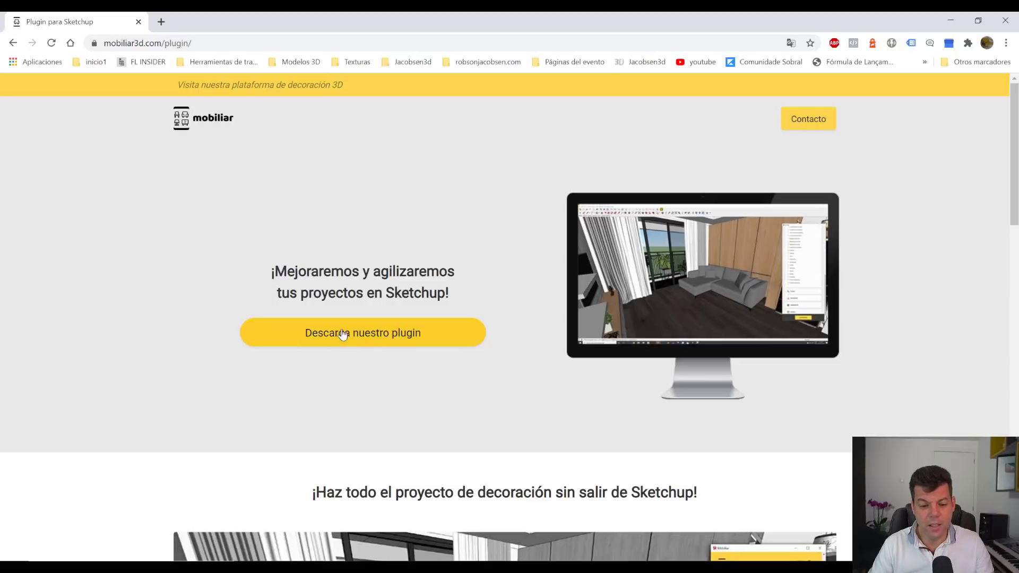
scroll(368, 340, down, 5)
scroll(371, 347, up, 5)
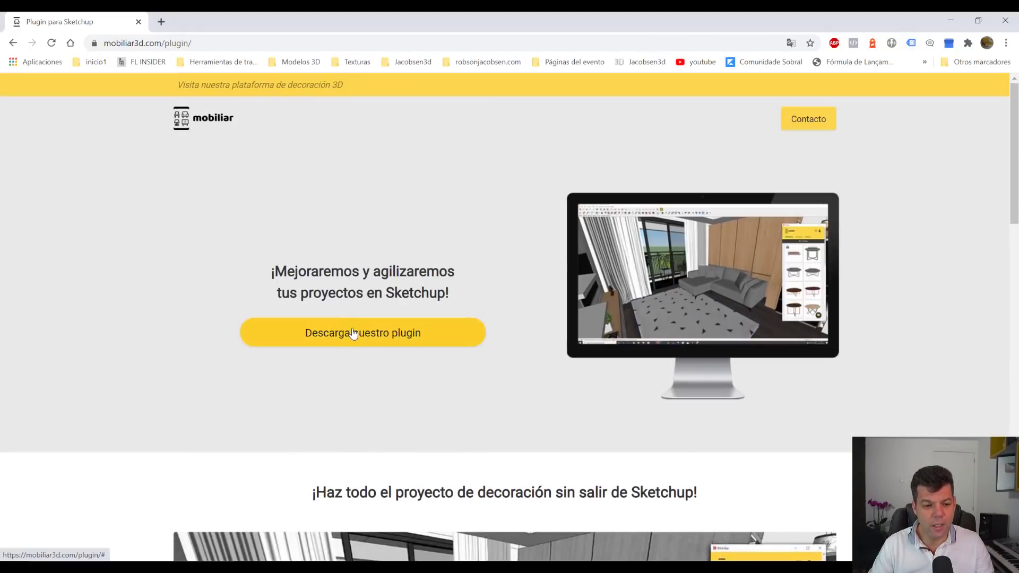
click(354, 331)
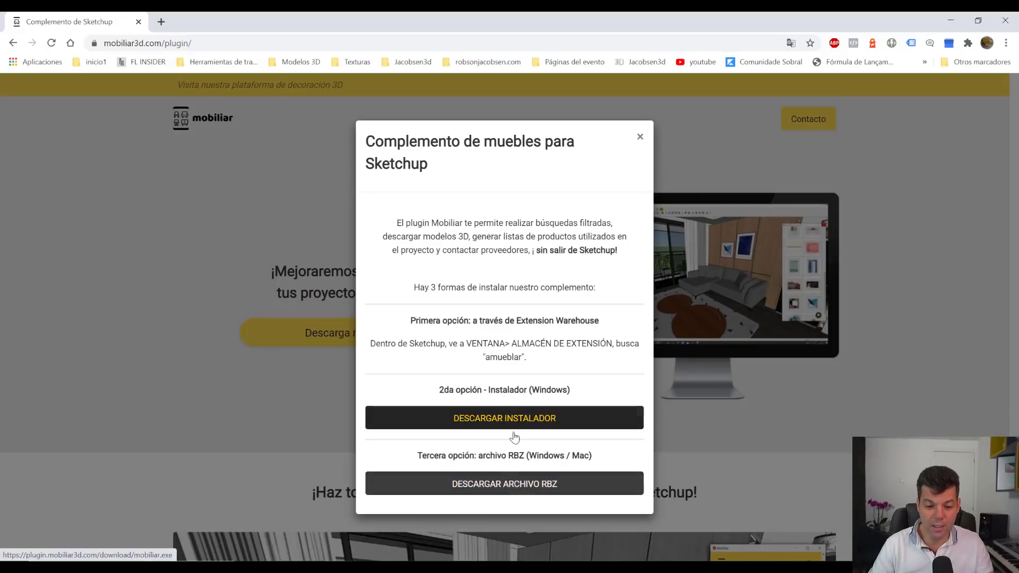
- Download the Windows plugin installer and save it into the Mobiliar folder
click(528, 418)
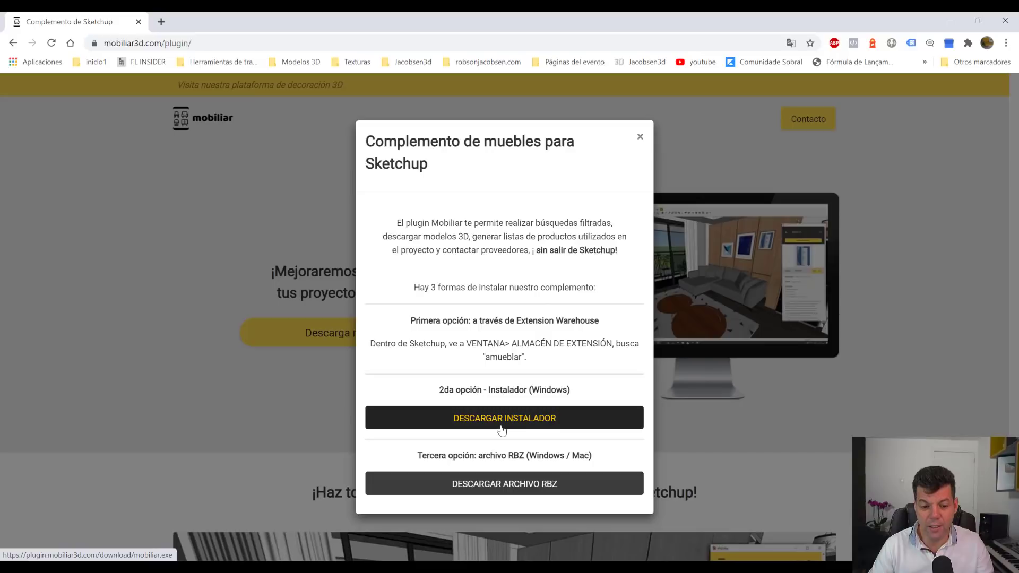
click(494, 423)
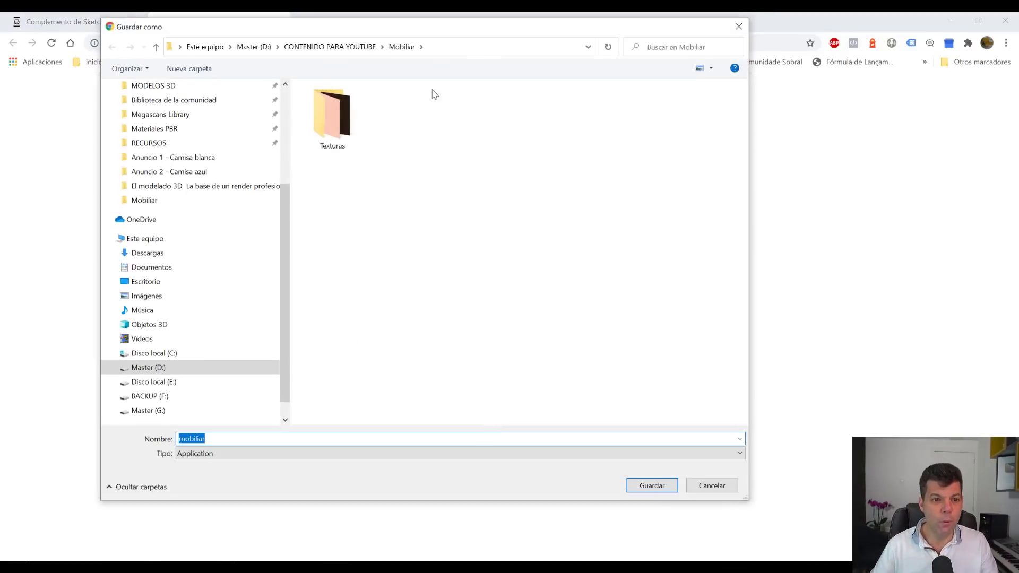
scroll(207, 202, up, 3)
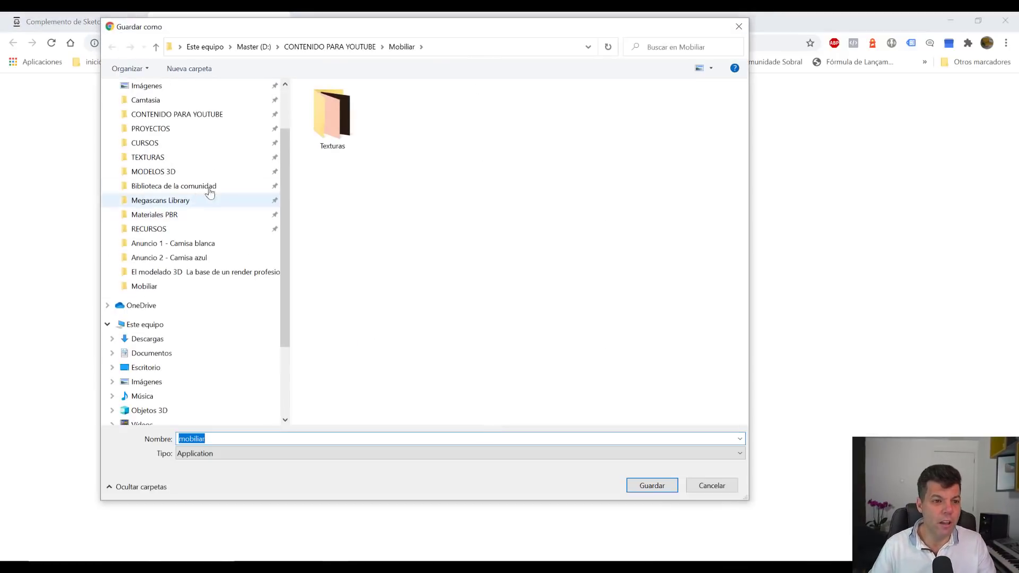
click(656, 487)
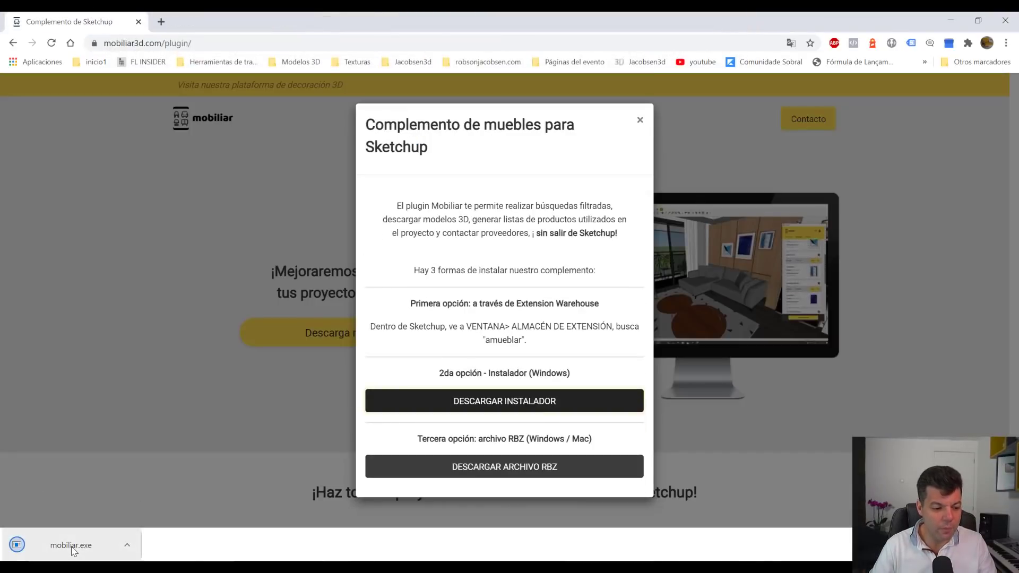
- Run the installer past the security warning, quit it at the licence step, and close the modal
click(69, 545)
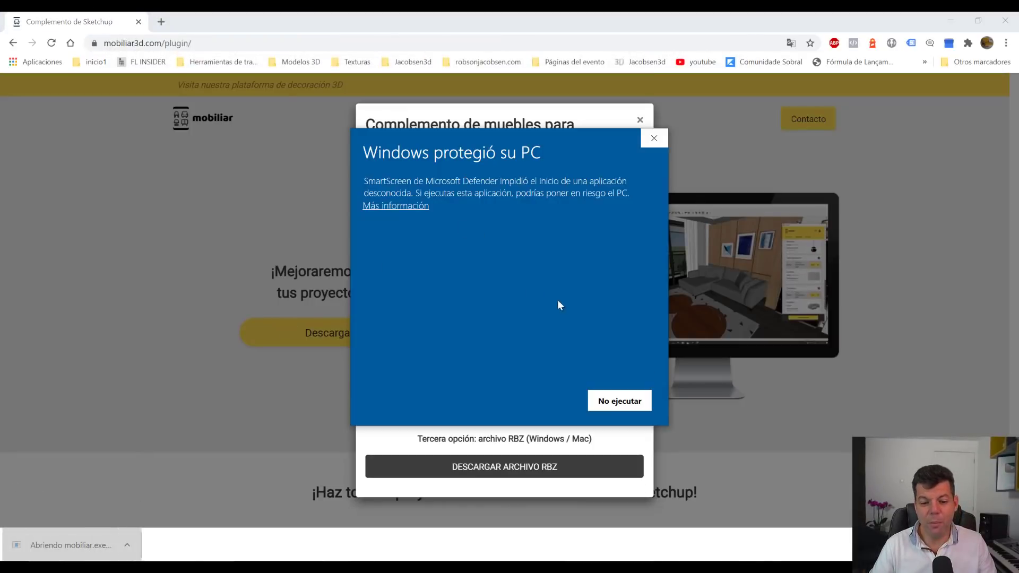
click(410, 208)
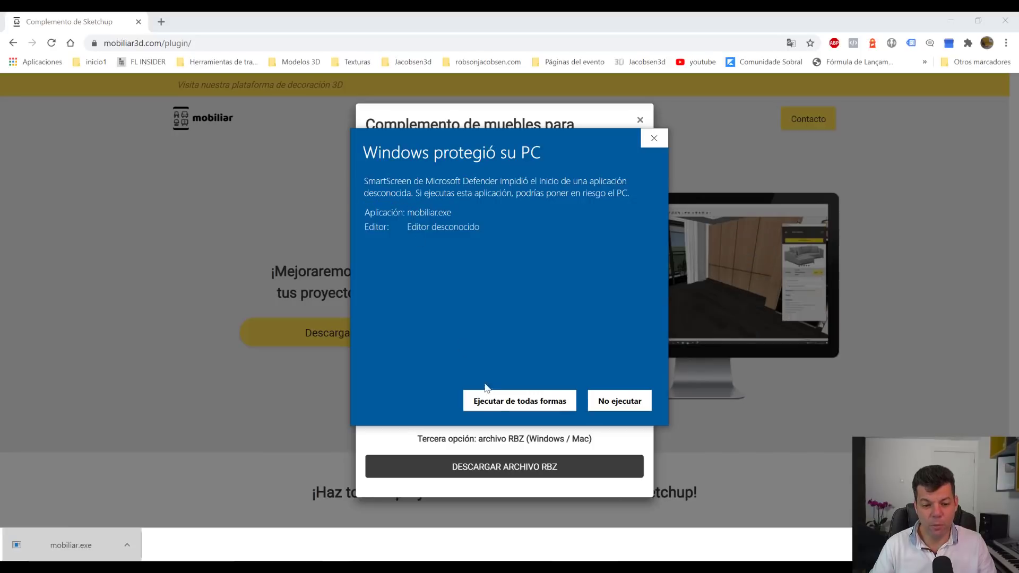
click(523, 406)
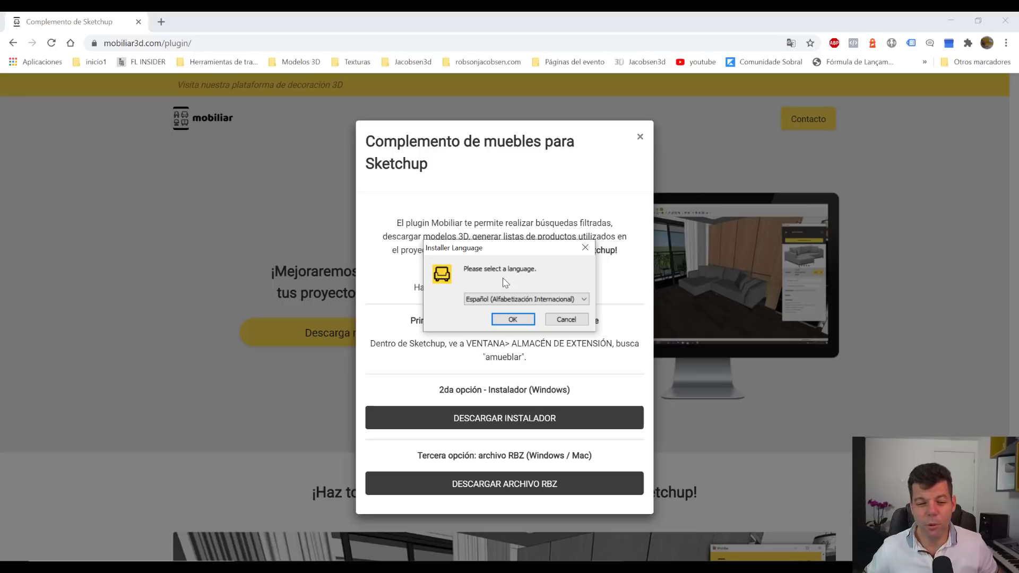
click(512, 319)
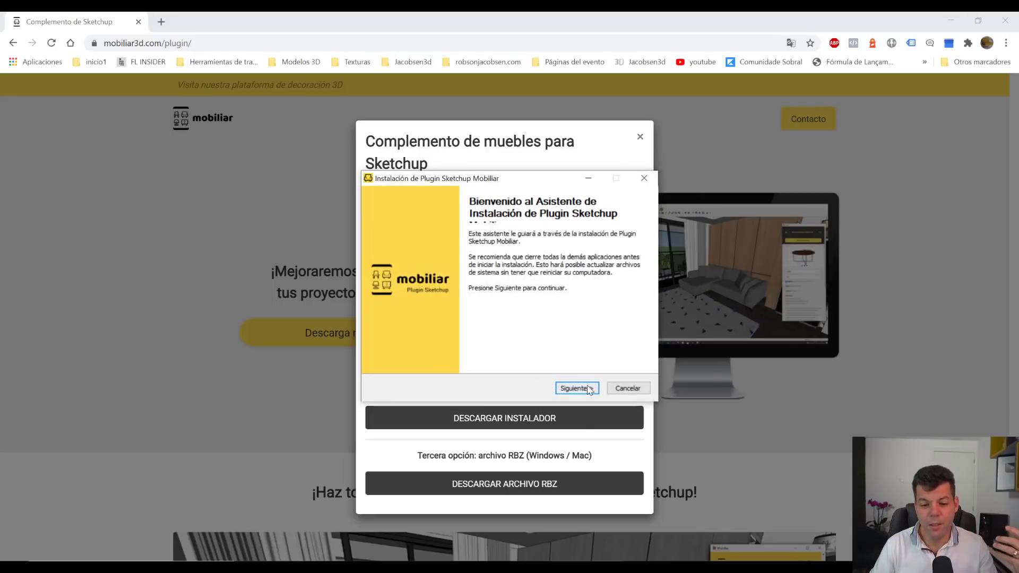
click(577, 388)
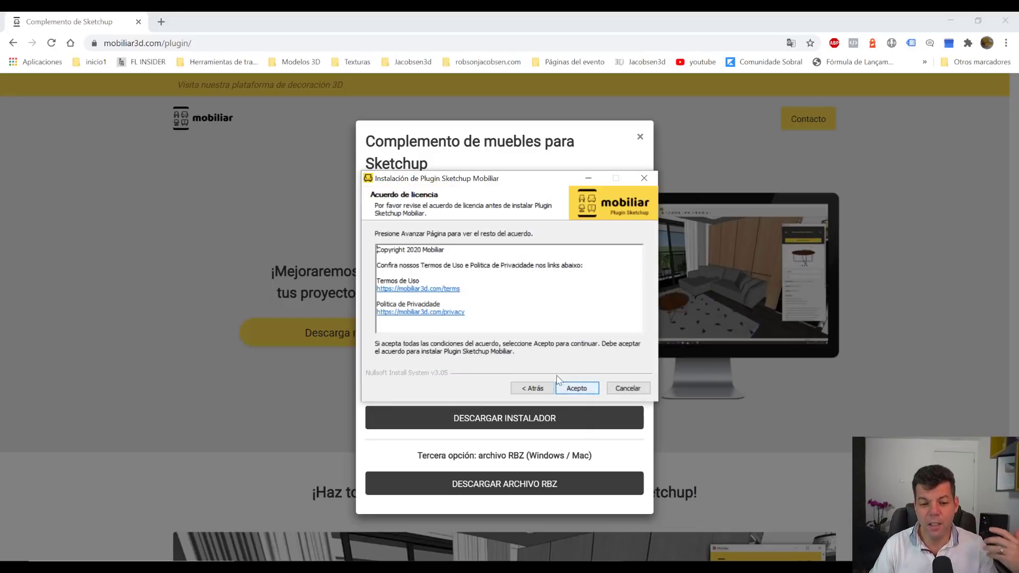
click(631, 392)
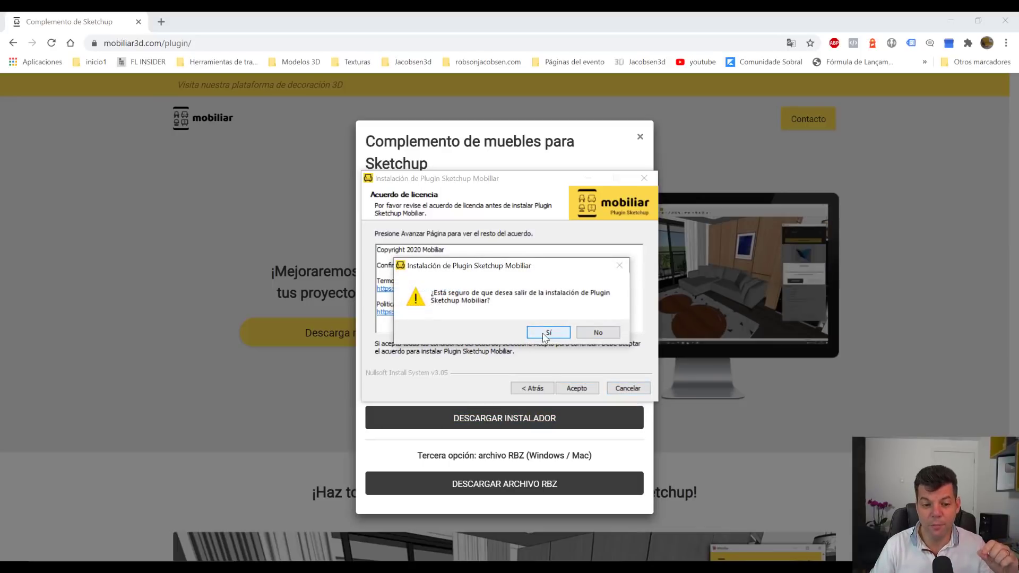
click(566, 335)
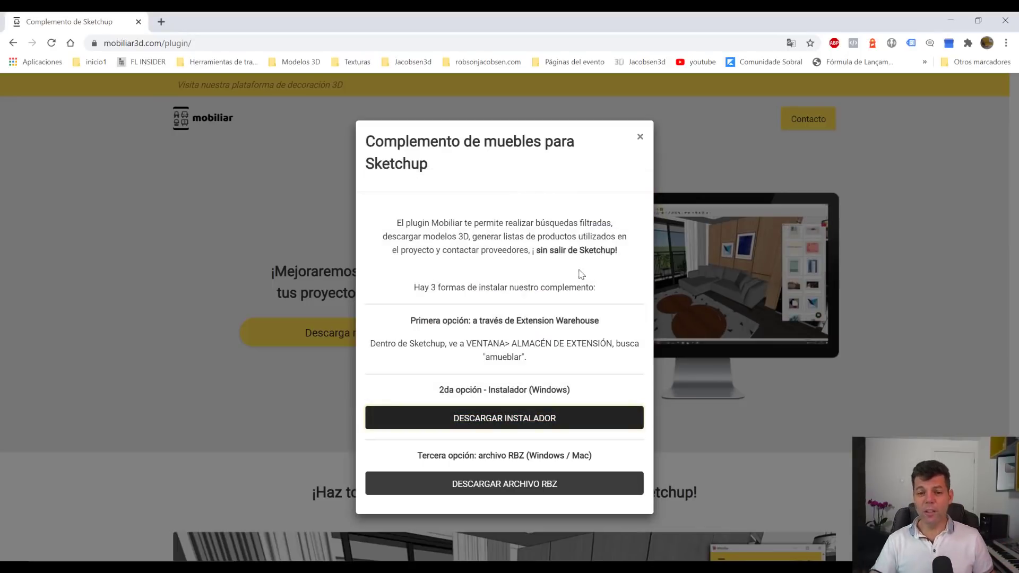
click(640, 138)
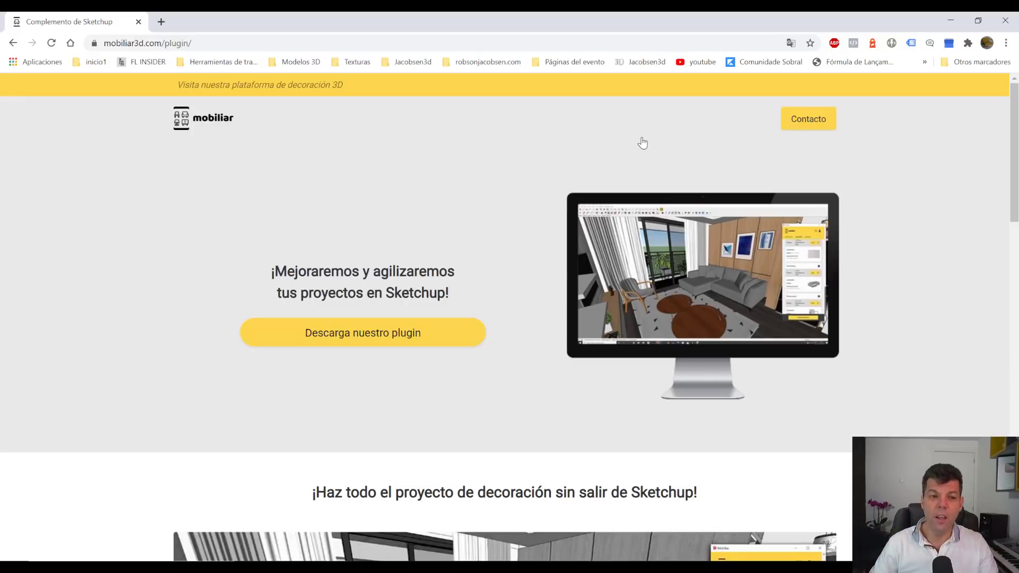
- Return to the mobiliar3d.com homepage via the logo and open the signed-in account menu
scroll(499, 412, down, 1)
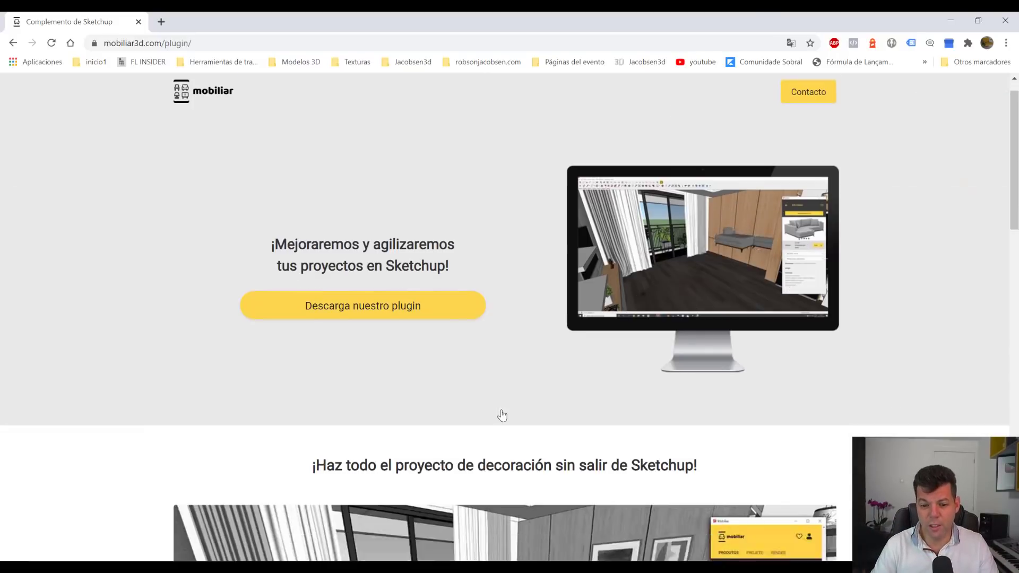
scroll(501, 412, down, 3)
scroll(510, 416, up, 4)
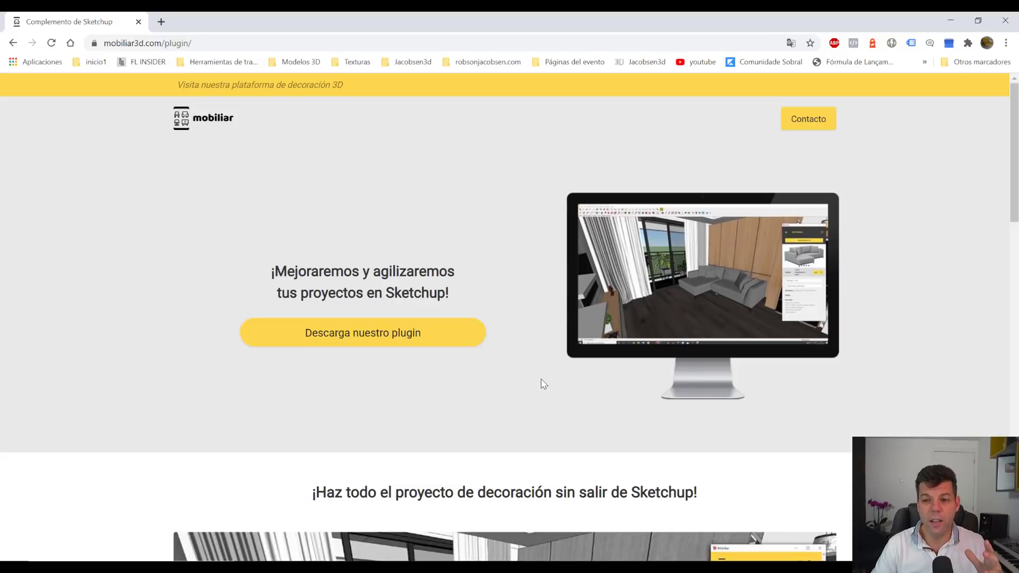
click(210, 118)
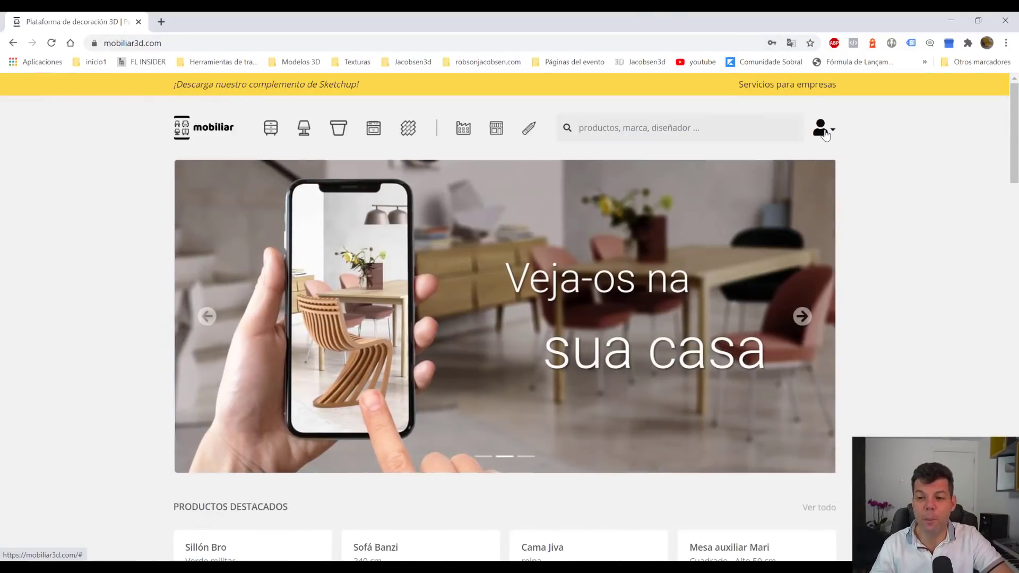
click(824, 135)
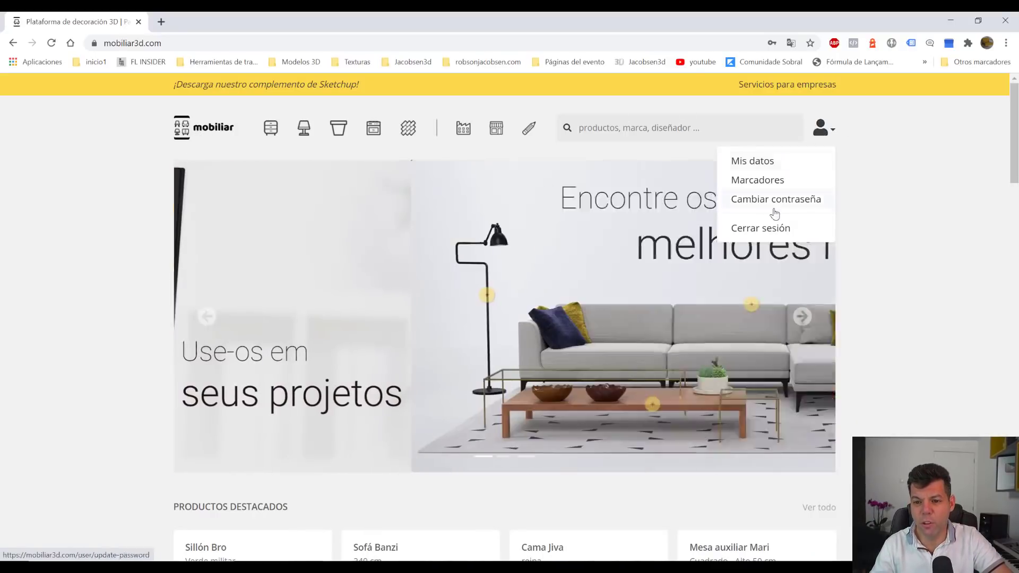
click(119, 43)
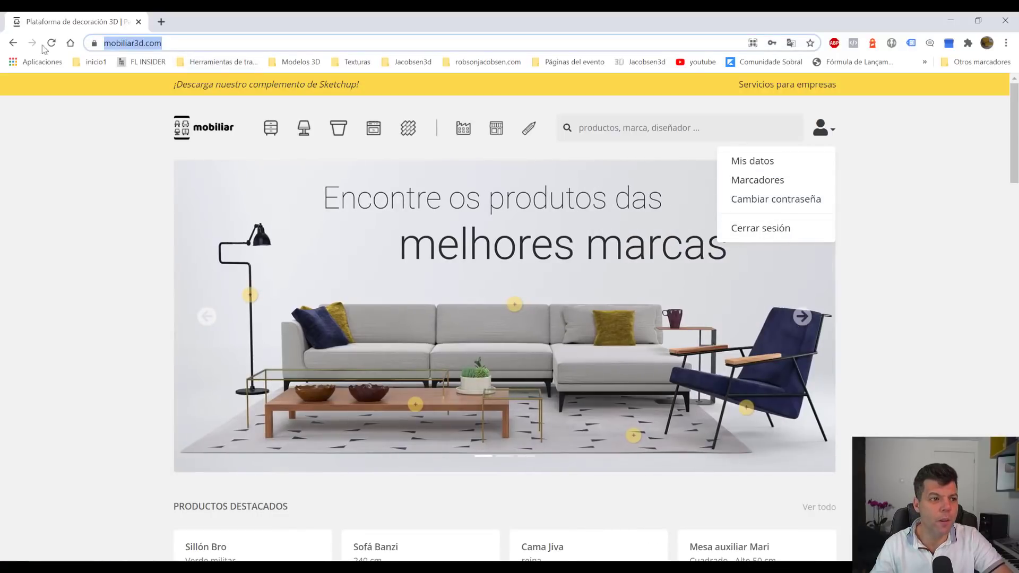
right_click(115, 43)
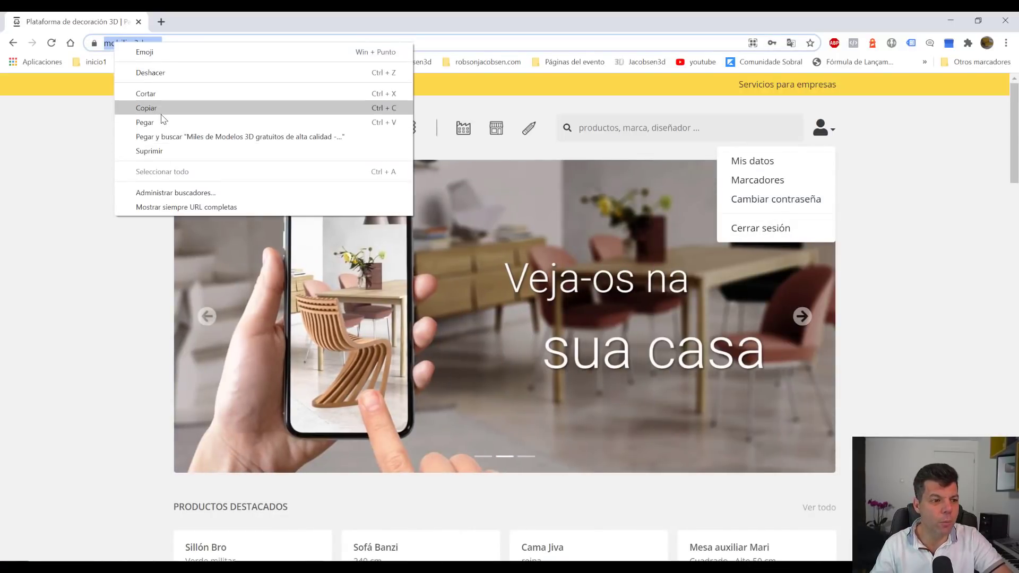
click(162, 110)
click(1006, 43)
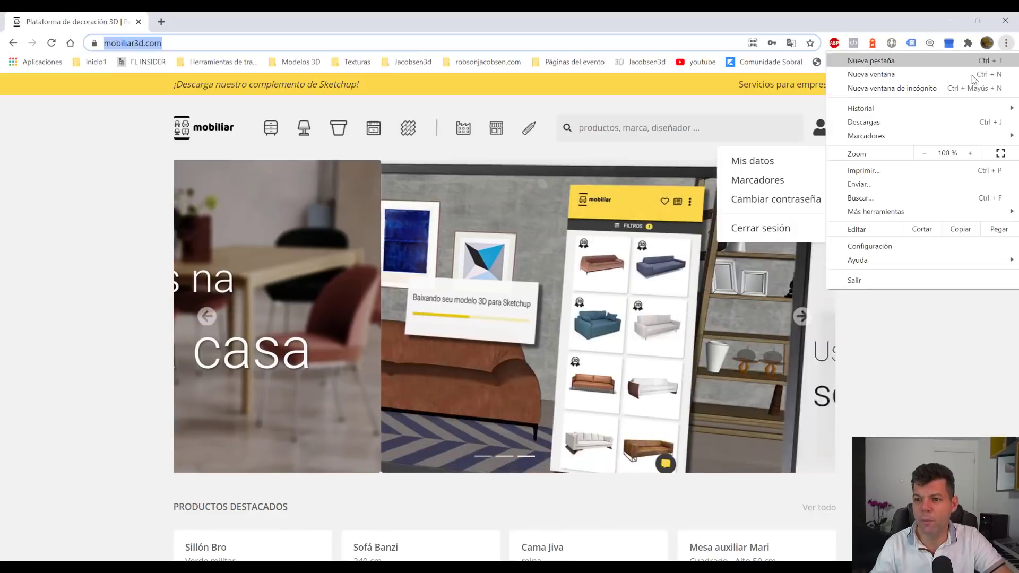
click(953, 89)
text(https://mobiliar3d.com/)
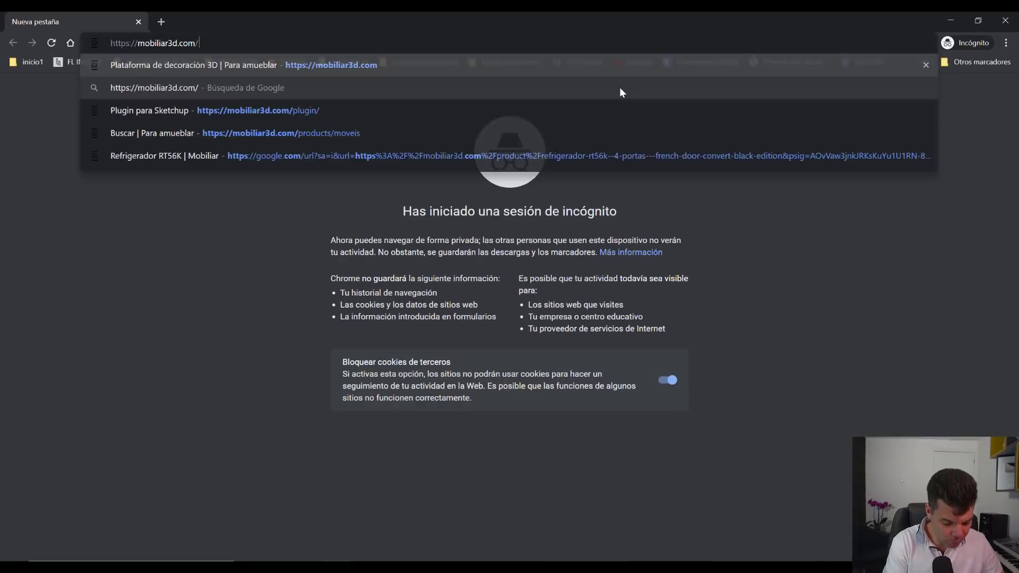
key(Return)
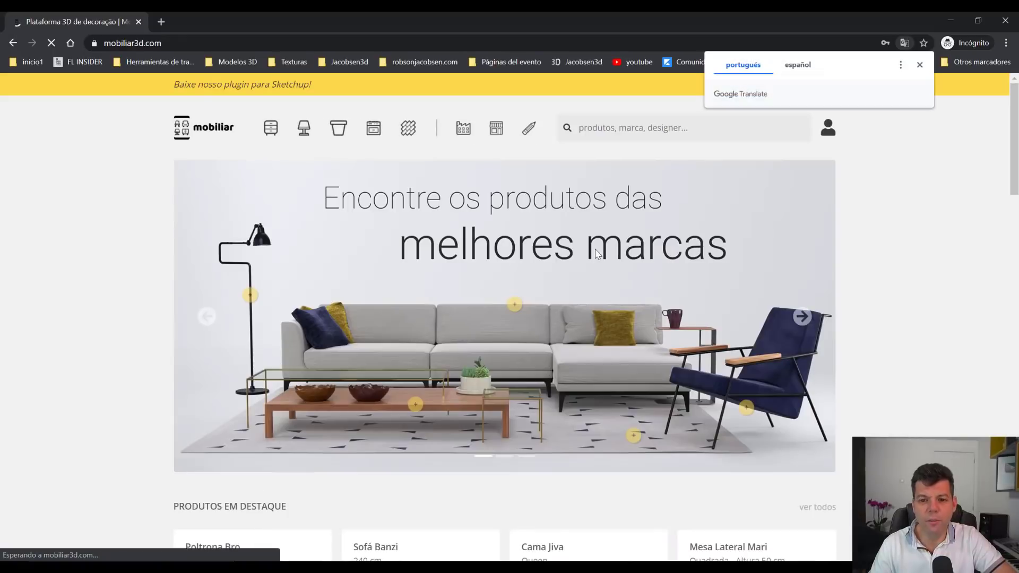
click(921, 67)
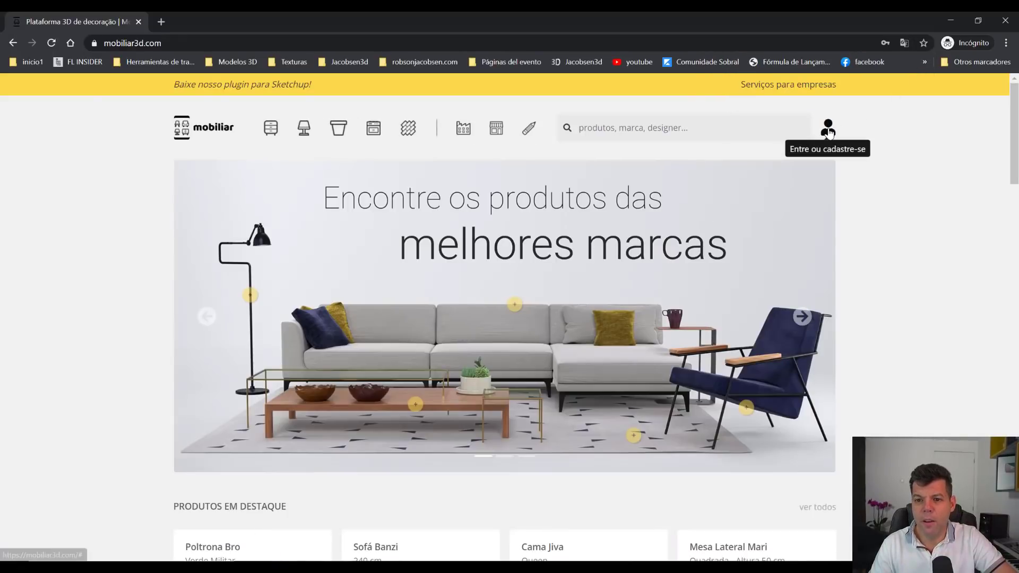
click(828, 130)
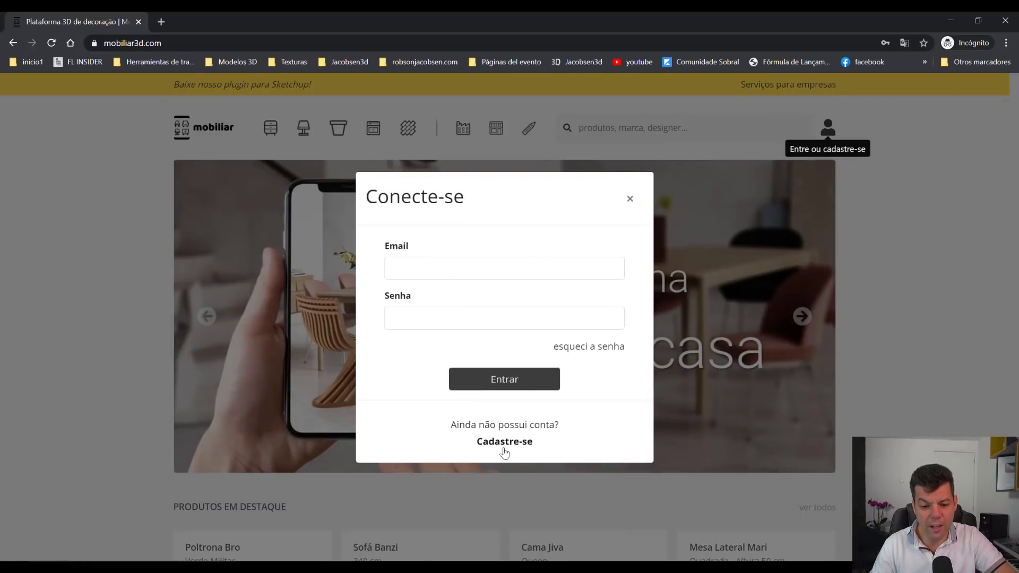
click(137, 285)
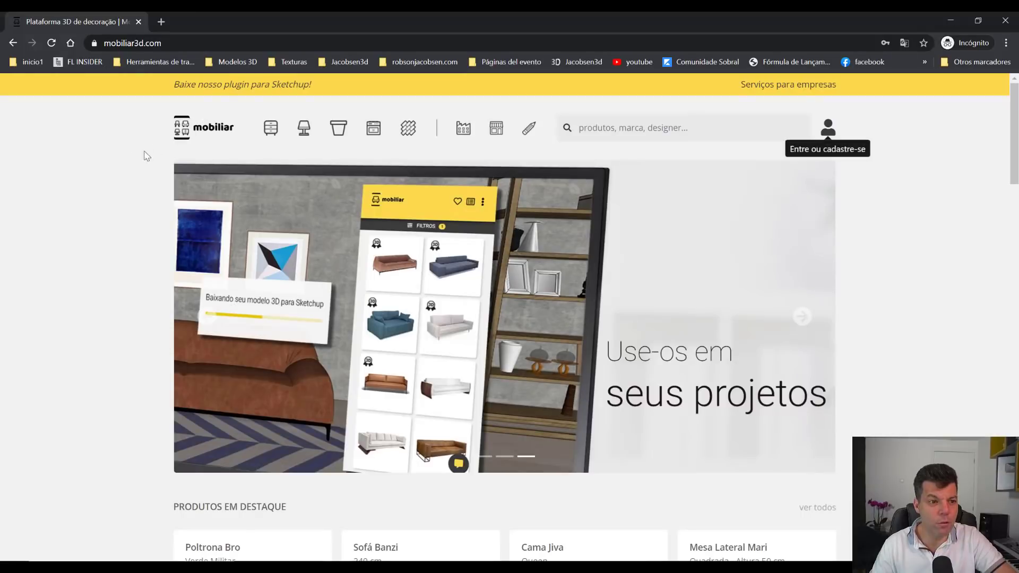
right_click(147, 156)
click(183, 275)
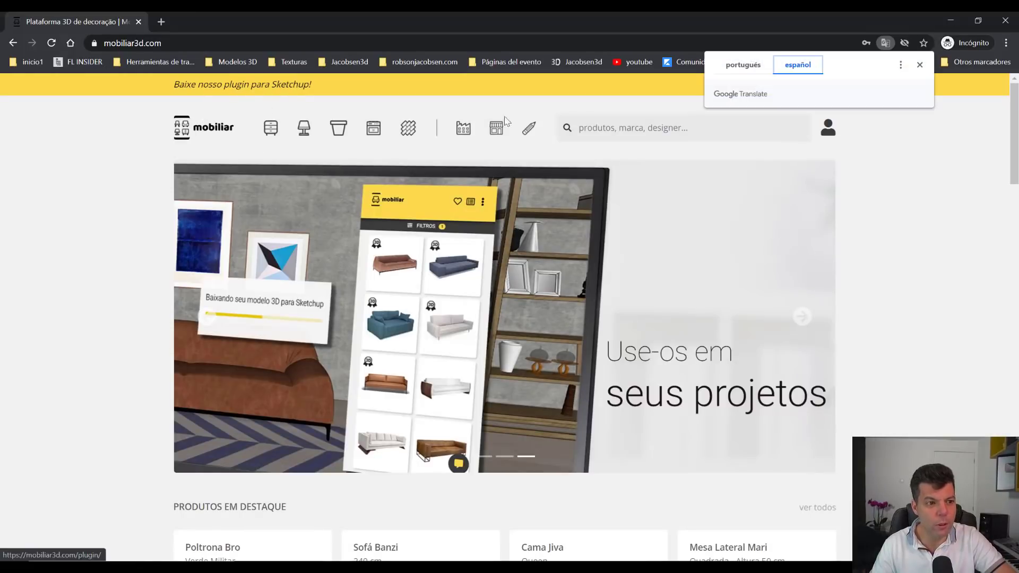
click(920, 65)
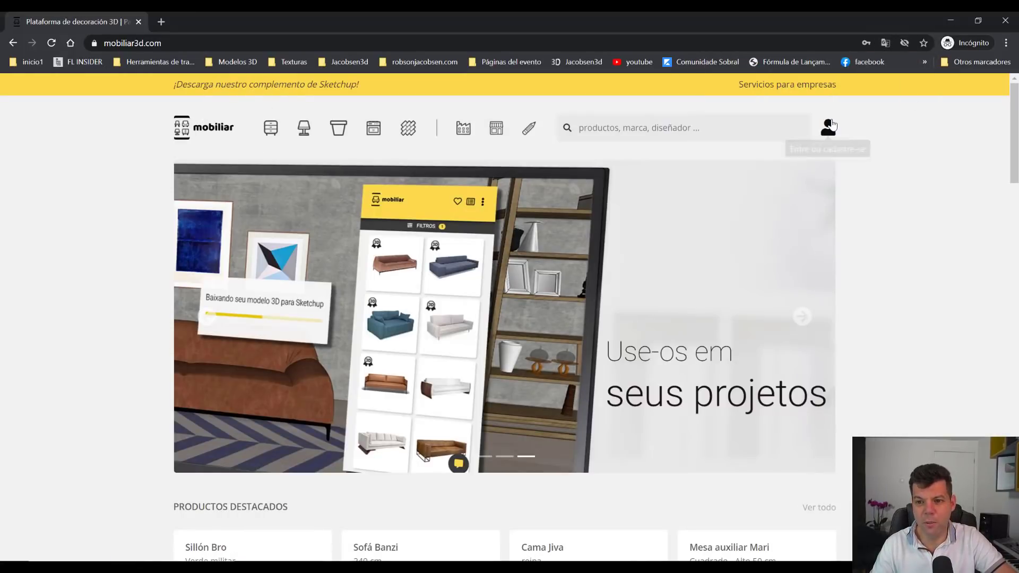
click(825, 136)
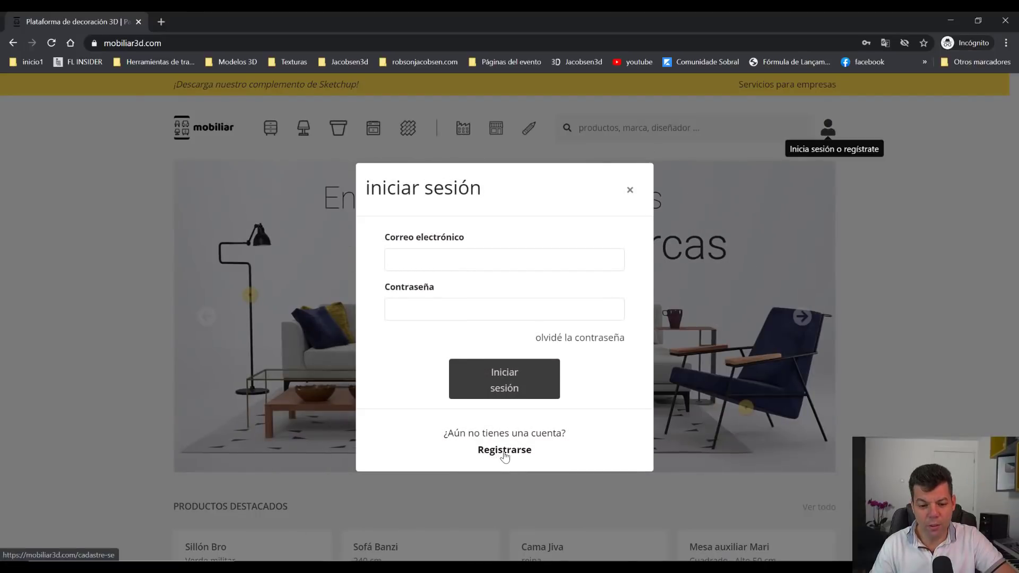
click(509, 456)
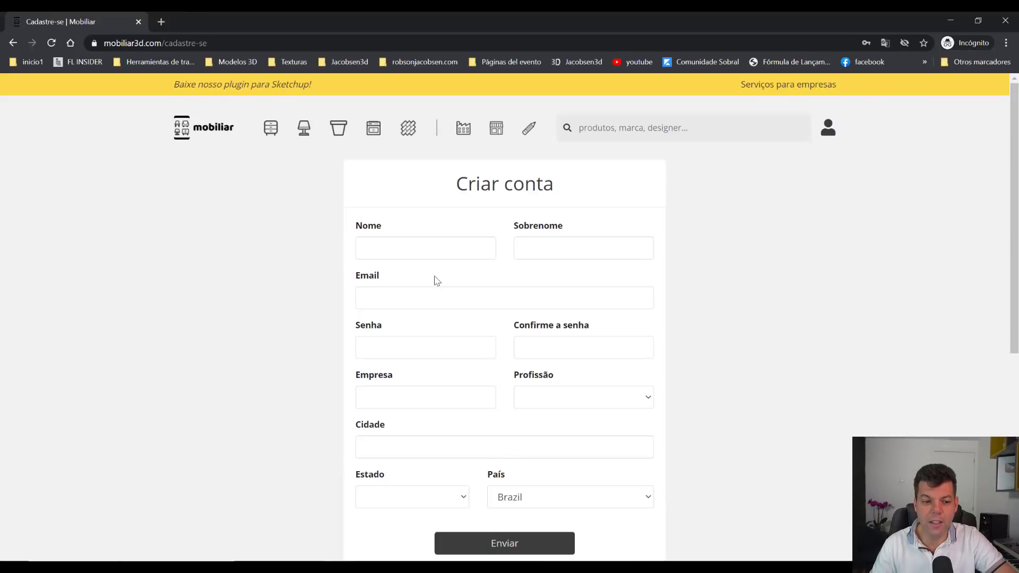
scroll(521, 267, down, 1)
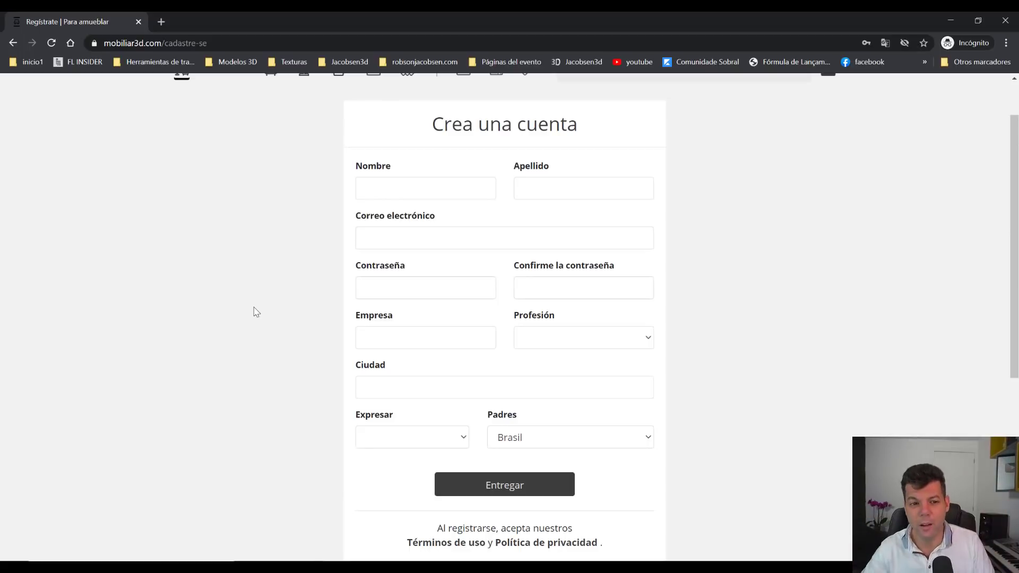
scroll(783, 144, up, 2)
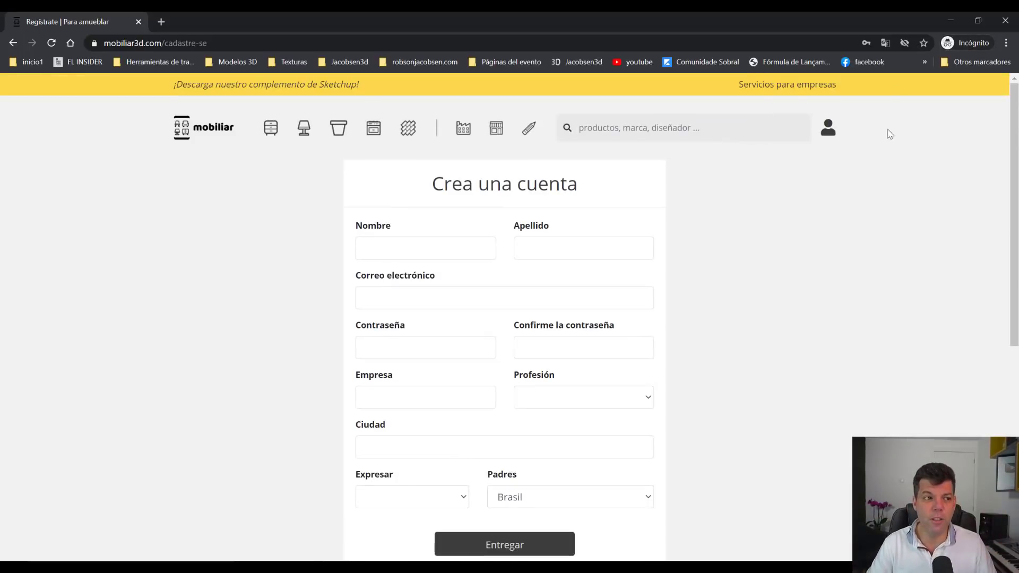
click(1008, 25)
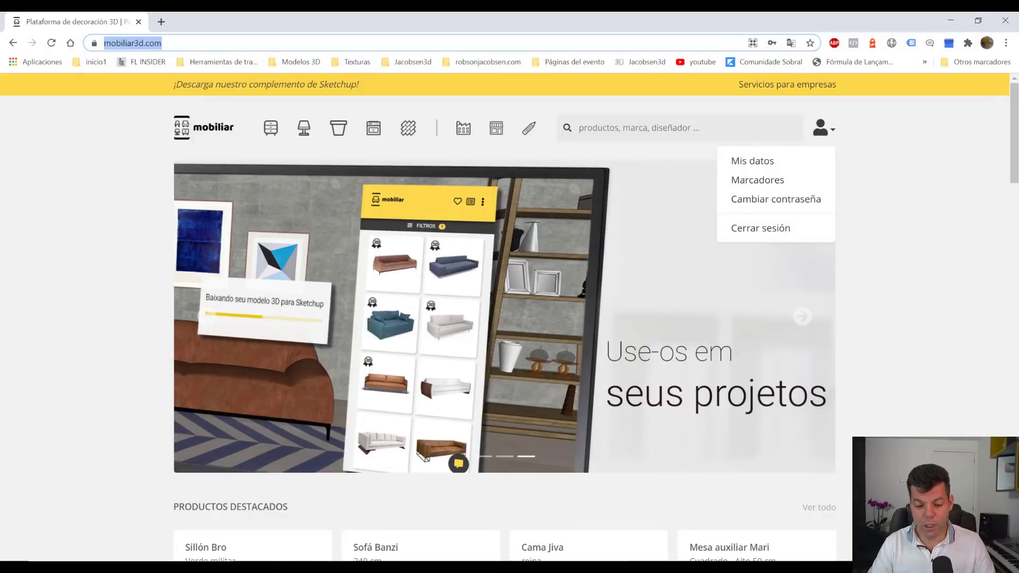
- Dock the Mobiliar toolbar in the bottom row and open its catalogue window beside the living room
click(495, 519)
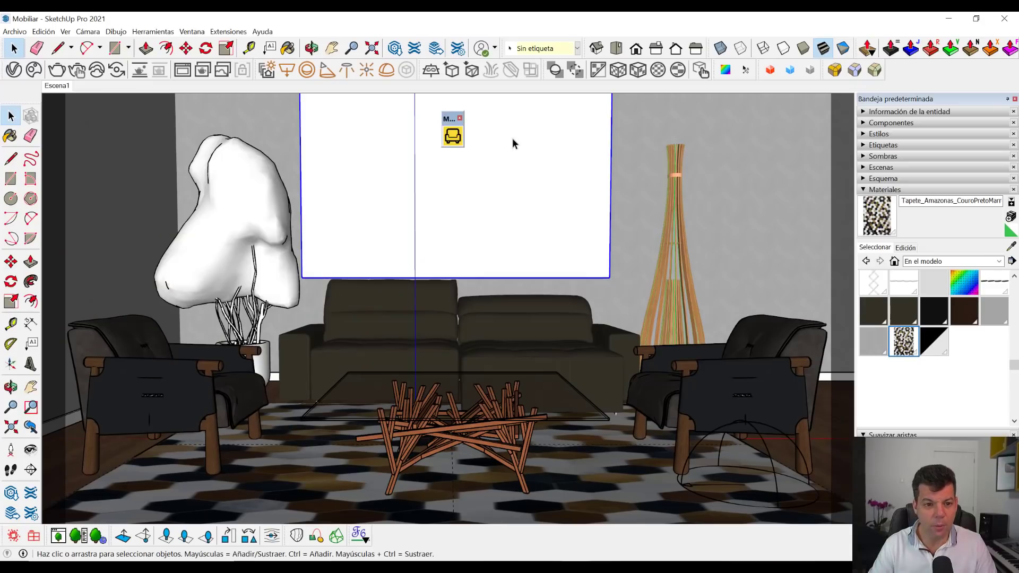
drag(447, 119, 387, 533)
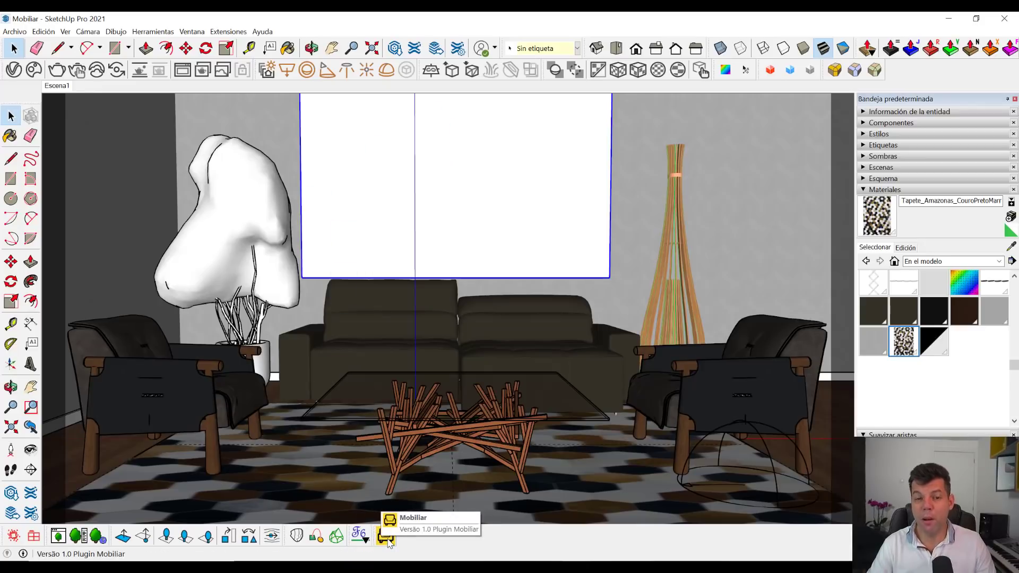
click(387, 538)
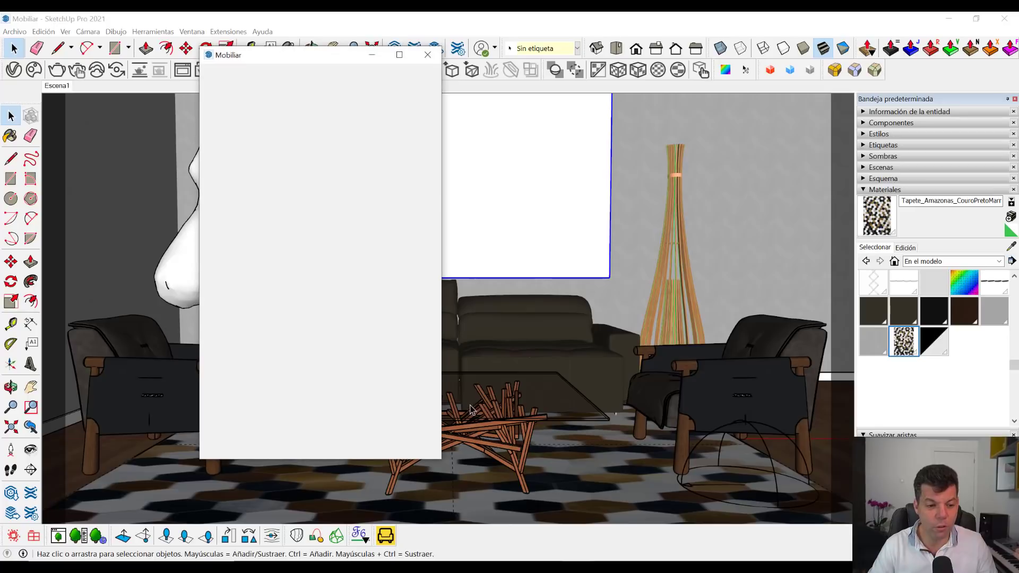
drag(340, 55, 217, 65)
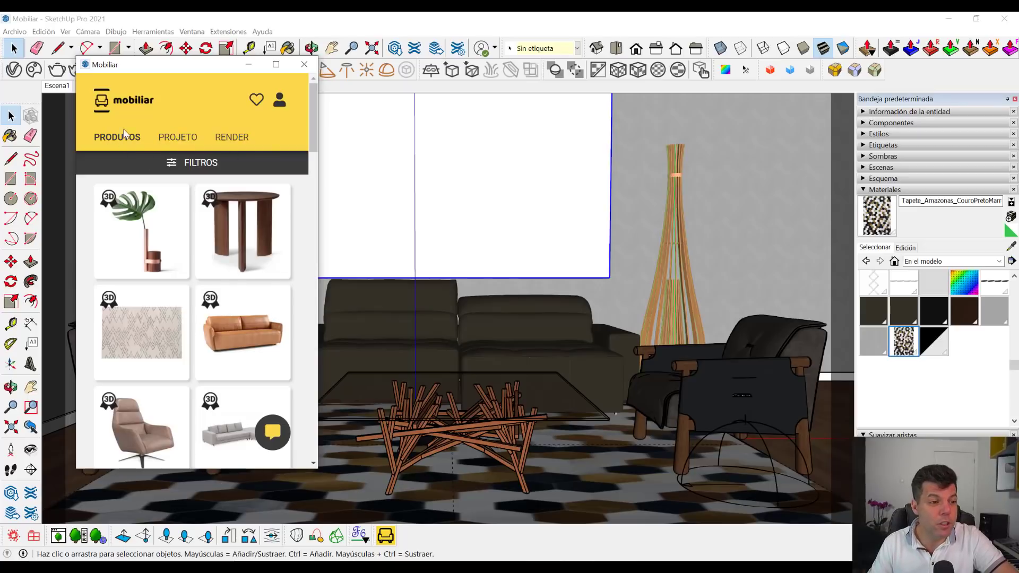
- Tick Sofás in the Categoria filter list and confirm, so only sofa models are listed
click(197, 164)
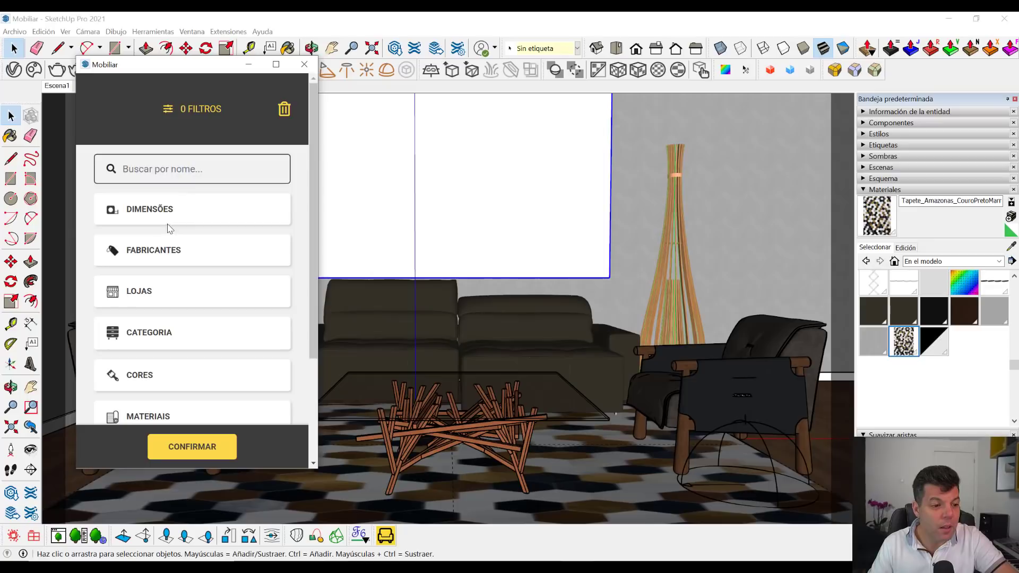
scroll(176, 220, down, 3)
click(155, 217)
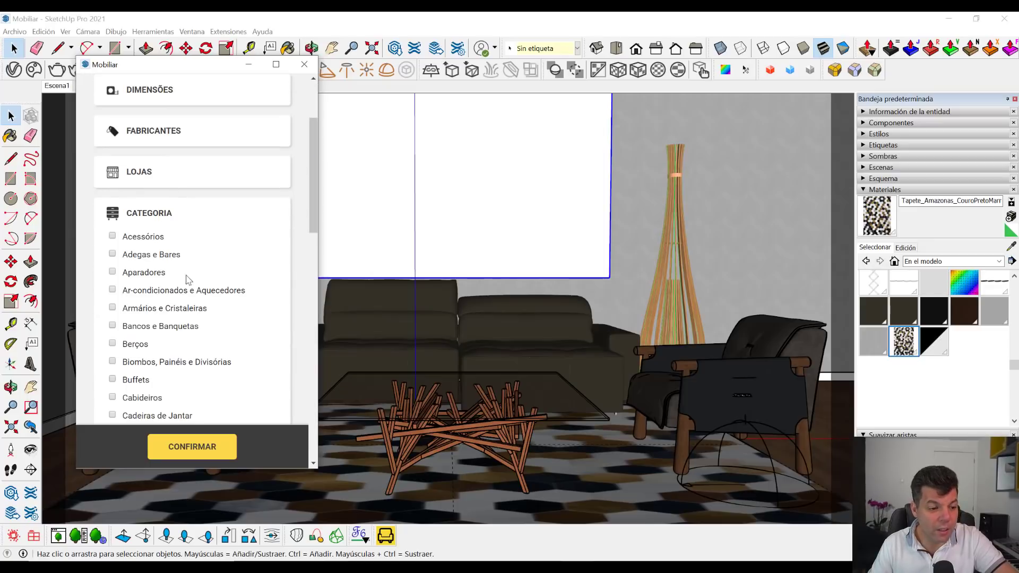
scroll(185, 297, down, 3)
scroll(184, 297, down, 3)
scroll(185, 300, down, 3)
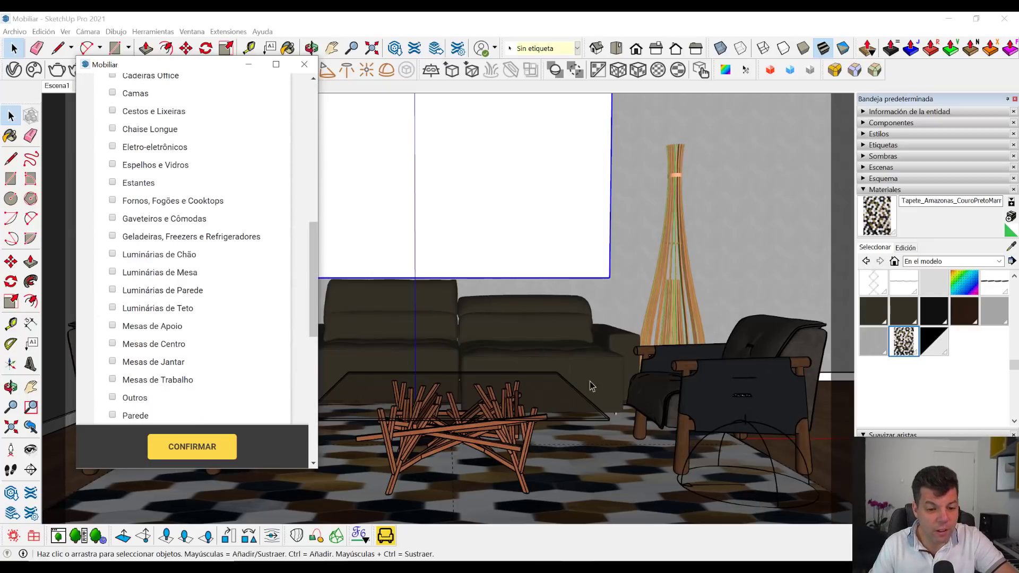
scroll(237, 284, up, 9)
scroll(202, 270, up, 3)
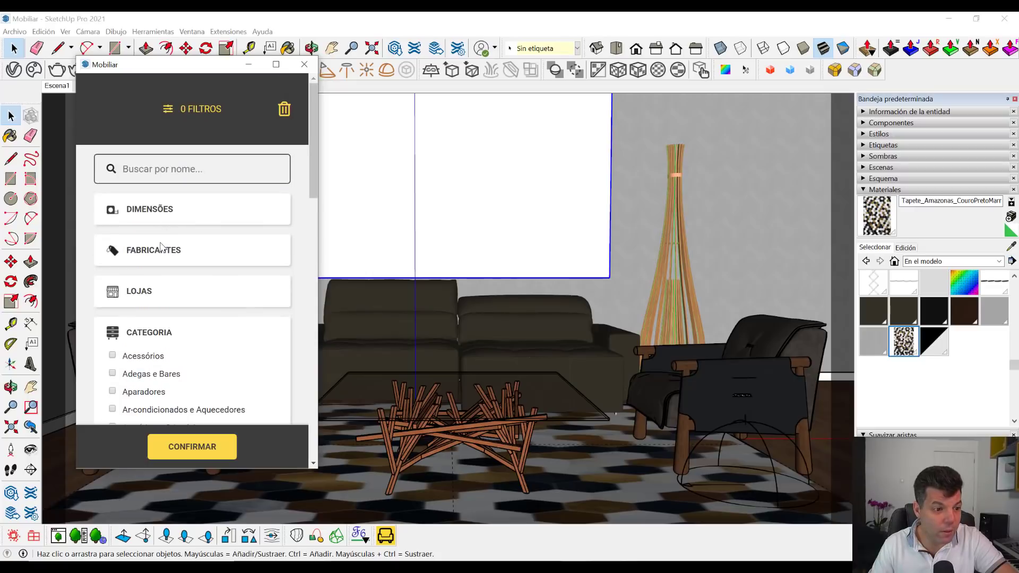
scroll(161, 246, down, 6)
scroll(159, 138, down, 1)
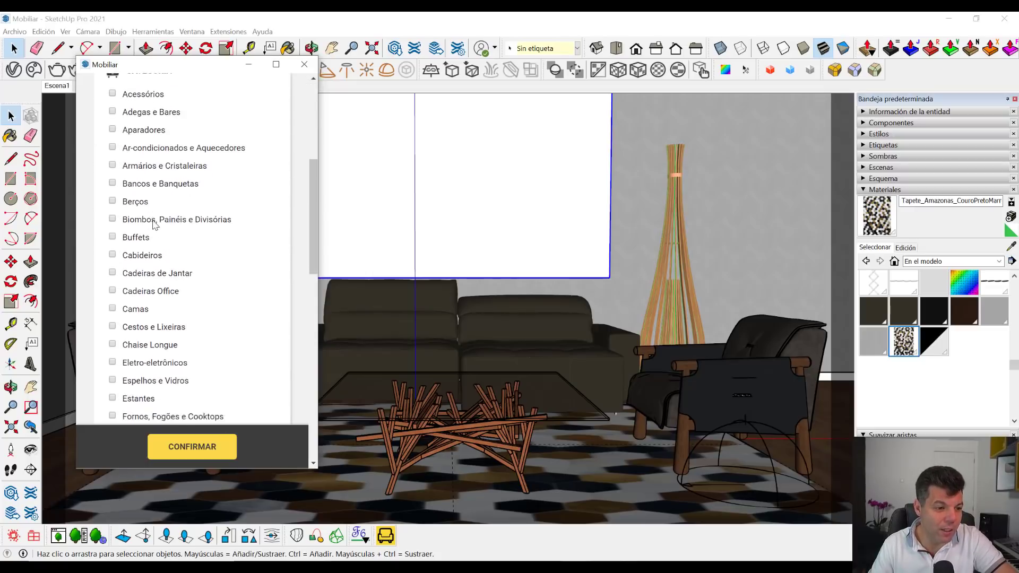
scroll(181, 201, down, 1)
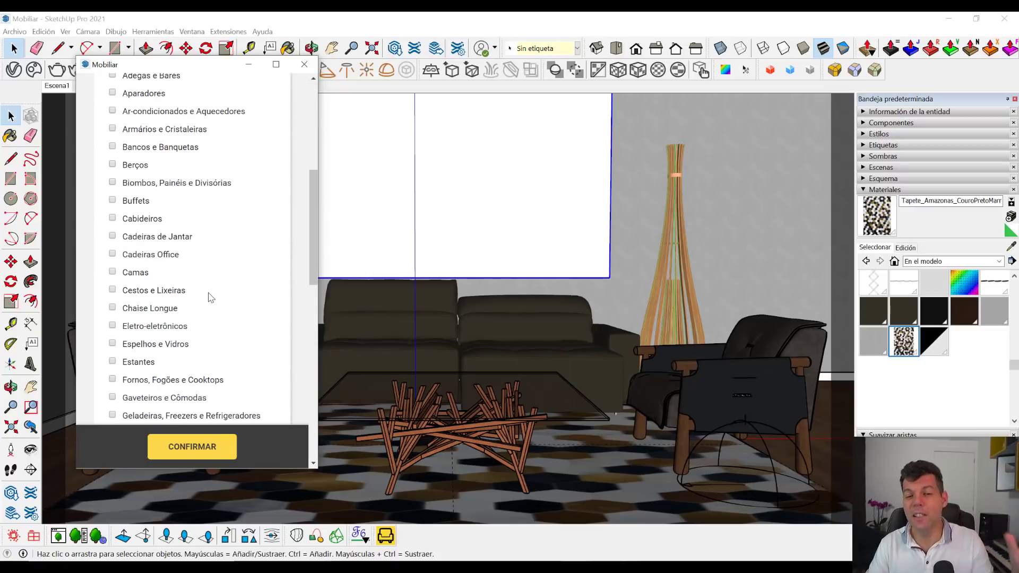
scroll(207, 290, up, 3)
scroll(206, 255, up, 3)
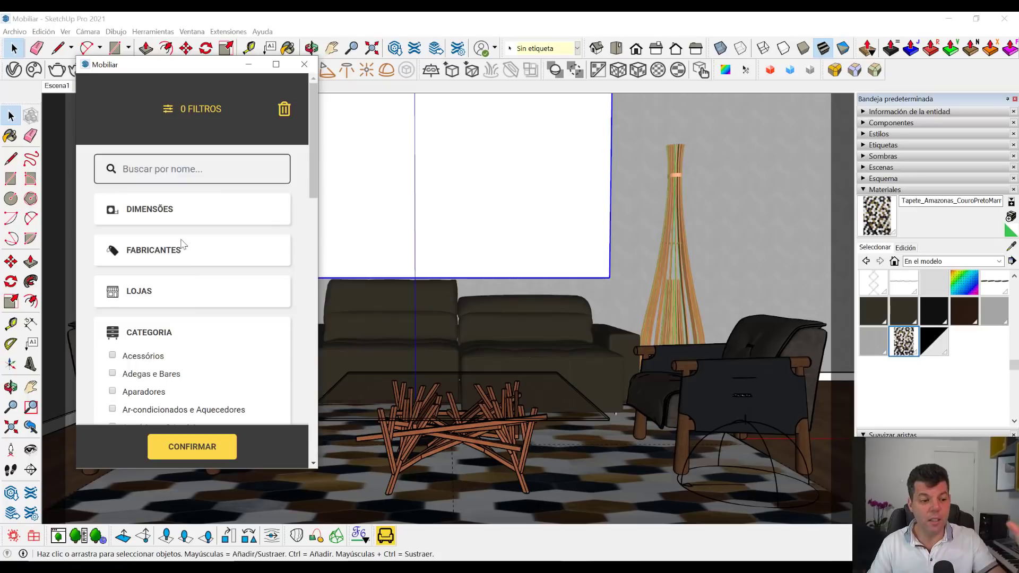
scroll(187, 315, down, 3)
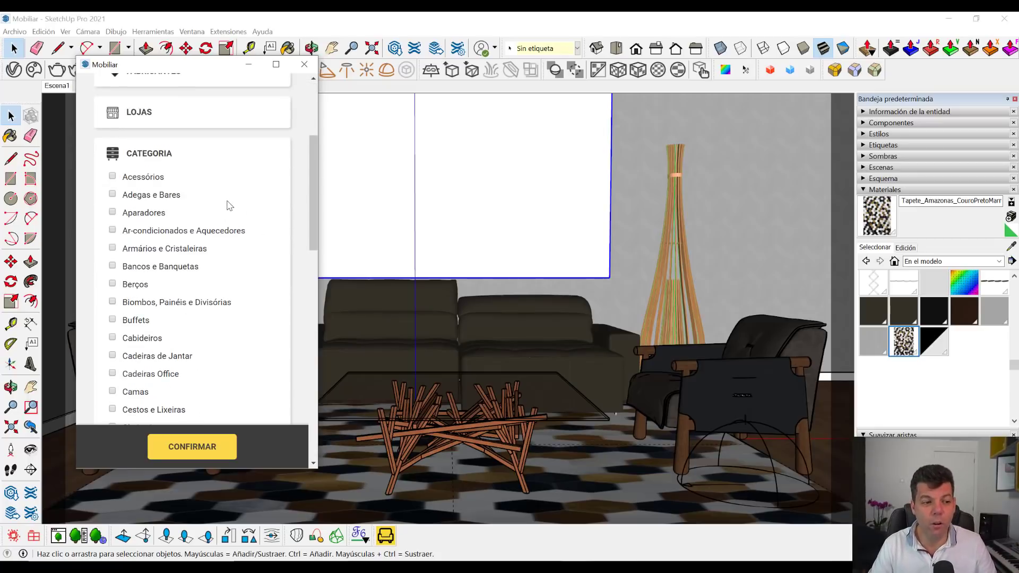
scroll(228, 205, up, 1)
scroll(223, 201, up, 1)
scroll(223, 203, down, 1)
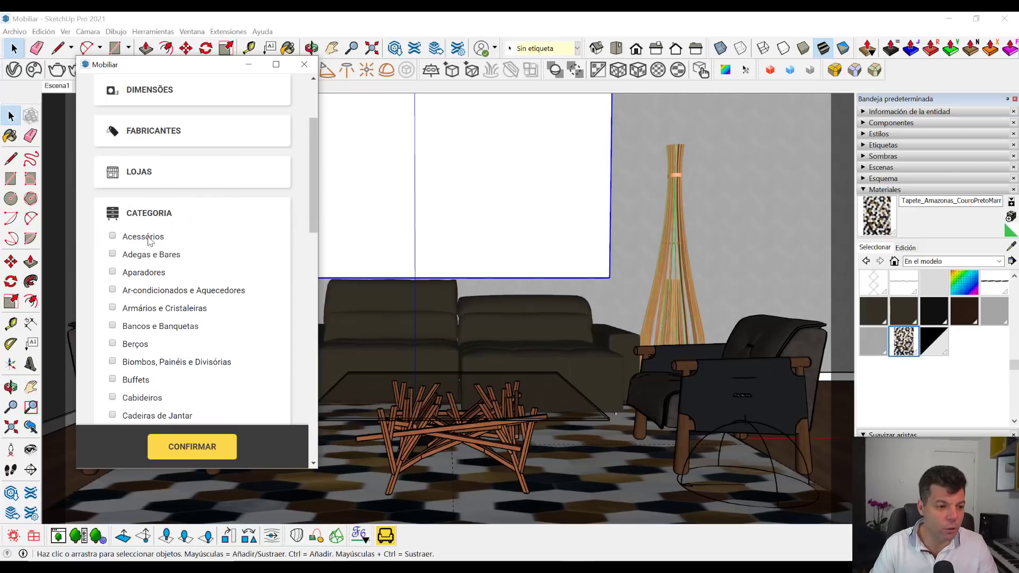
scroll(170, 241, down, 1)
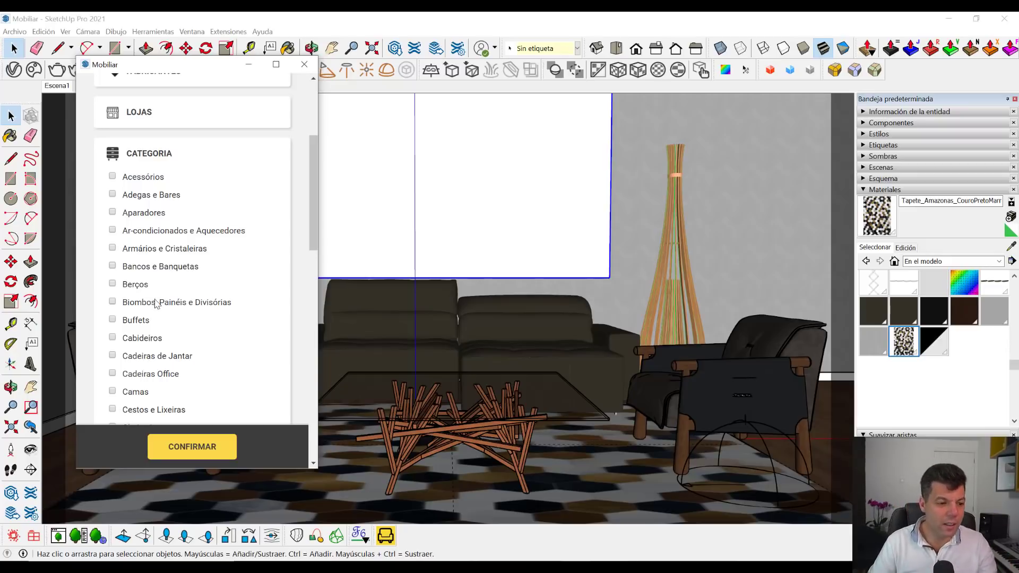
scroll(151, 308, down, 2)
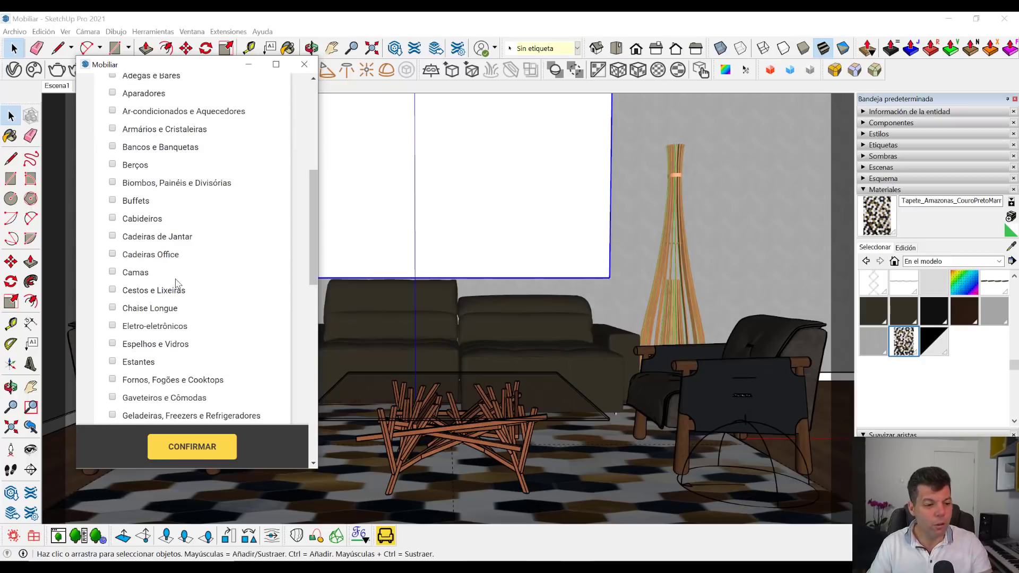
scroll(157, 292, down, 2)
scroll(168, 270, down, 2)
scroll(168, 269, down, 3)
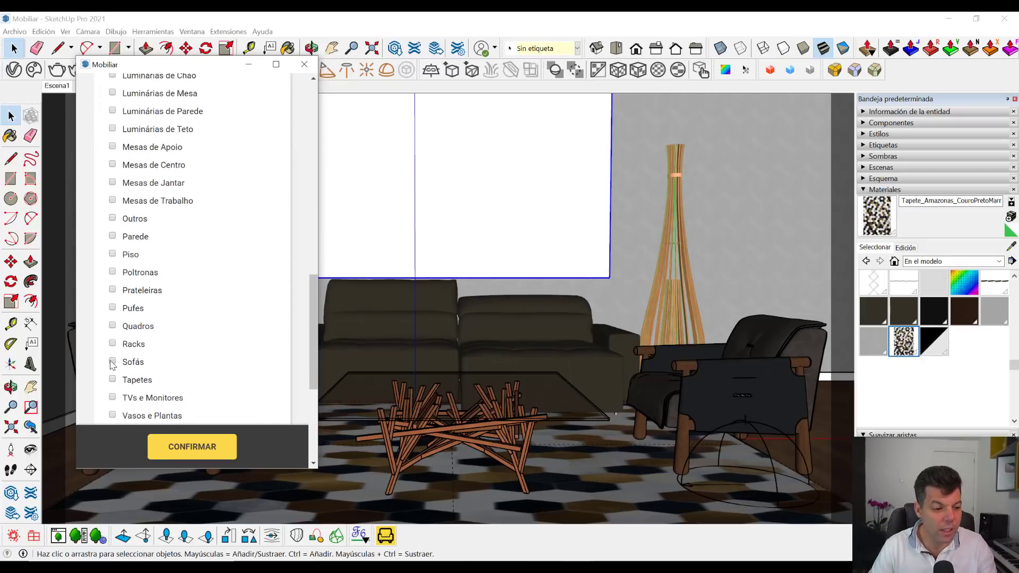
click(192, 446)
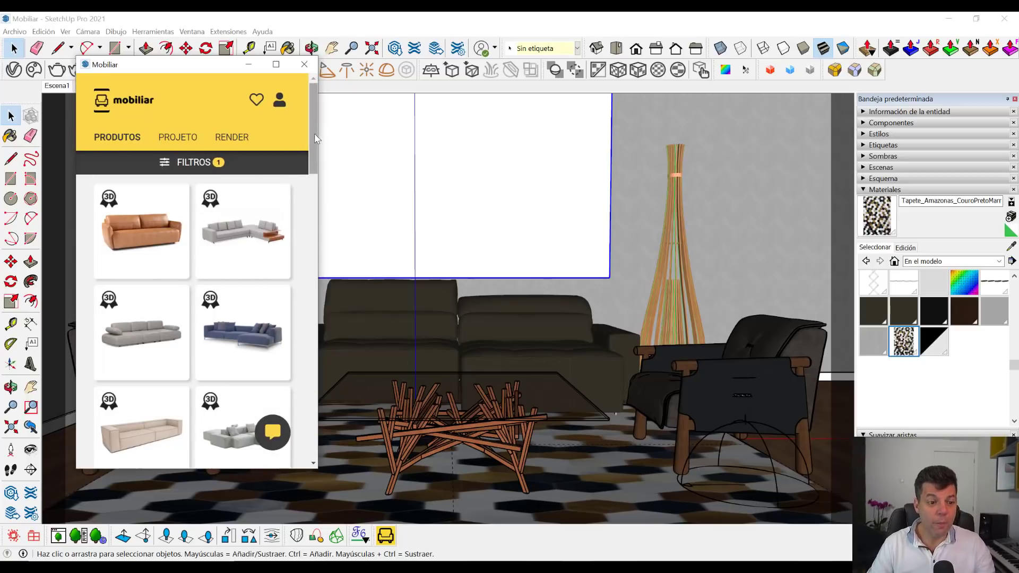
- Scroll the sofa results down to the Sofá Baixo card and open its product page
scroll(311, 163, down, 3)
scroll(236, 234, down, 2)
scroll(227, 239, down, 2)
scroll(225, 242, down, 2)
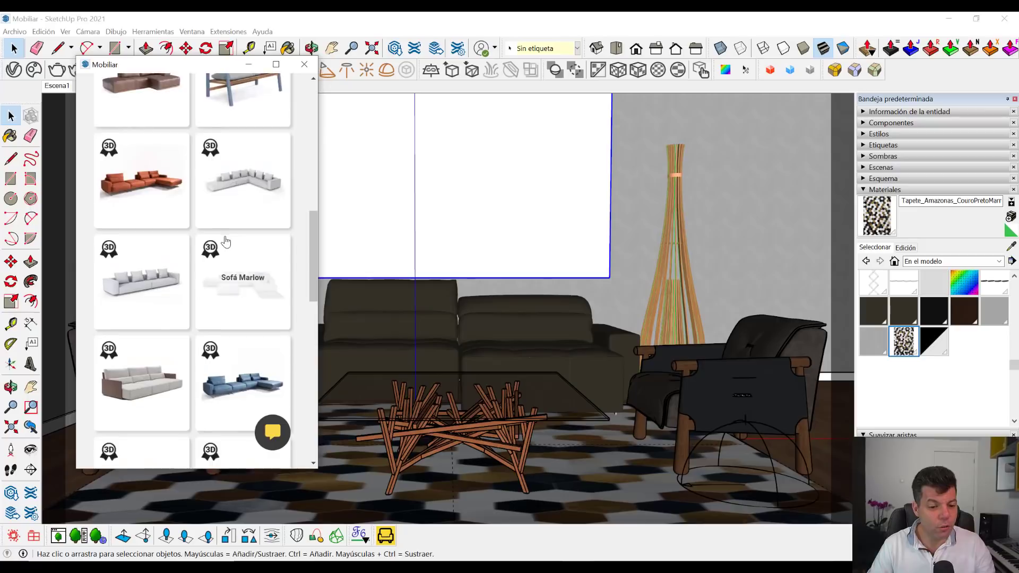
scroll(225, 242, down, 2)
scroll(223, 249, down, 2)
scroll(218, 257, down, 2)
scroll(211, 266, down, 1)
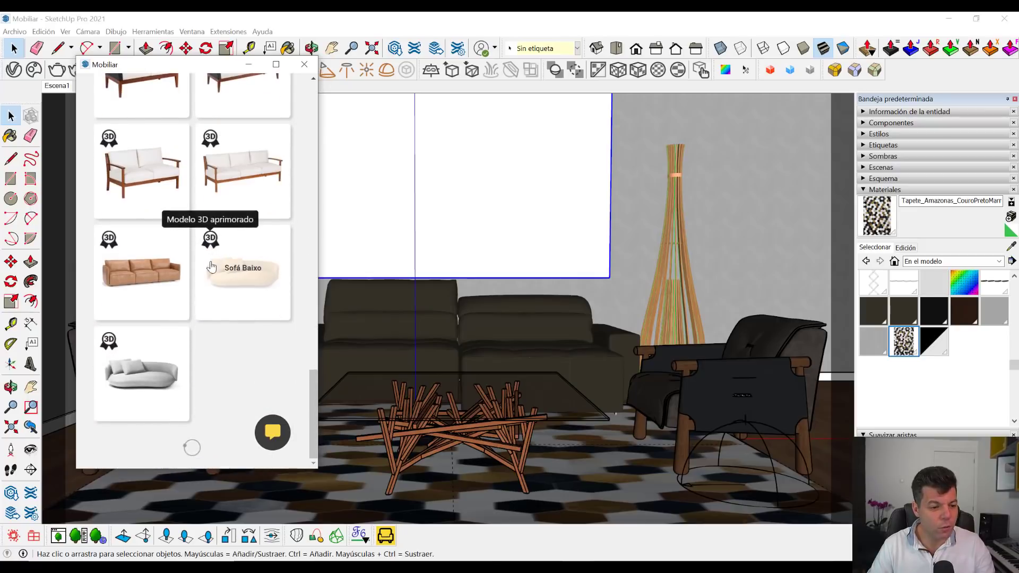
scroll(186, 244, down, 3)
scroll(149, 212, down, 2)
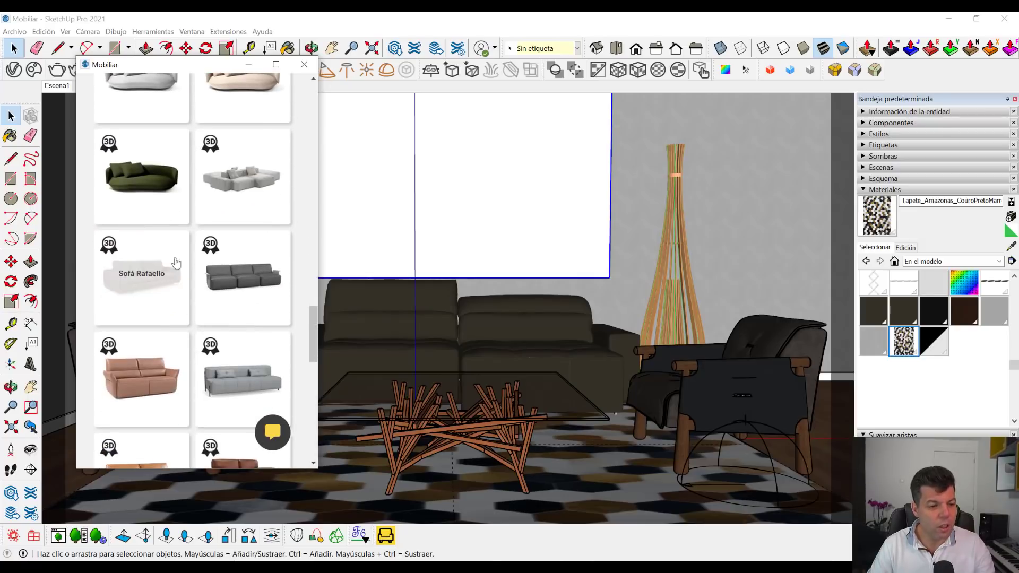
click(142, 183)
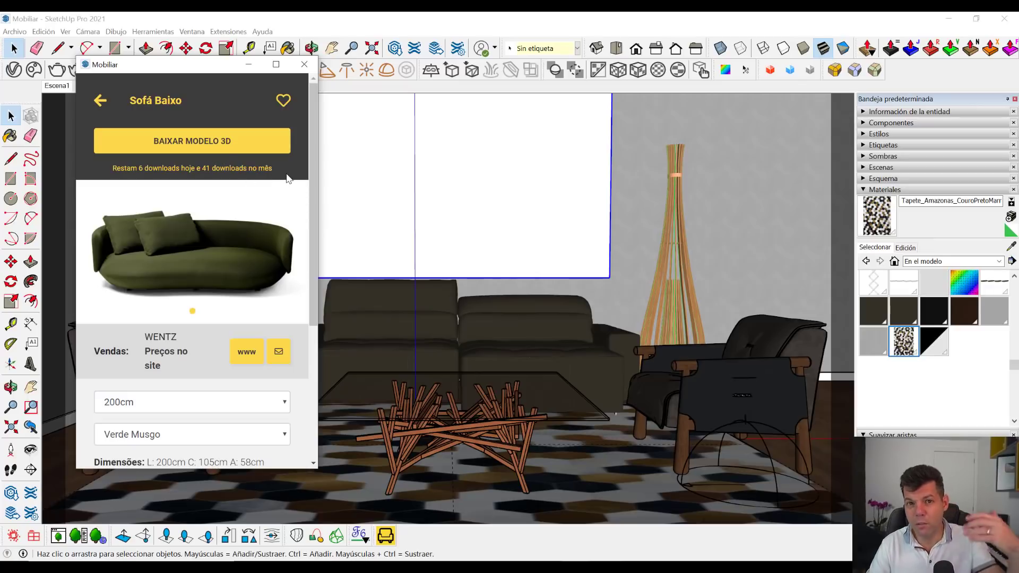
- Review Sofá Baixo's 200×105×58 cm WENTZ specs in Verde Musgo, then return to the results
scroll(214, 250, down, 1)
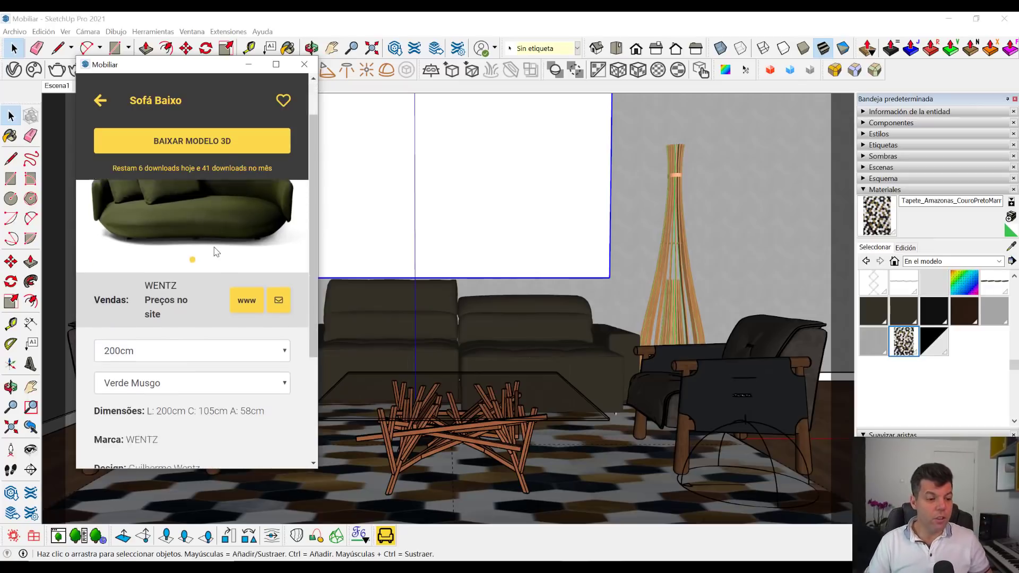
scroll(228, 220, down, 1)
scroll(226, 231, down, 1)
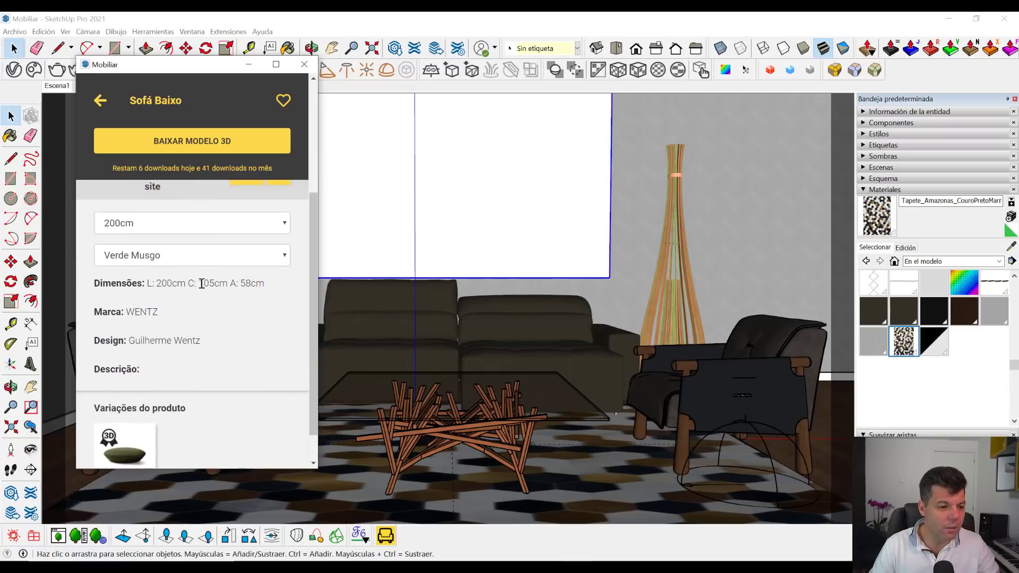
scroll(200, 277, down, 1)
scroll(196, 239, up, 4)
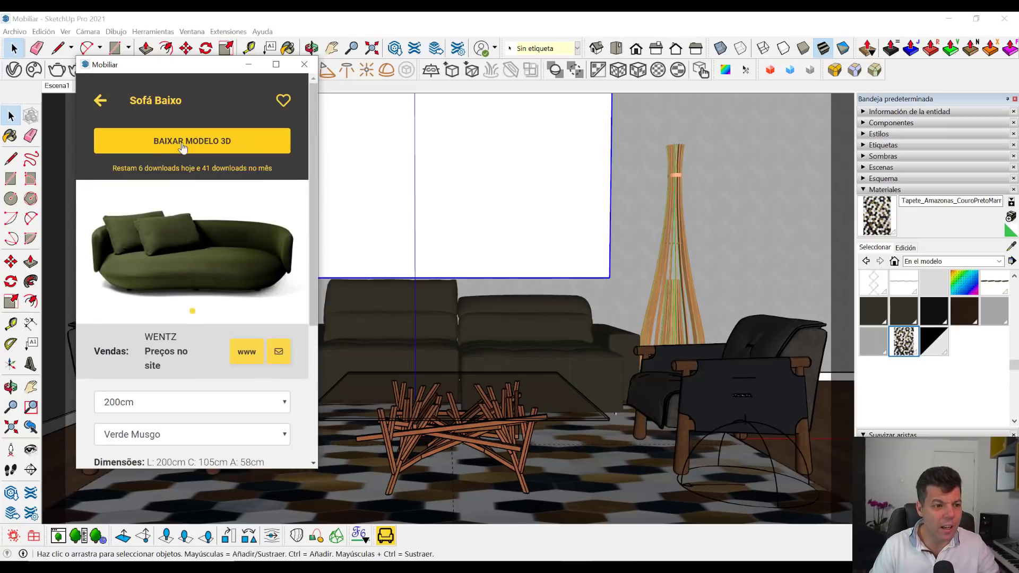
click(101, 102)
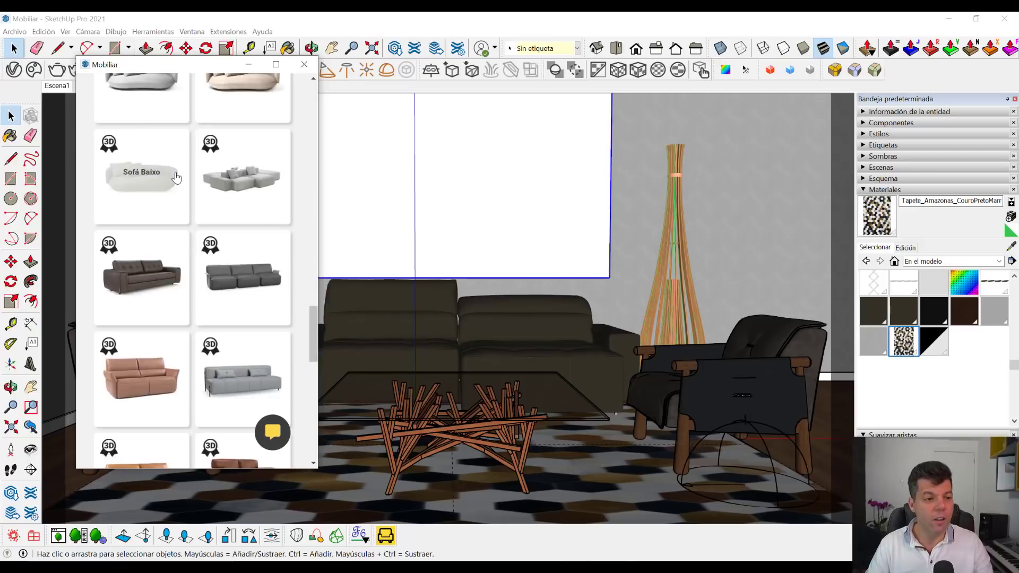
- Add Acessórios to the category filter alongside Sofás and confirm
scroll(159, 213, down, 2)
scroll(182, 171, down, 1)
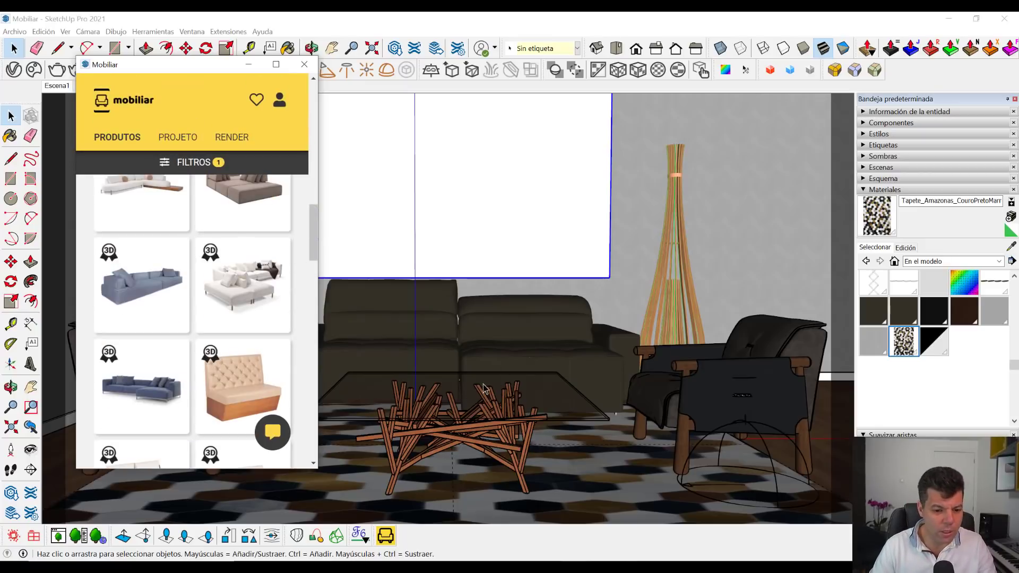
click(186, 162)
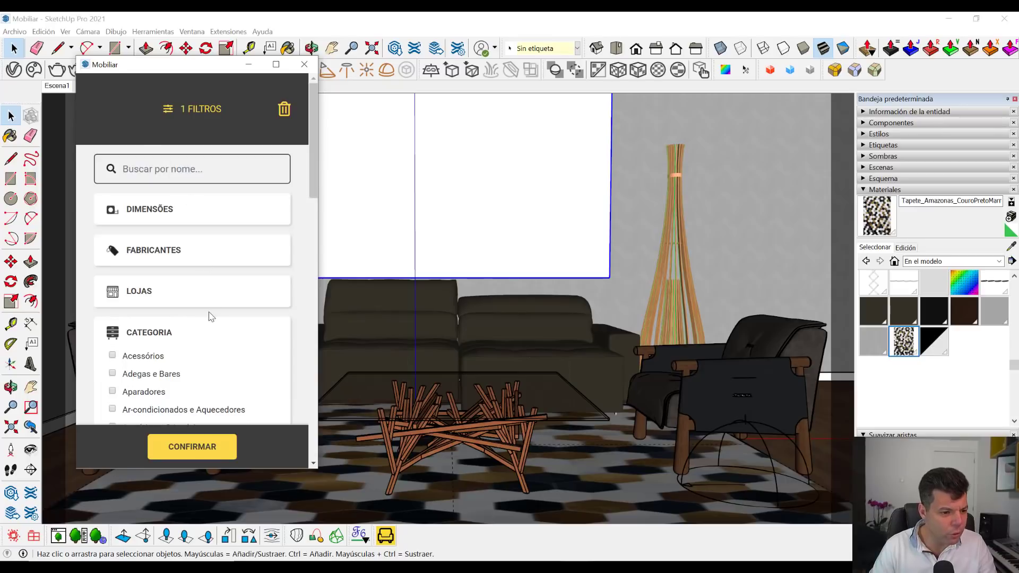
scroll(211, 316, down, 3)
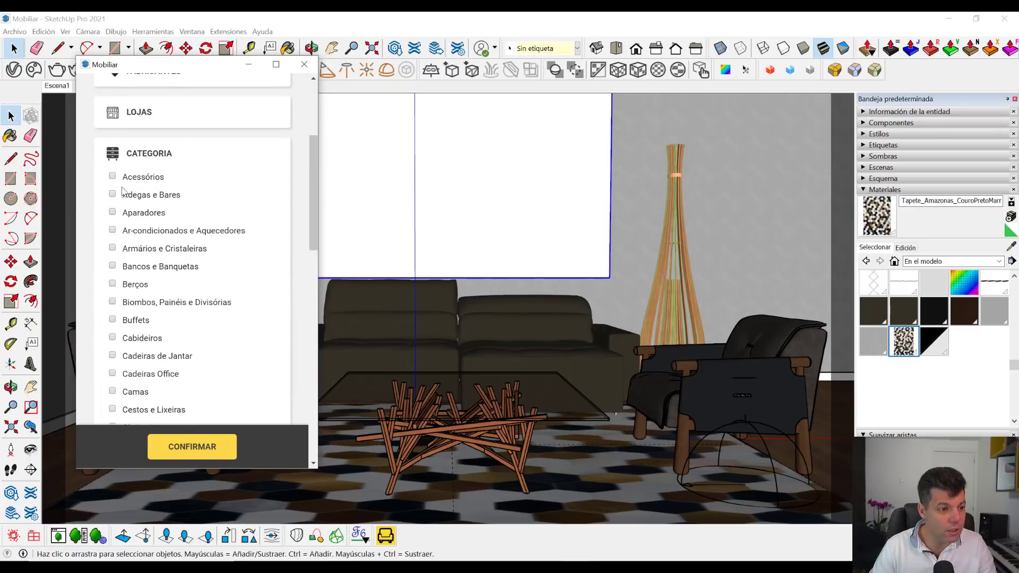
click(210, 446)
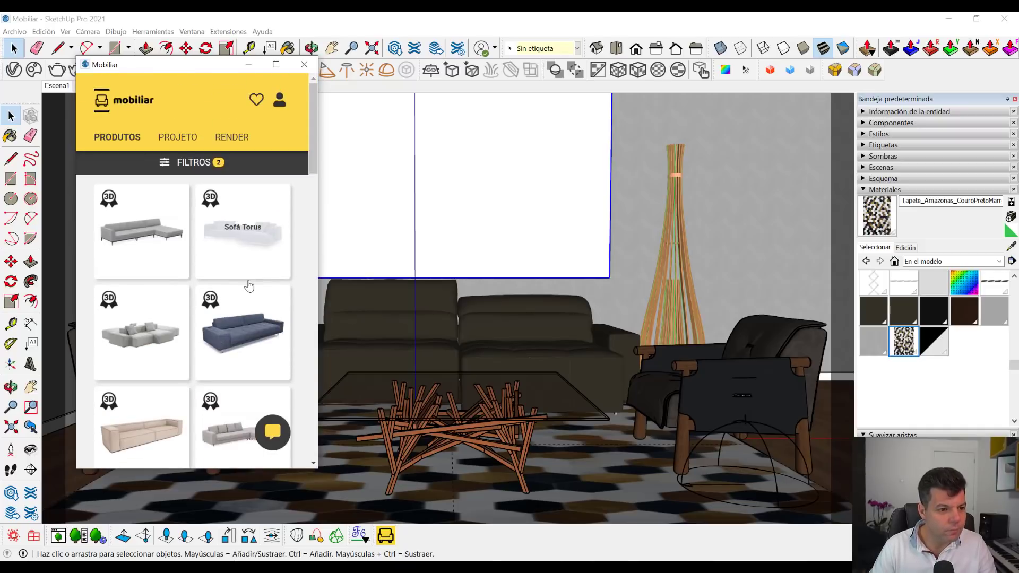
- Untick Sofás in the filters so only Acessórios items are listed
click(175, 166)
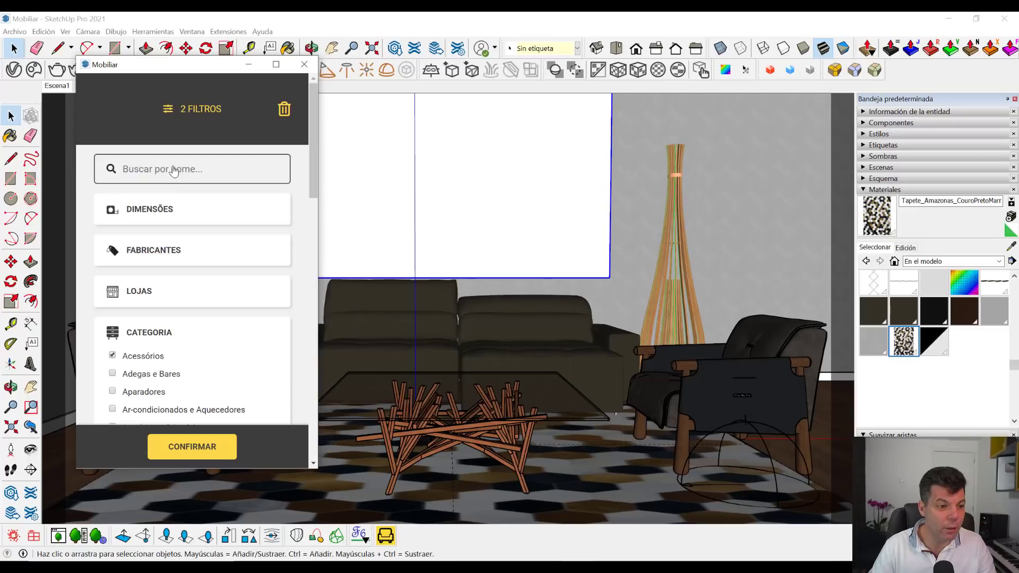
scroll(171, 297, down, 5)
scroll(171, 301, down, 5)
scroll(168, 298, down, 3)
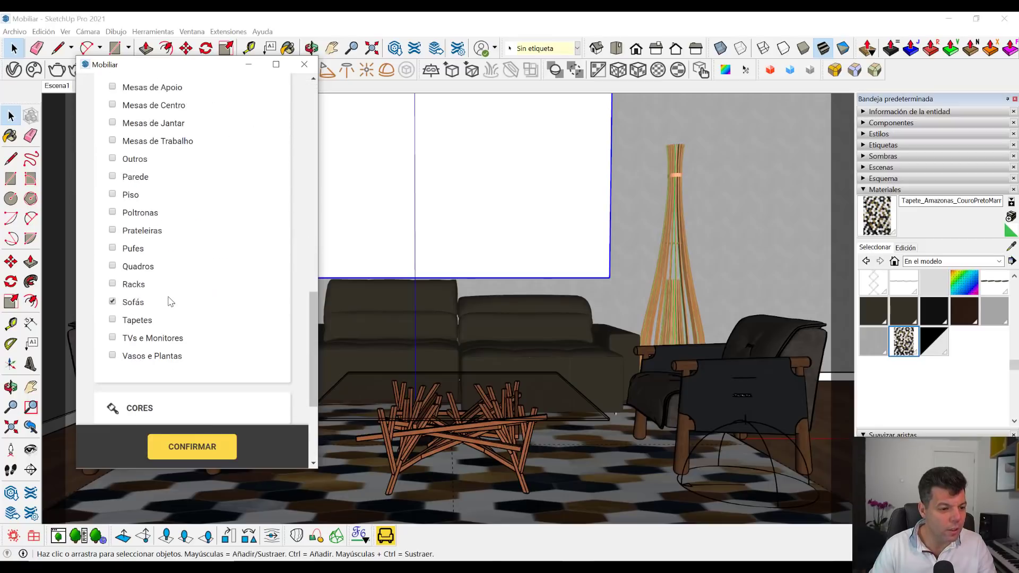
scroll(159, 286, down, 2)
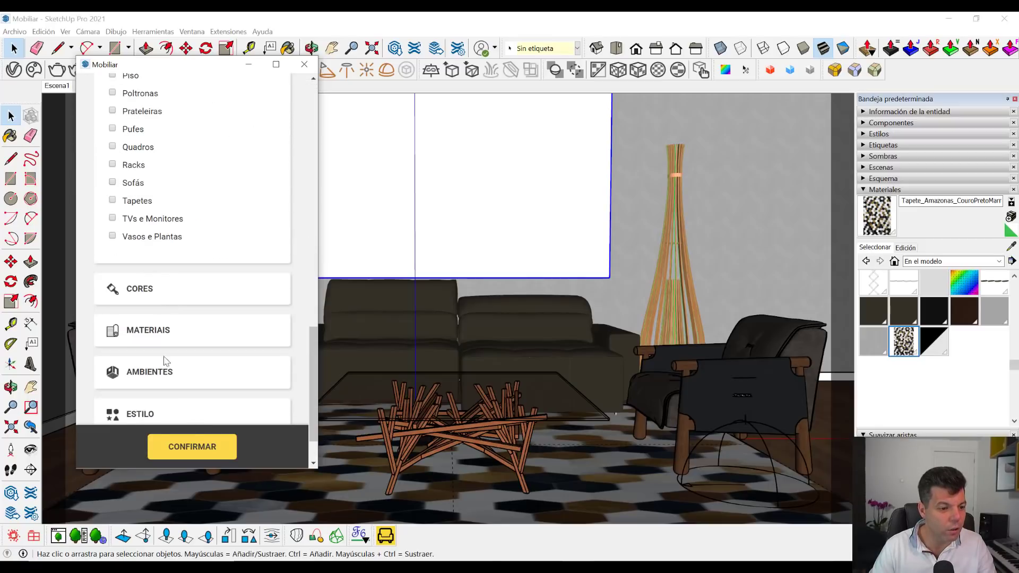
click(196, 445)
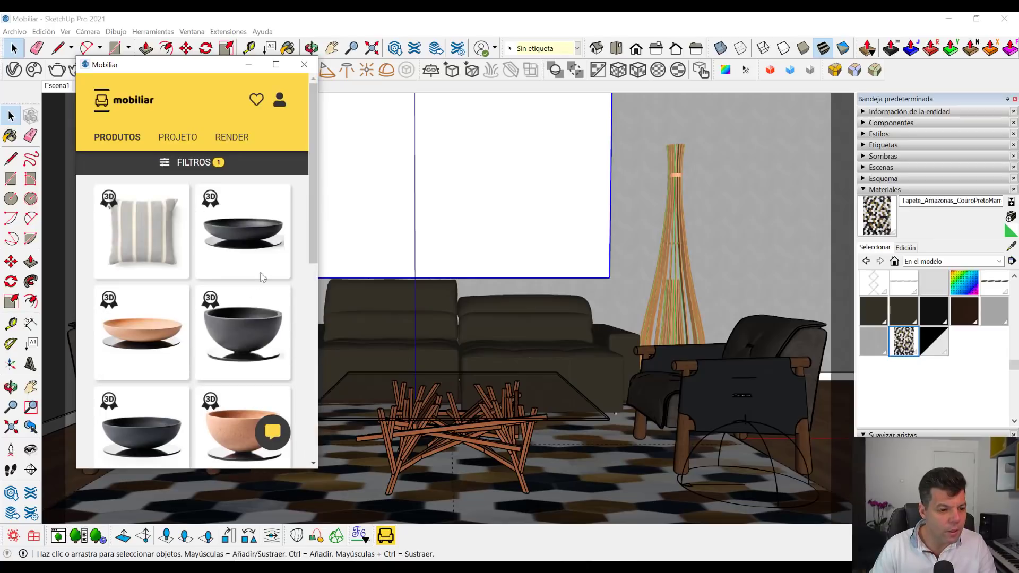
scroll(260, 276, down, 3)
scroll(244, 318, down, 2)
scroll(227, 367, down, 2)
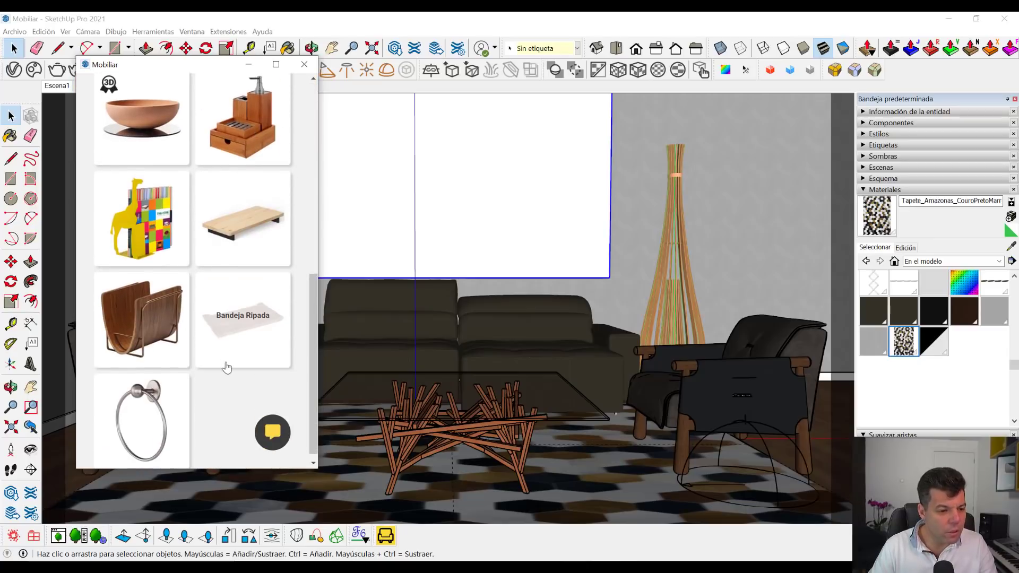
scroll(227, 367, down, 1)
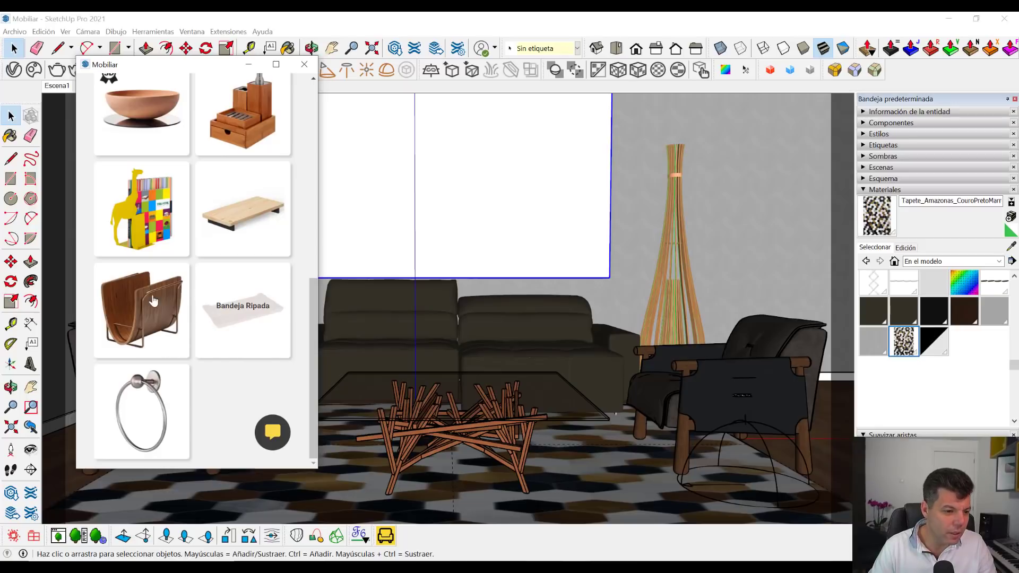
scroll(157, 313, up, 10)
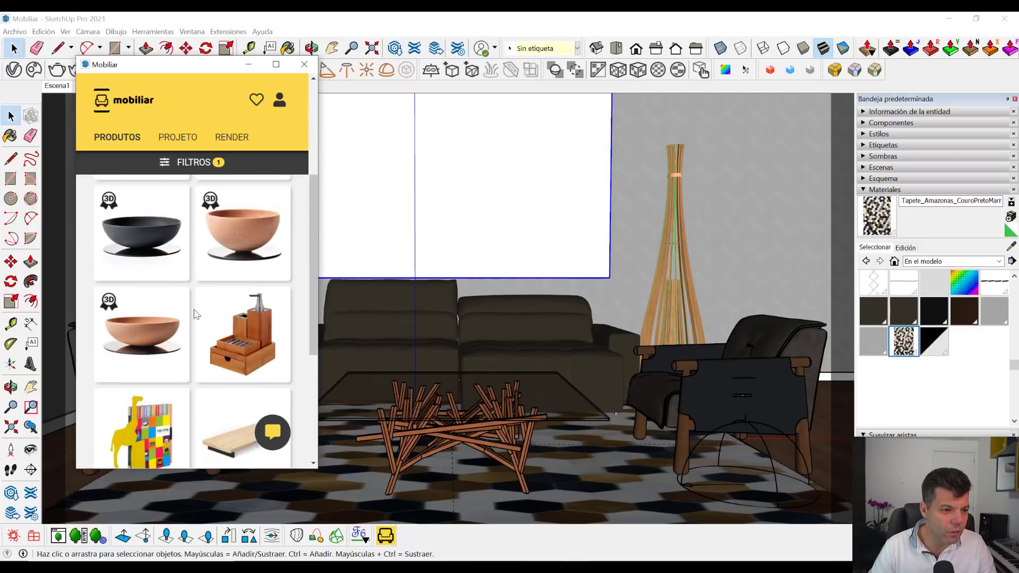
- Reopen the Mobiliar filters and clear the Acessórios category selection
click(175, 162)
scroll(211, 351, down, 2)
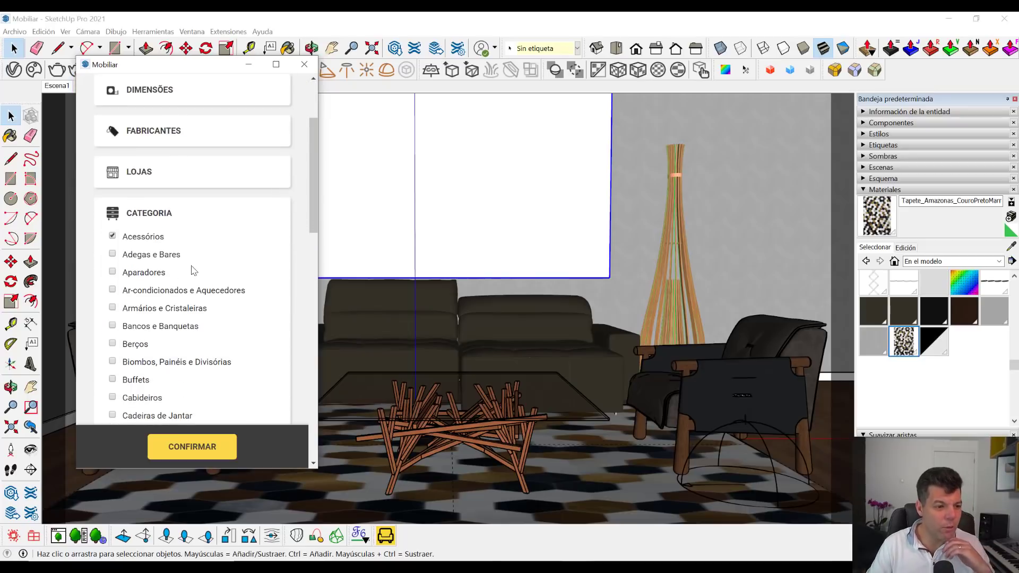
scroll(203, 268, down, 2)
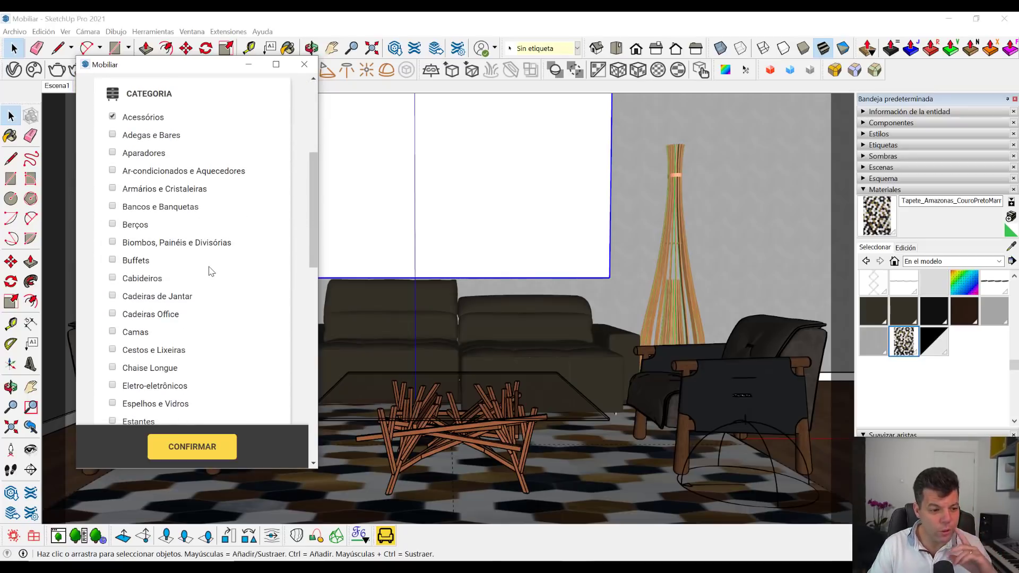
scroll(210, 272, down, 2)
scroll(211, 280, up, 2)
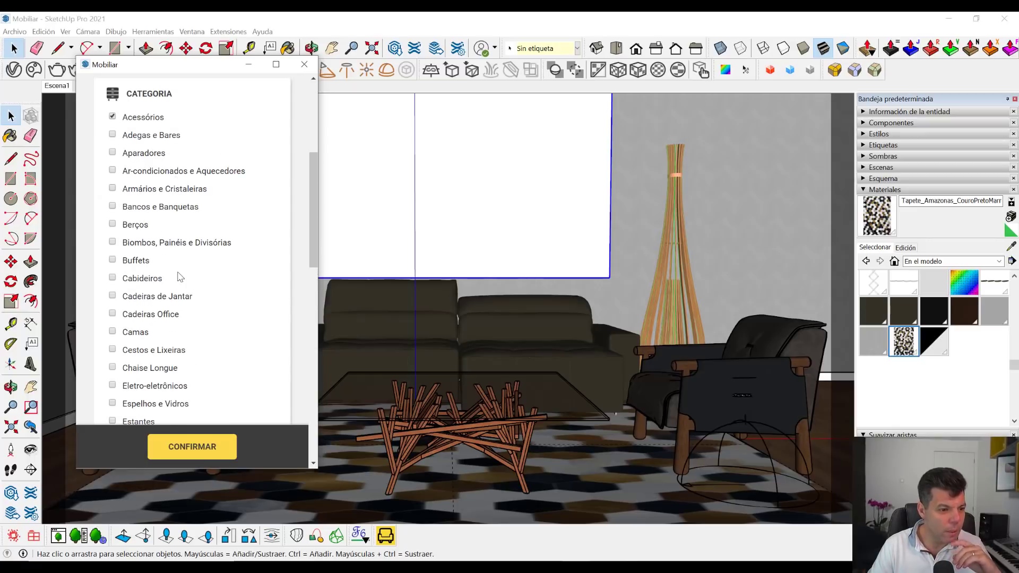
scroll(181, 276, down, 1)
scroll(180, 276, down, 2)
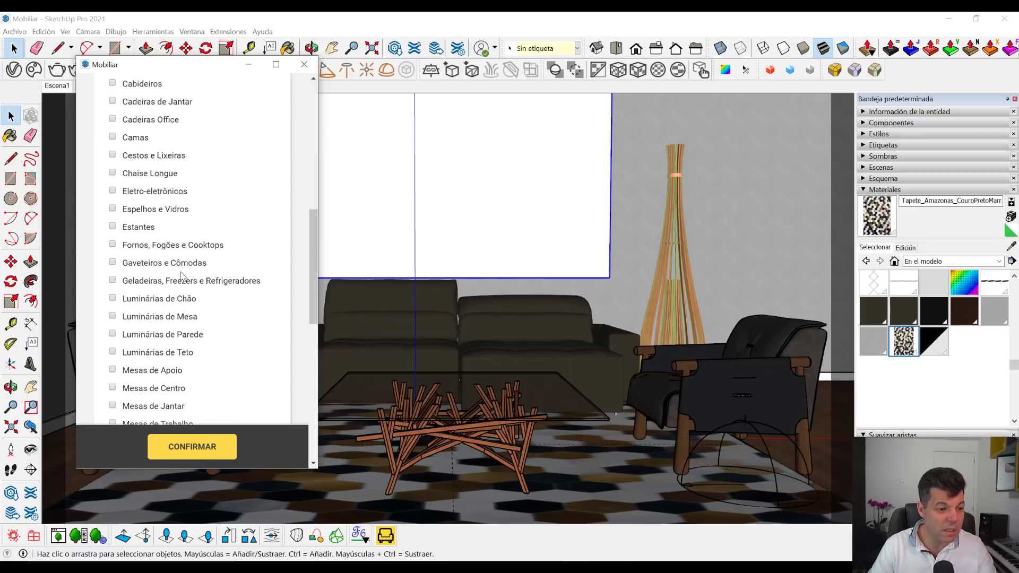
scroll(180, 275, down, 2)
scroll(182, 276, down, 1)
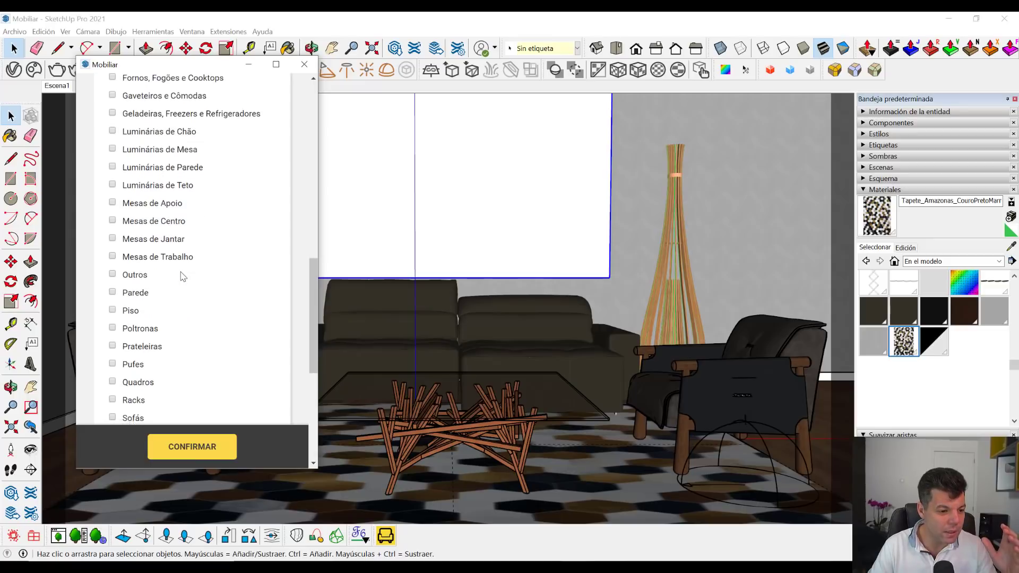
scroll(182, 276, down, 1)
scroll(183, 279, down, 1)
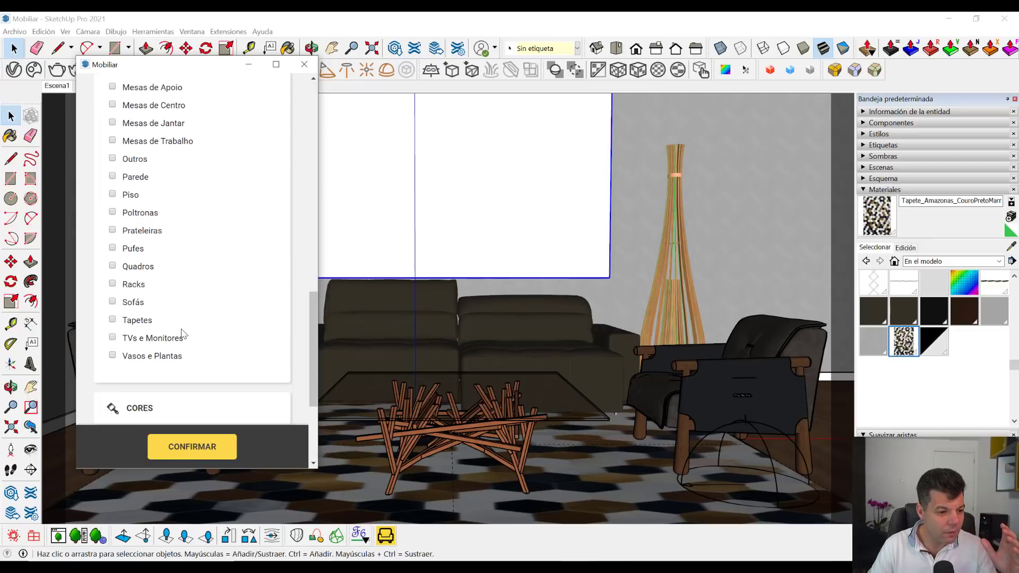
scroll(182, 334, up, 5)
scroll(182, 331, up, 4)
scroll(182, 329, up, 2)
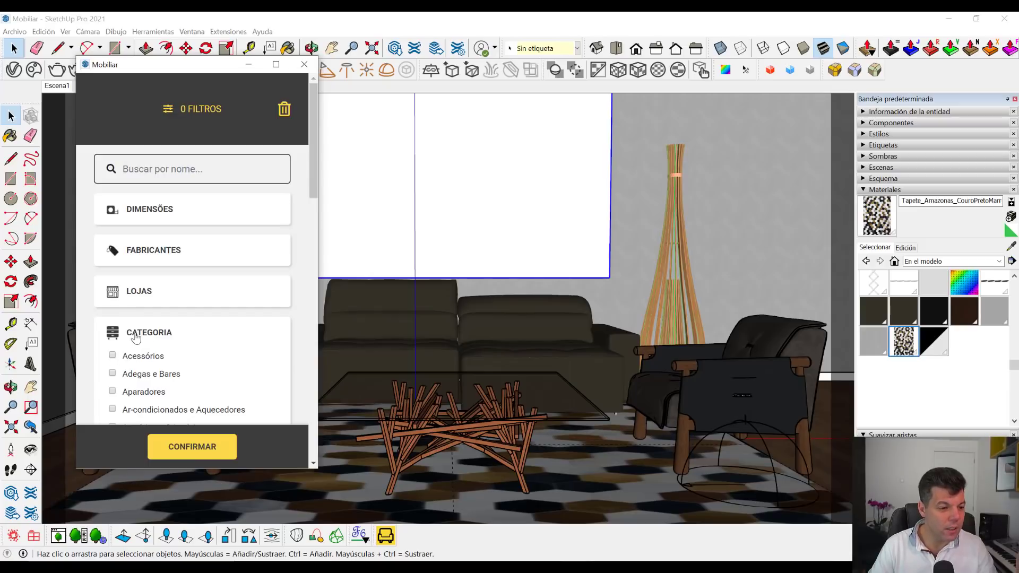
- Collapse CATEGORIA and expand AMBIENTES to show room options Banheiro through Sala
click(136, 337)
scroll(196, 287, down, 2)
scroll(169, 309, down, 1)
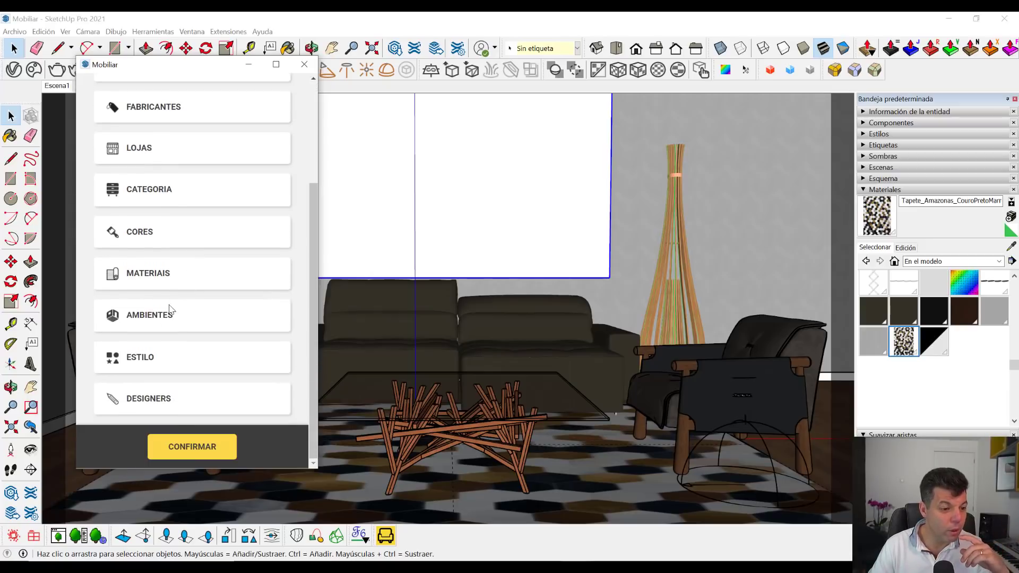
click(169, 309)
scroll(159, 319, down, 2)
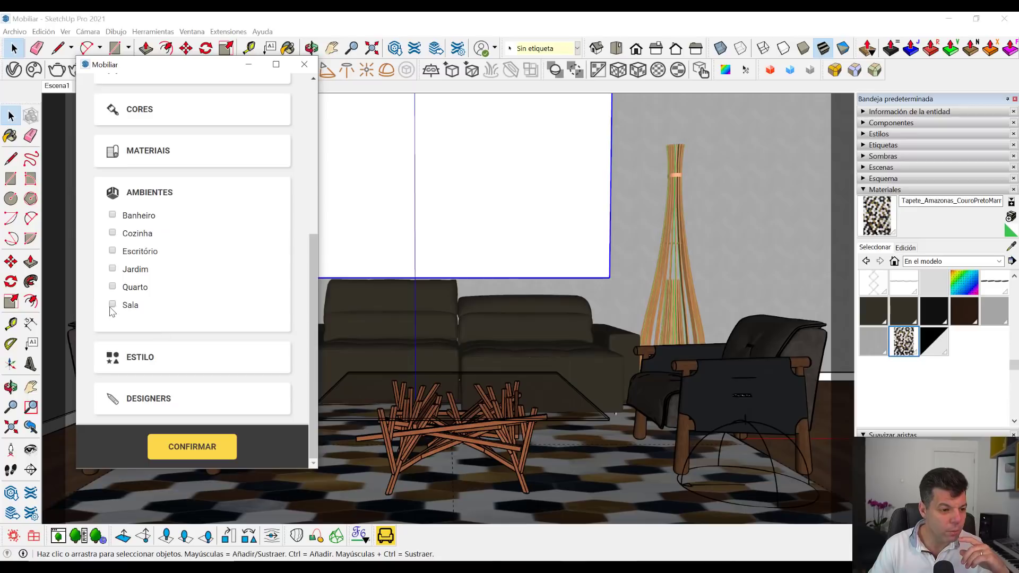
- Confirm the Sala room filter so the catalogue shows one active filter
click(179, 449)
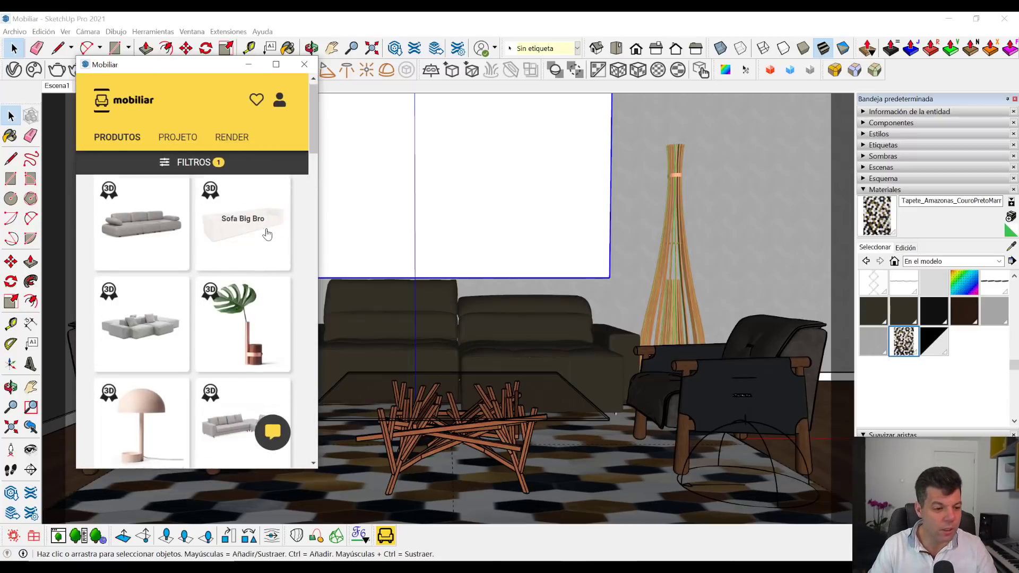
scroll(265, 223, down, 2)
scroll(249, 249, down, 3)
scroll(234, 276, down, 4)
- Browse the Sala results: sofas, chairs, rugs, poufs and Volta side and centre tables
scroll(232, 275, down, 3)
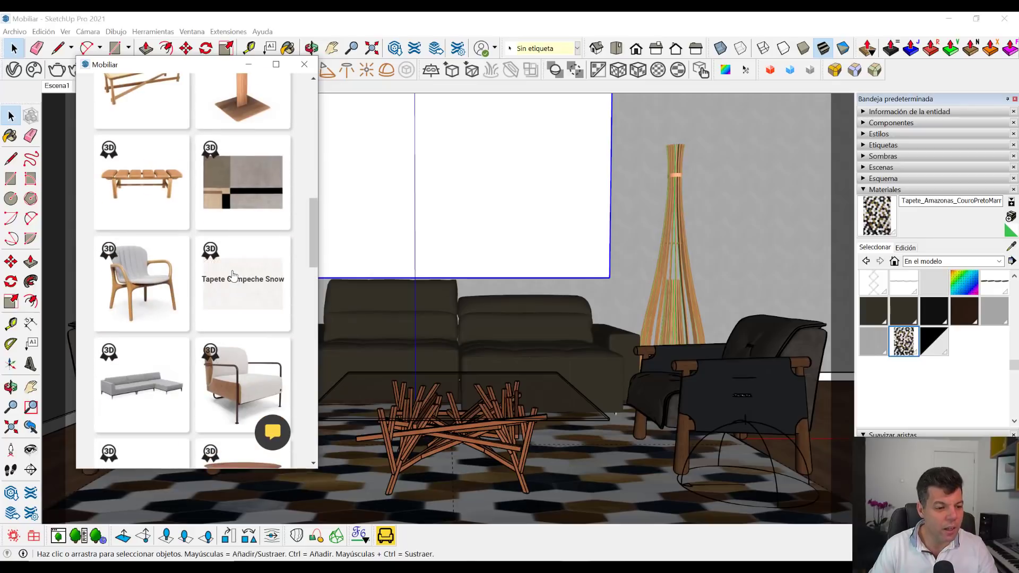
scroll(233, 275, down, 2)
scroll(233, 276, down, 1)
scroll(232, 275, down, 2)
scroll(233, 276, down, 3)
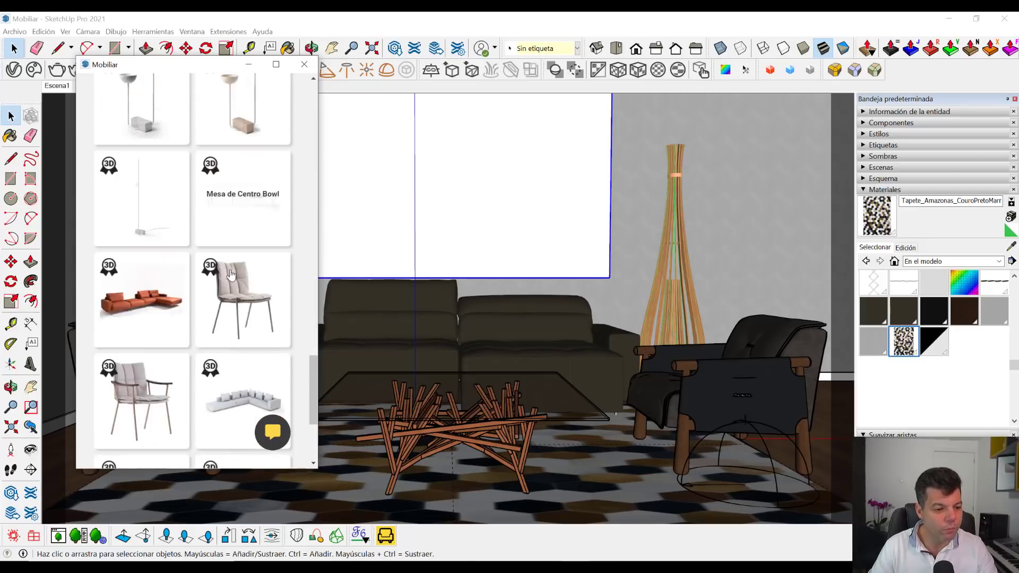
scroll(236, 265, down, 5)
scroll(240, 250, down, 1)
scroll(255, 276, down, 2)
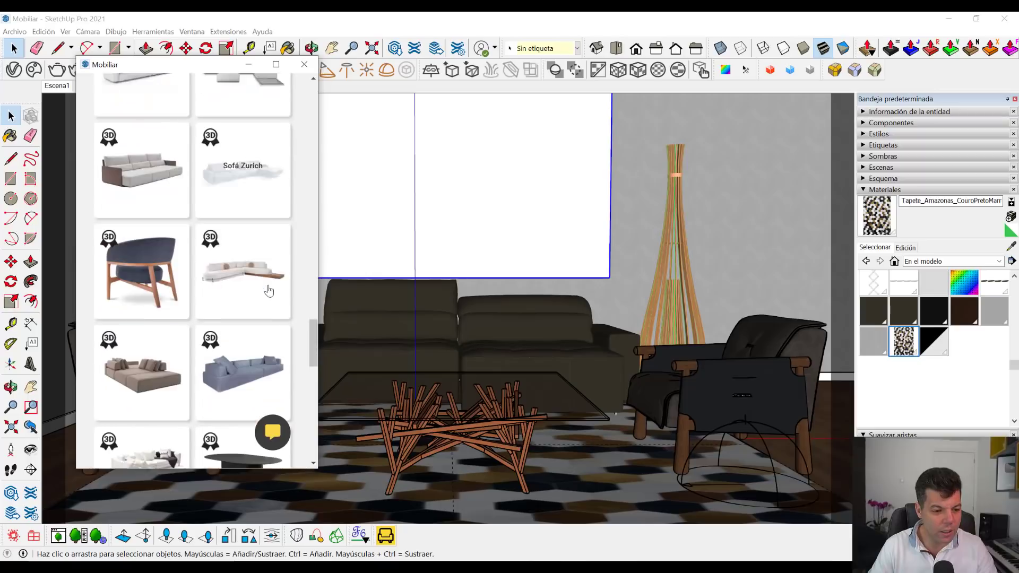
scroll(263, 289, down, 3)
scroll(258, 286, down, 2)
scroll(254, 288, down, 2)
scroll(249, 290, down, 2)
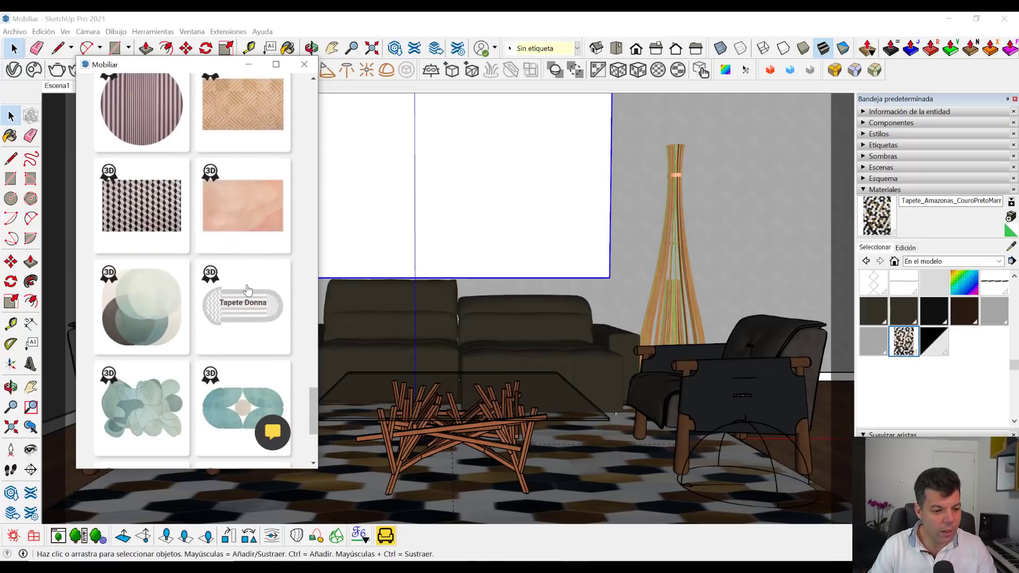
scroll(258, 265, down, 2)
scroll(247, 310, down, 2)
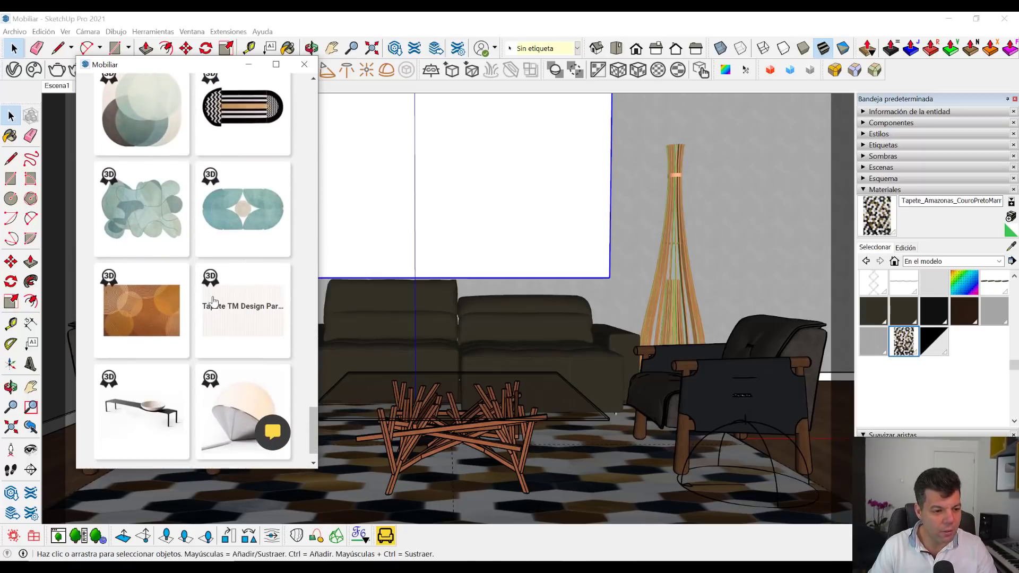
scroll(234, 301, down, 2)
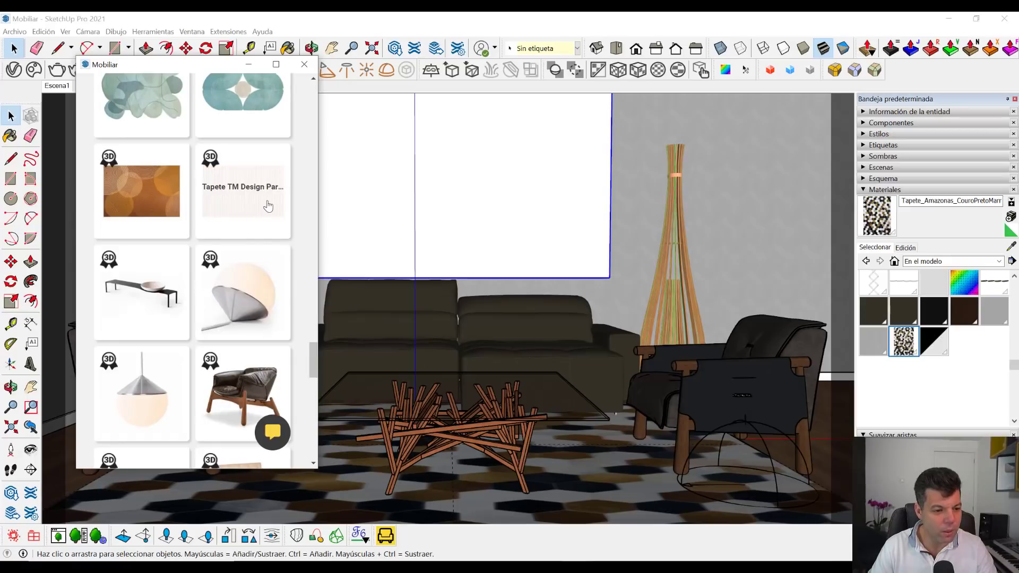
scroll(268, 207, down, 1)
scroll(252, 218, down, 2)
scroll(237, 227, down, 5)
scroll(234, 225, down, 1)
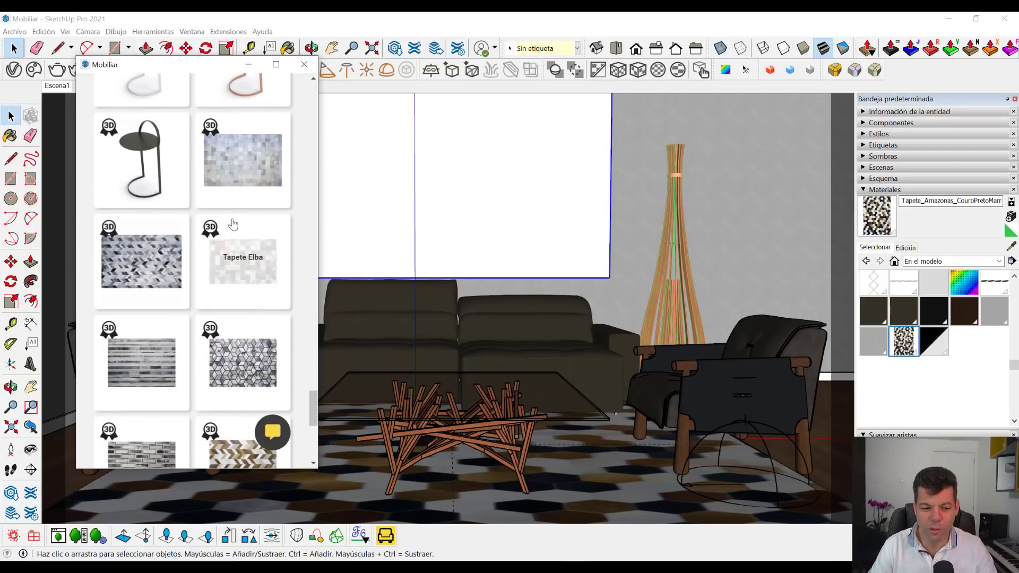
scroll(233, 225, down, 3)
scroll(228, 222, down, 3)
scroll(227, 222, down, 2)
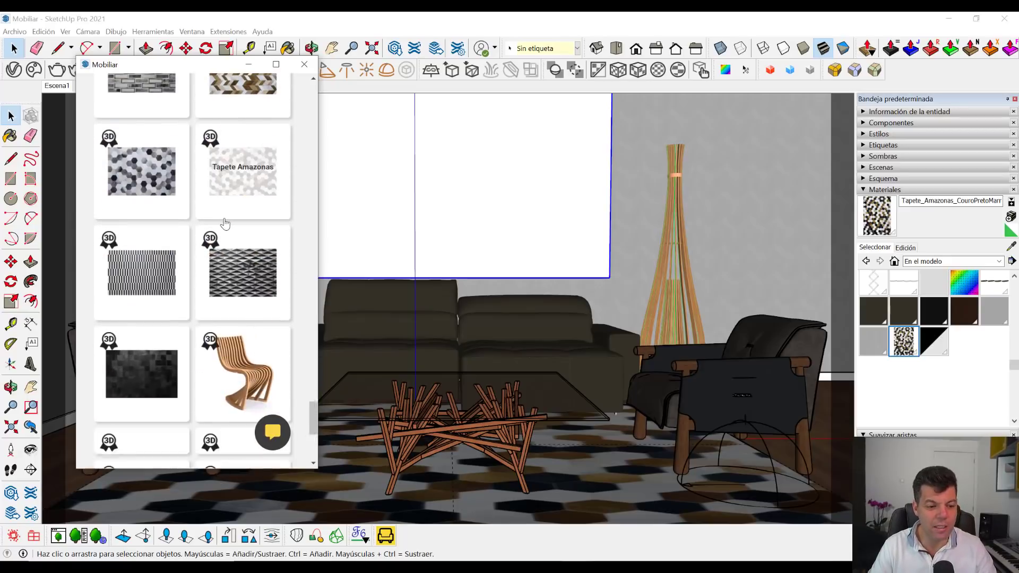
scroll(228, 233, down, 3)
scroll(233, 249, down, 4)
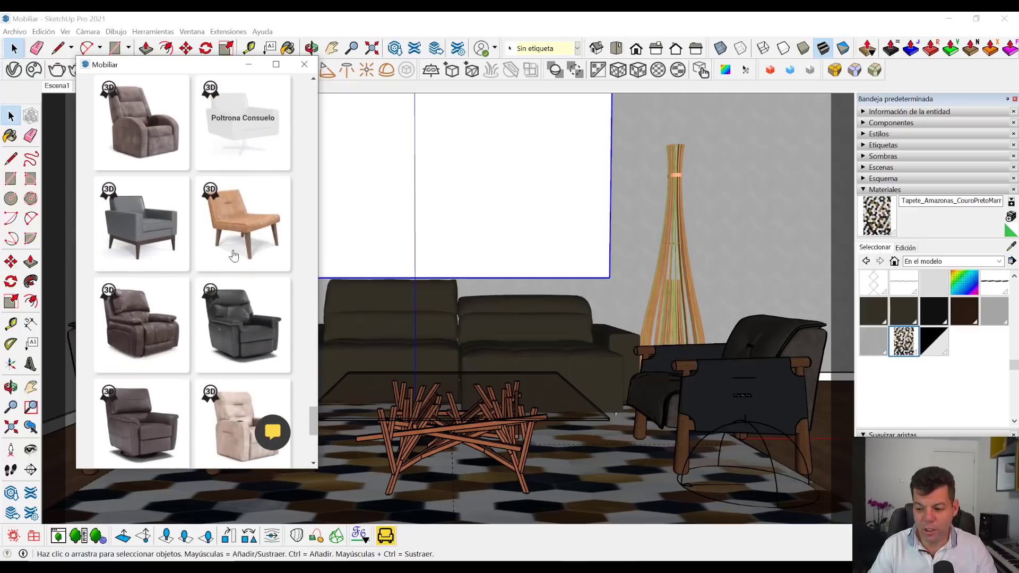
scroll(235, 257, down, 2)
scroll(228, 271, down, 3)
scroll(223, 286, down, 1)
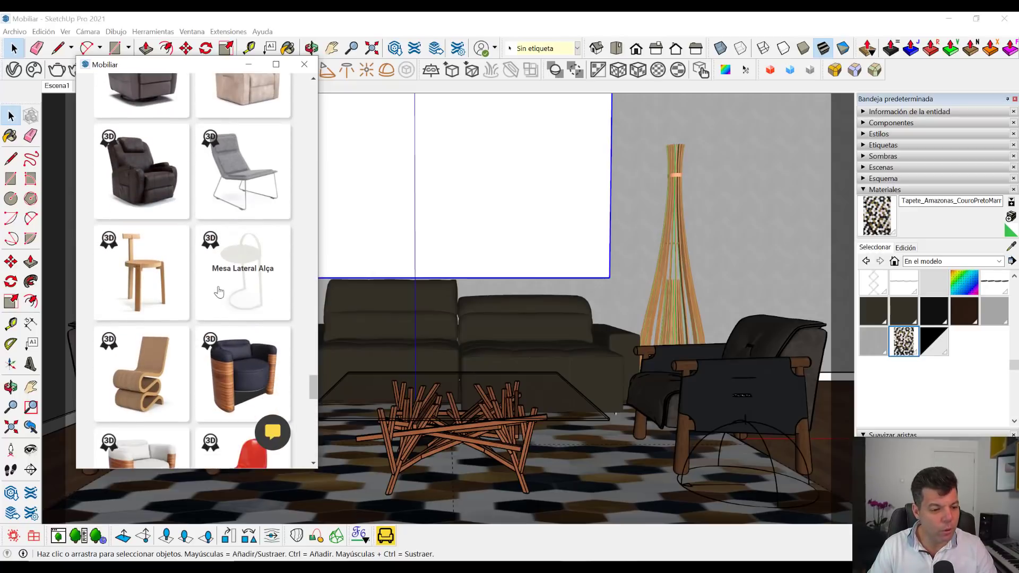
scroll(219, 291, down, 3)
scroll(220, 284, down, 2)
scroll(223, 276, down, 2)
scroll(226, 275, down, 5)
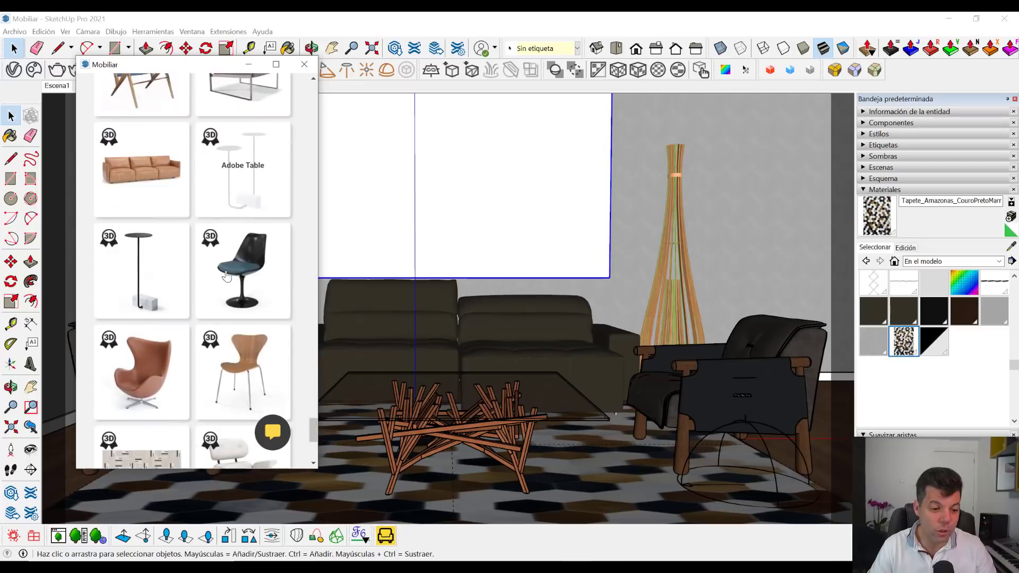
scroll(226, 275, down, 3)
scroll(227, 281, down, 2)
scroll(230, 265, down, 1)
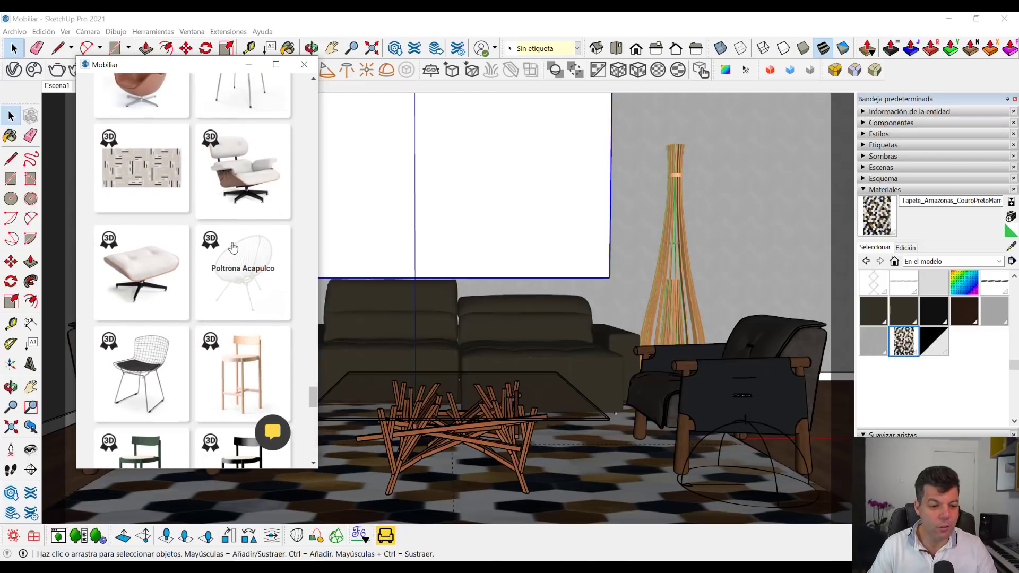
scroll(231, 255, down, 2)
scroll(228, 262, down, 3)
scroll(225, 270, down, 2)
scroll(221, 281, down, 2)
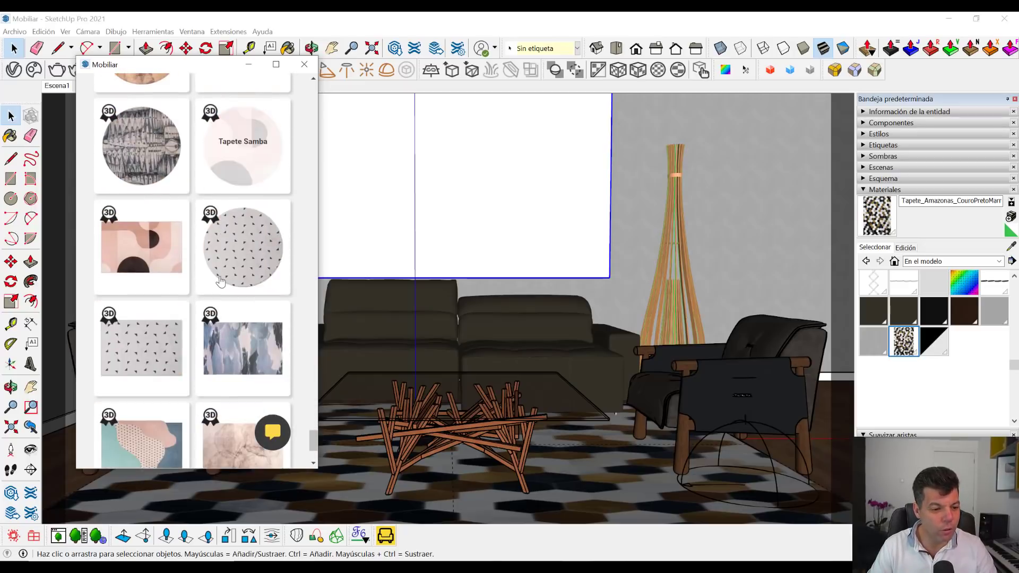
scroll(220, 284, down, 2)
scroll(213, 293, down, 3)
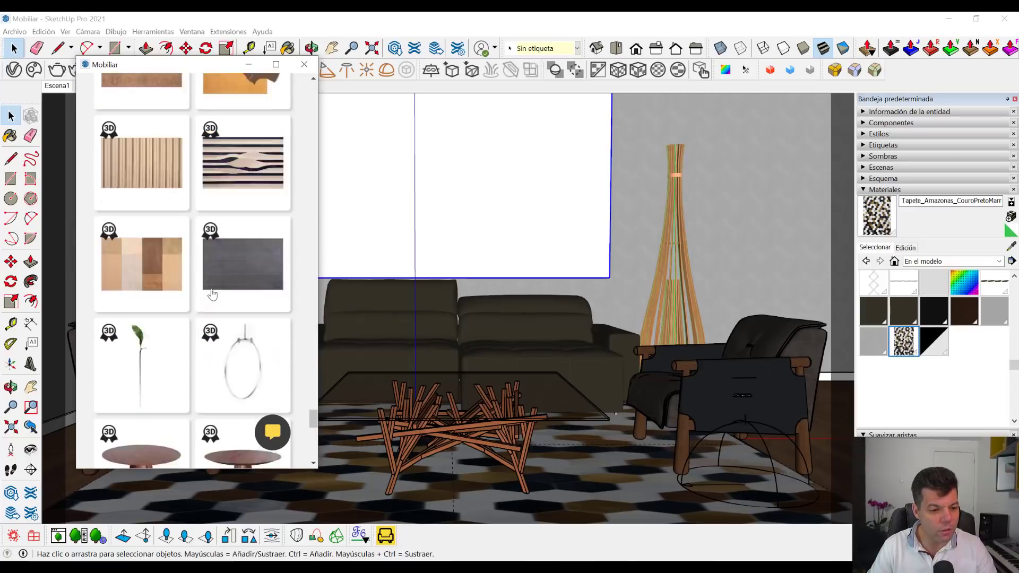
scroll(214, 292, down, 1)
scroll(215, 289, down, 1)
scroll(217, 284, down, 2)
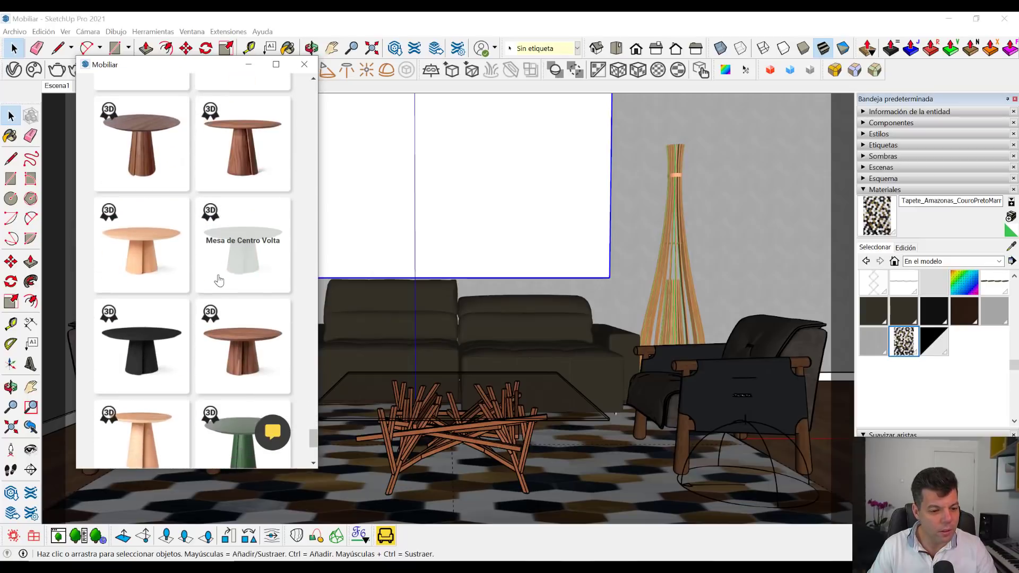
scroll(219, 280, down, 2)
scroll(220, 276, down, 1)
scroll(223, 279, down, 1)
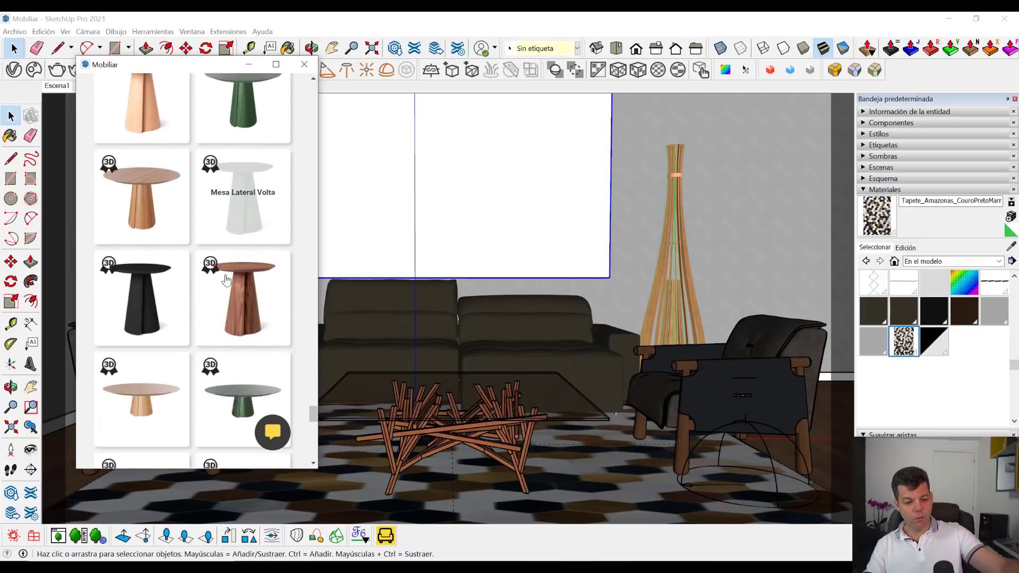
scroll(226, 278, down, 3)
scroll(225, 273, down, 1)
scroll(224, 266, down, 2)
scroll(223, 257, down, 1)
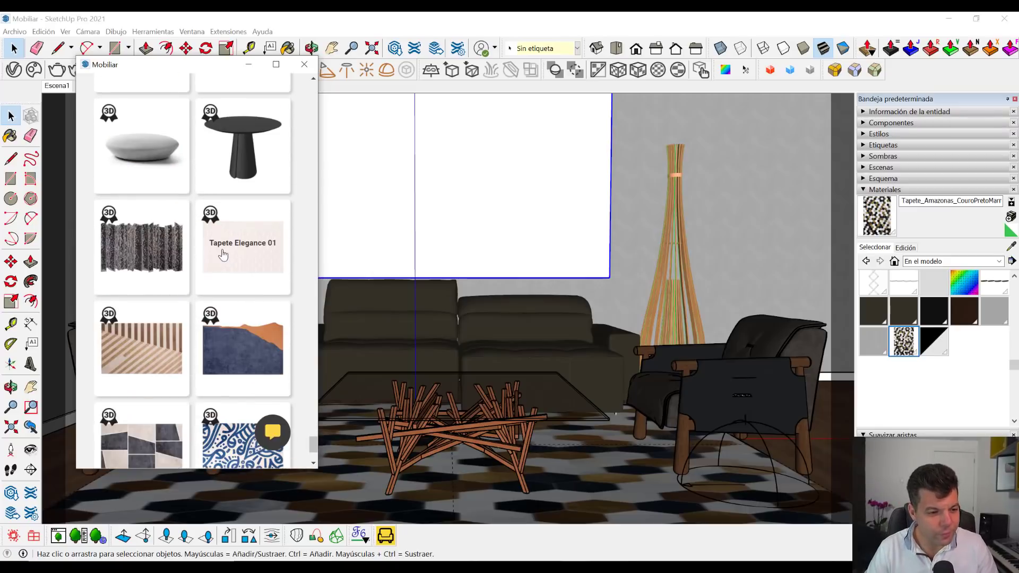
scroll(239, 318, down, 2)
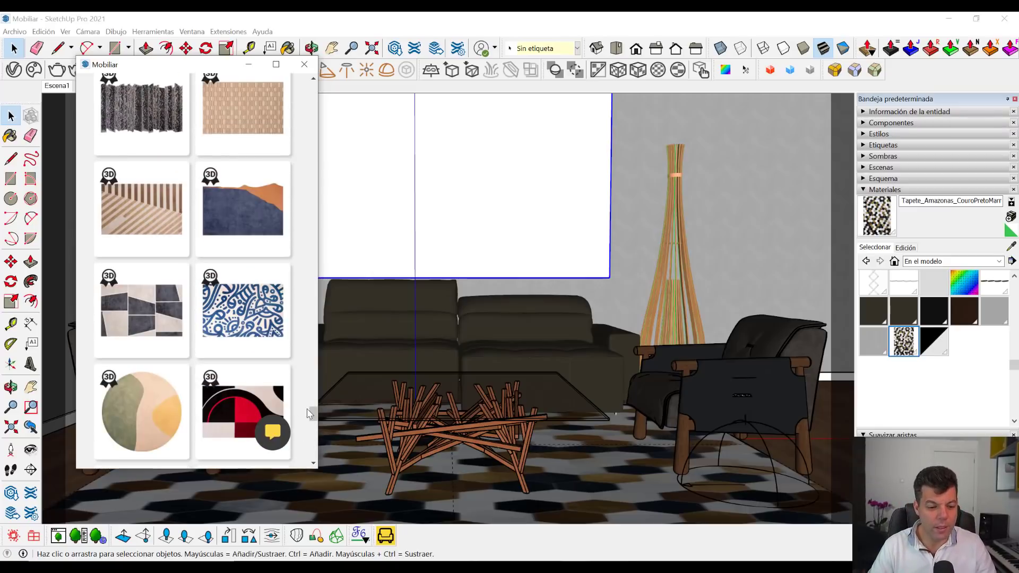
drag(313, 410, 313, 399)
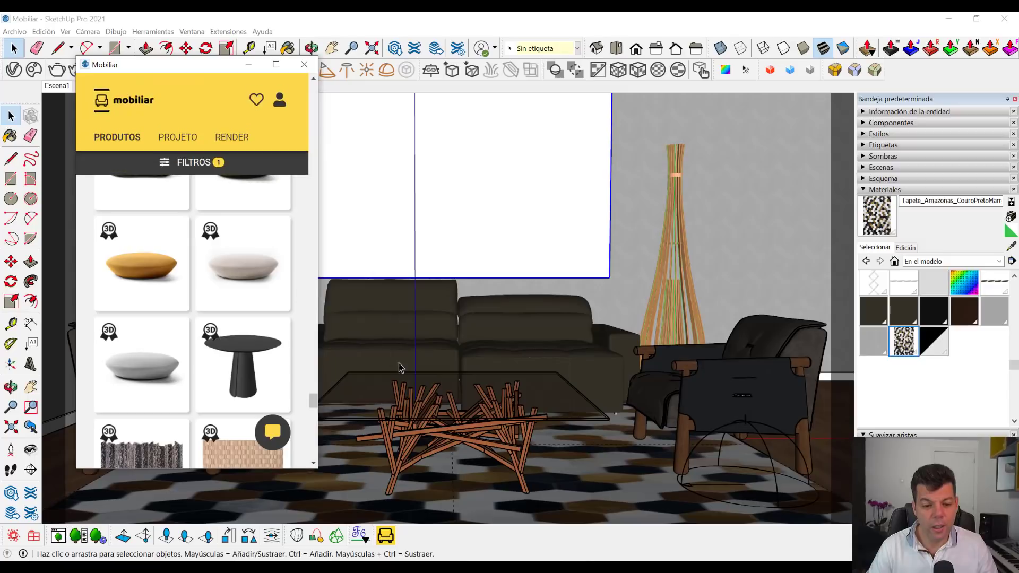
scroll(260, 334, up, 2)
scroll(234, 281, up, 2)
scroll(207, 228, up, 1)
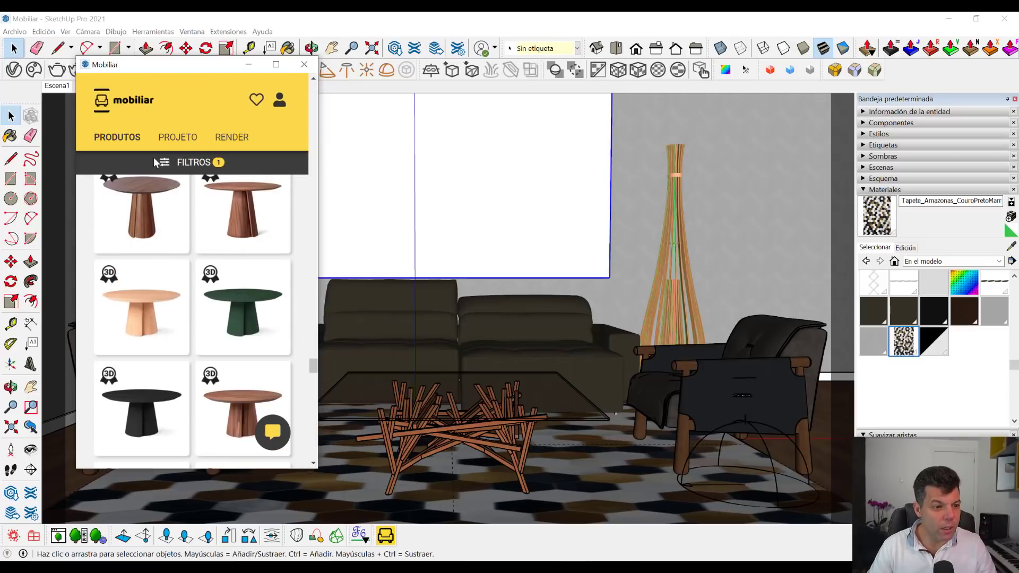
- Reopen the Mobiliar product filters and apply a category filter with CONFIRMAR
click(167, 164)
scroll(143, 328, down, 2)
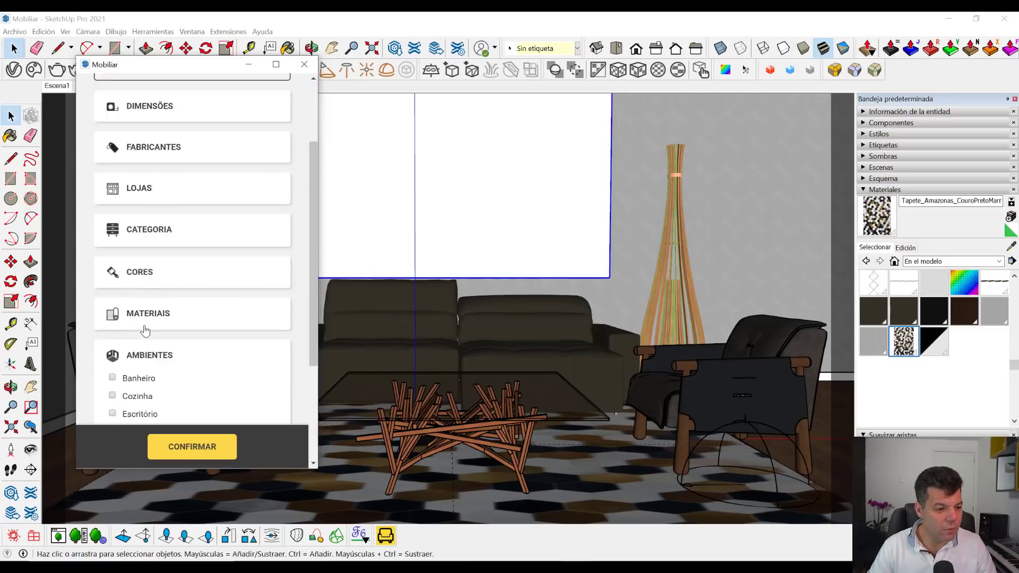
scroll(147, 337, down, 2)
scroll(143, 323, up, 3)
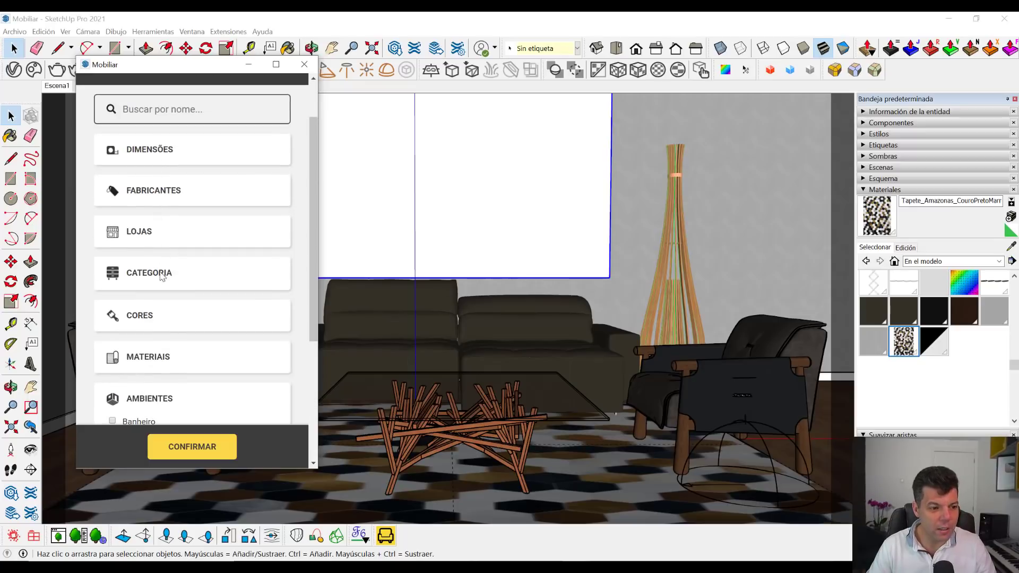
click(161, 275)
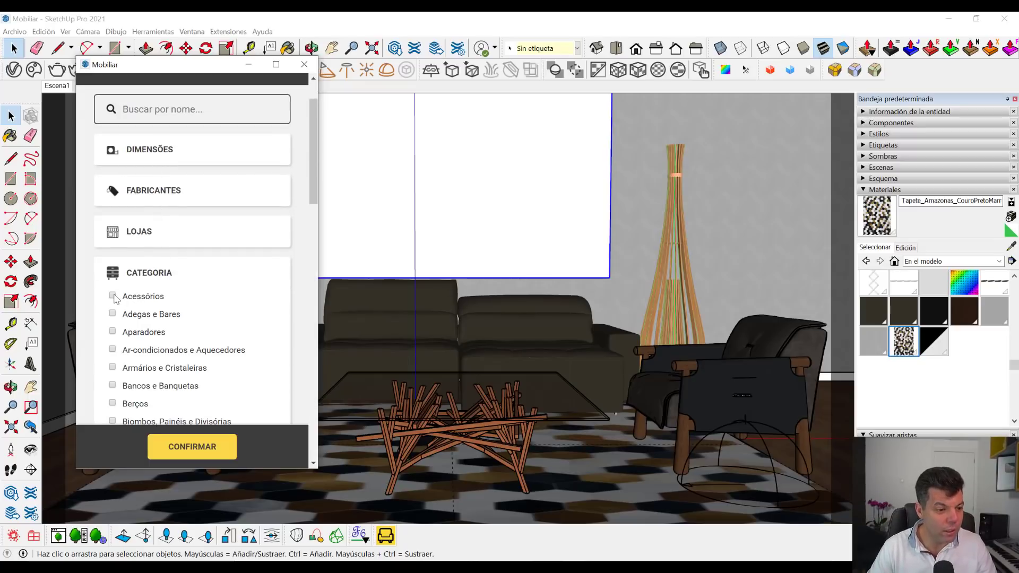
click(195, 453)
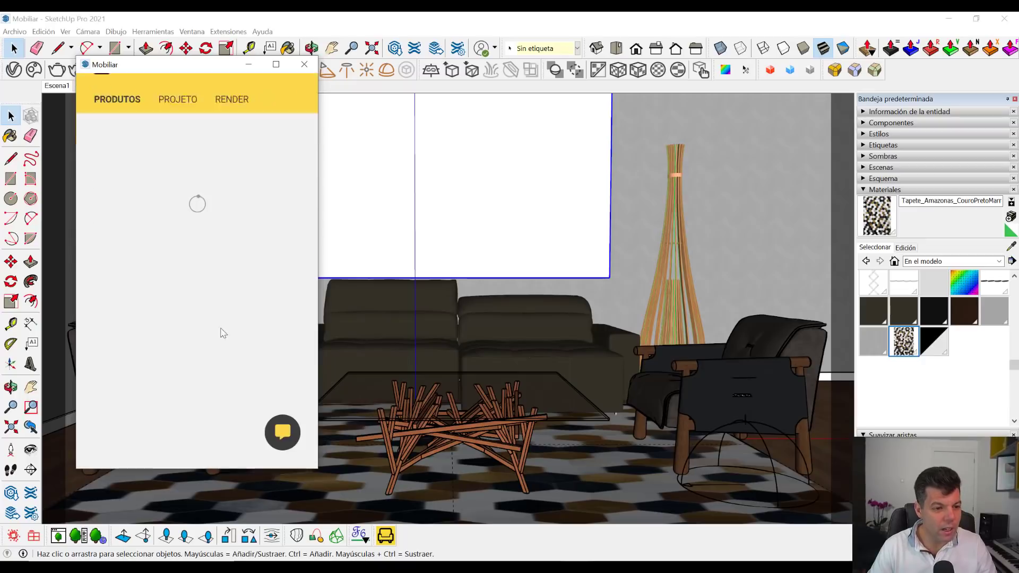
- Open the Revisteiro Near magazine rack and download its 3D model
scroll(212, 311, down, 5)
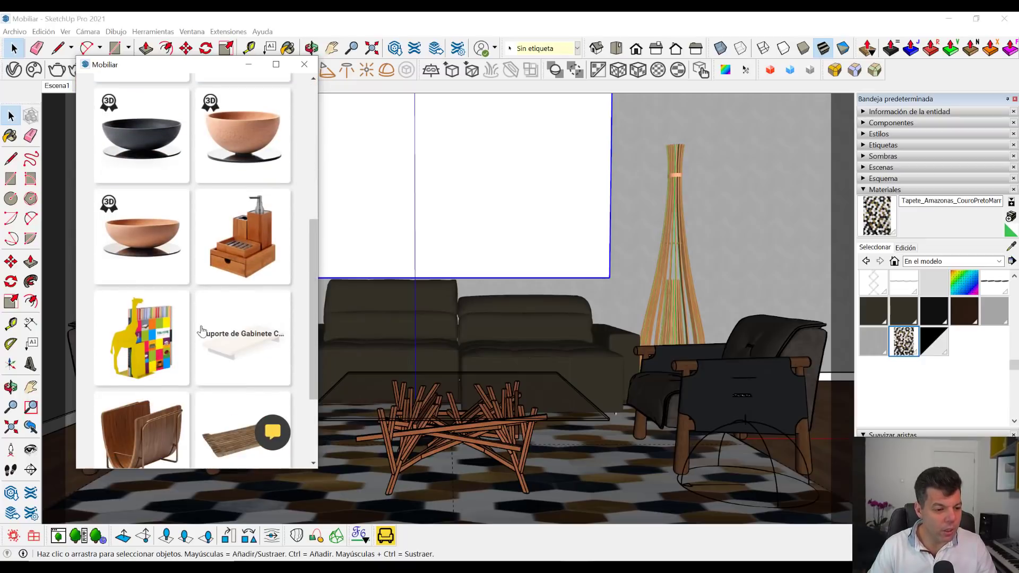
scroll(201, 331, down, 2)
click(144, 329)
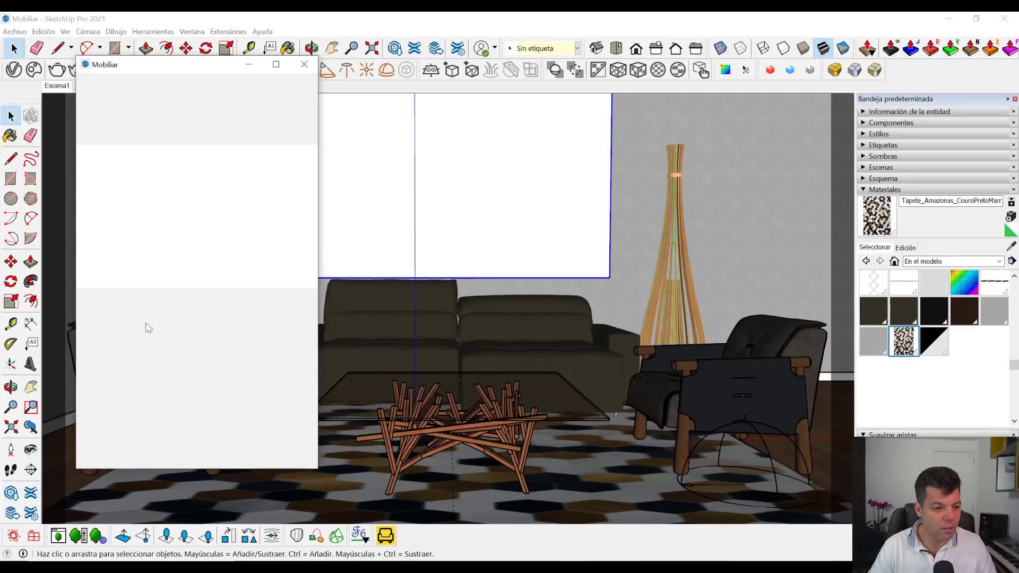
click(192, 141)
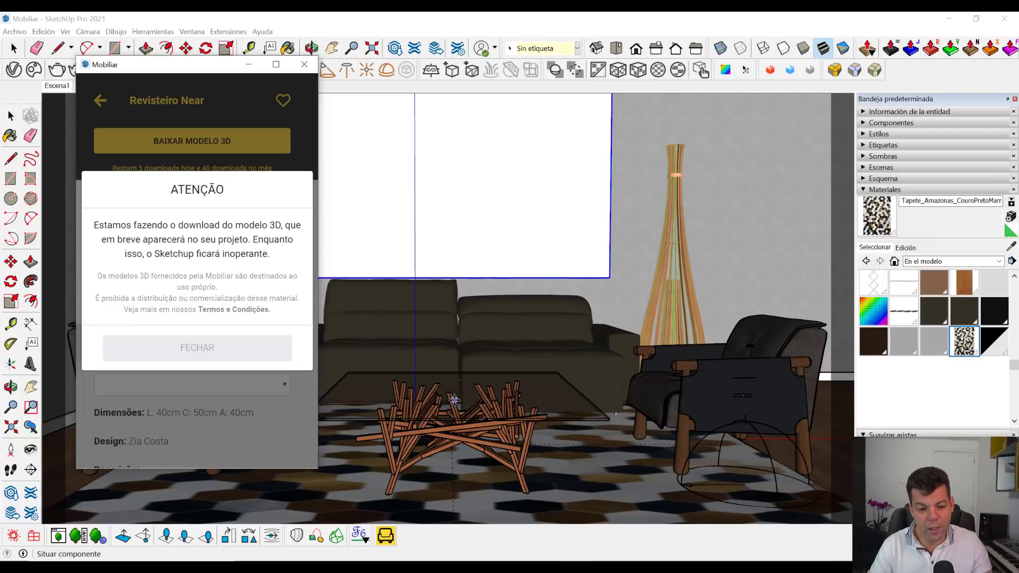
- Place the downloaded Revisteiro Near rack over the coffee table and orbit around it
click(454, 400)
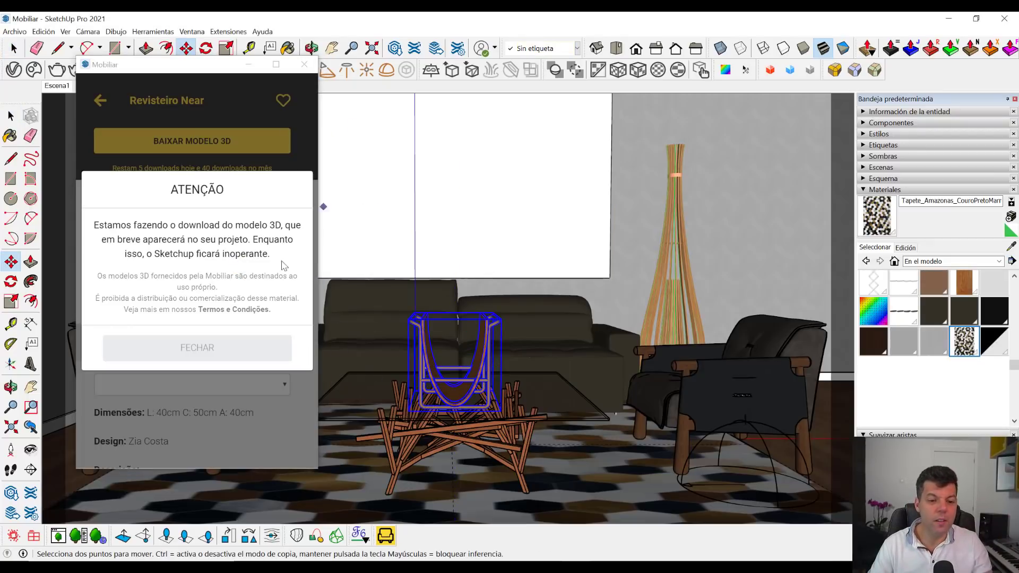
mouse_move(387, 358)
middle_down()
mouse_move(593, 392)
mouse_move(477, 371)
middle_up()
scroll(372, 372, up, 3)
scroll(345, 361, up, 3)
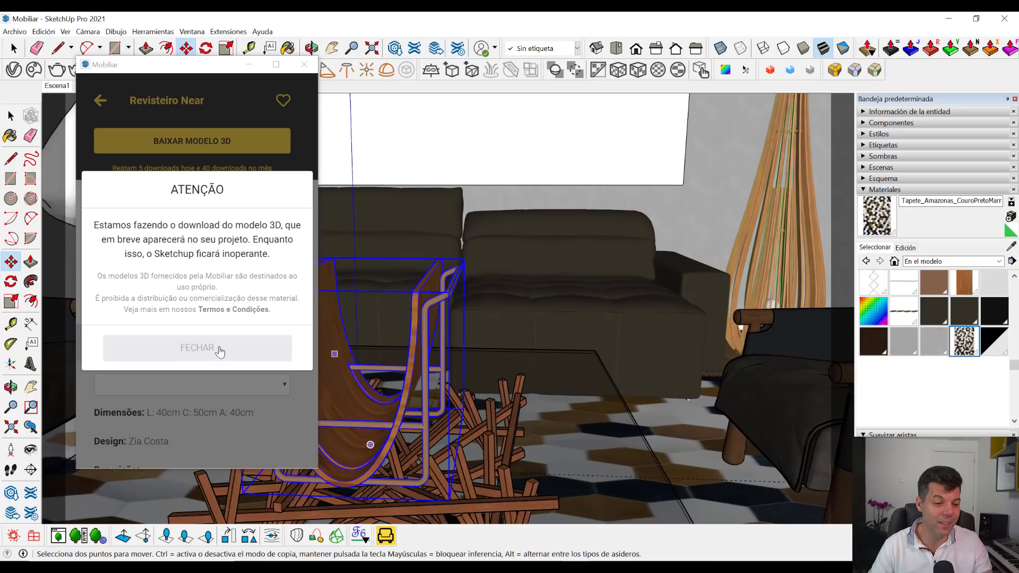
- Dismiss the download notice, close Mobiliar, and orbit to inspect the magazine rack
click(220, 350)
click(304, 64)
middle_drag(339, 238, 529, 271)
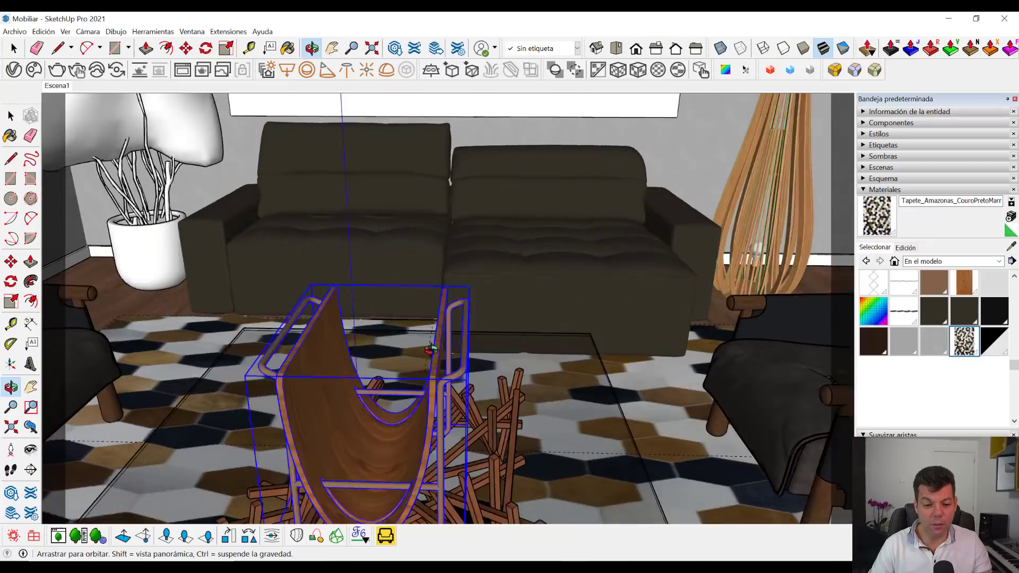
mouse_move(529, 271)
middle_down()
mouse_move(424, 363)
mouse_move(350, 408)
middle_up()
scroll(425, 363, down, 3)
scroll(350, 408, up, 3)
scroll(349, 409, up, 1)
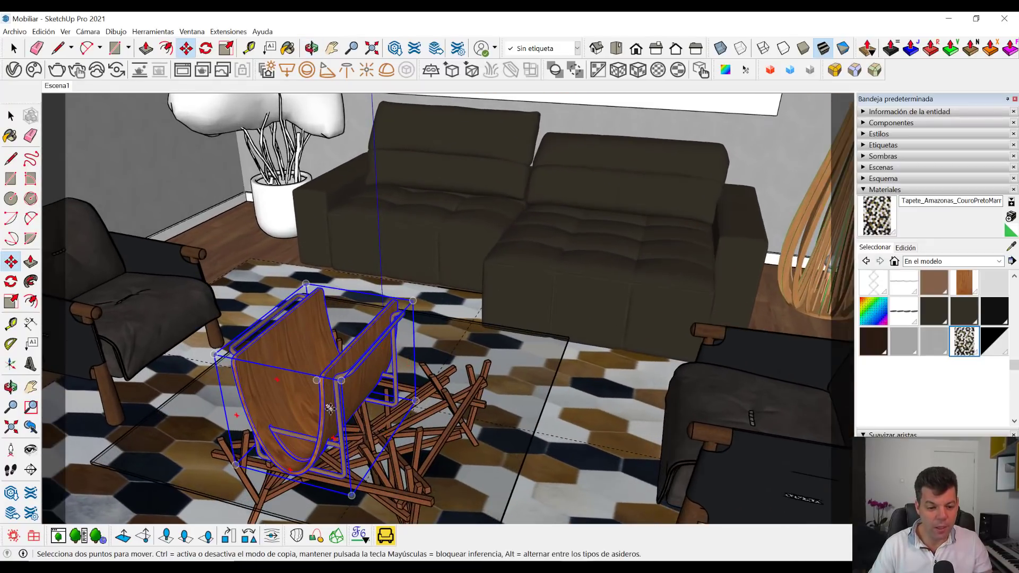
- Remove the magazine rack, return to the Escena1 front view, and zoom closer
key(Delete)
key(space)
key(Page_Up)
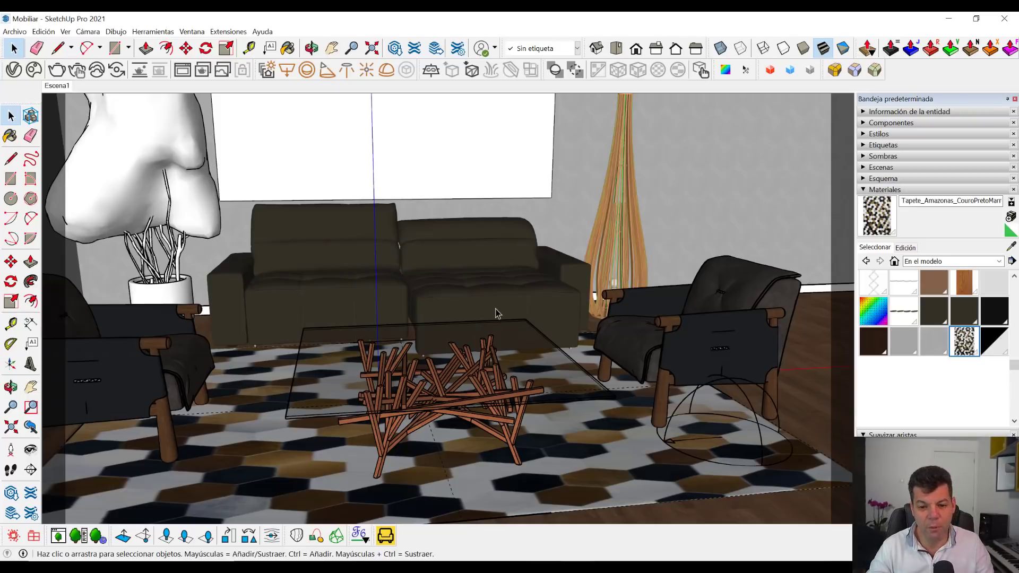
middle_drag(634, 340, 599, 388)
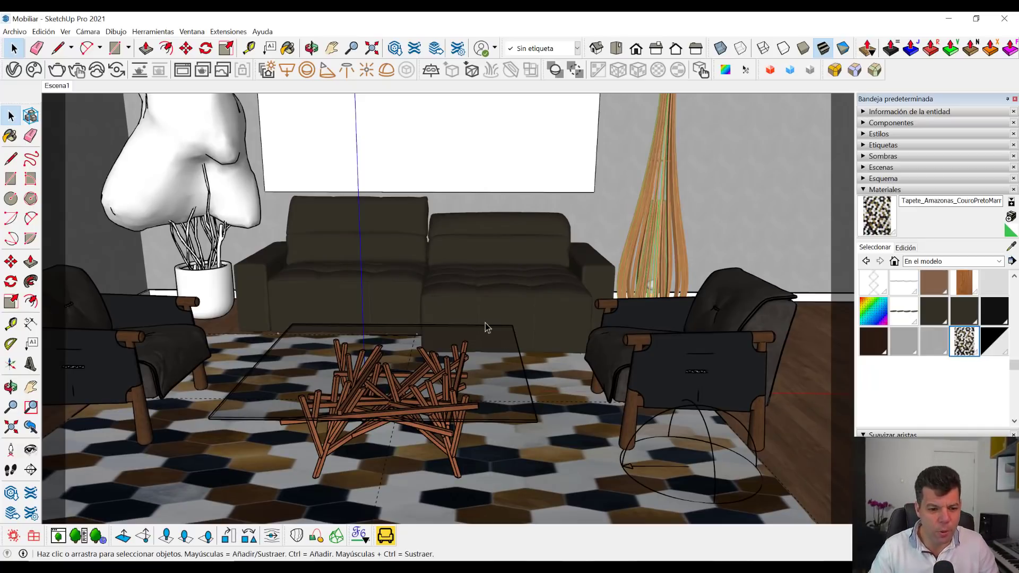
scroll(485, 326, down, 4)
scroll(434, 351, up, 1)
scroll(382, 363, up, 2)
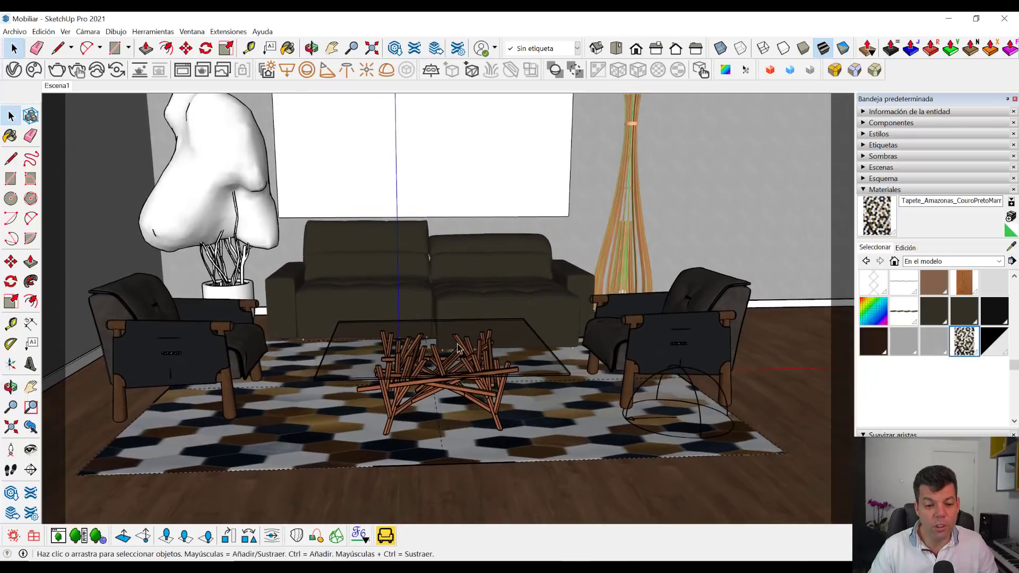
scroll(328, 374, up, 1)
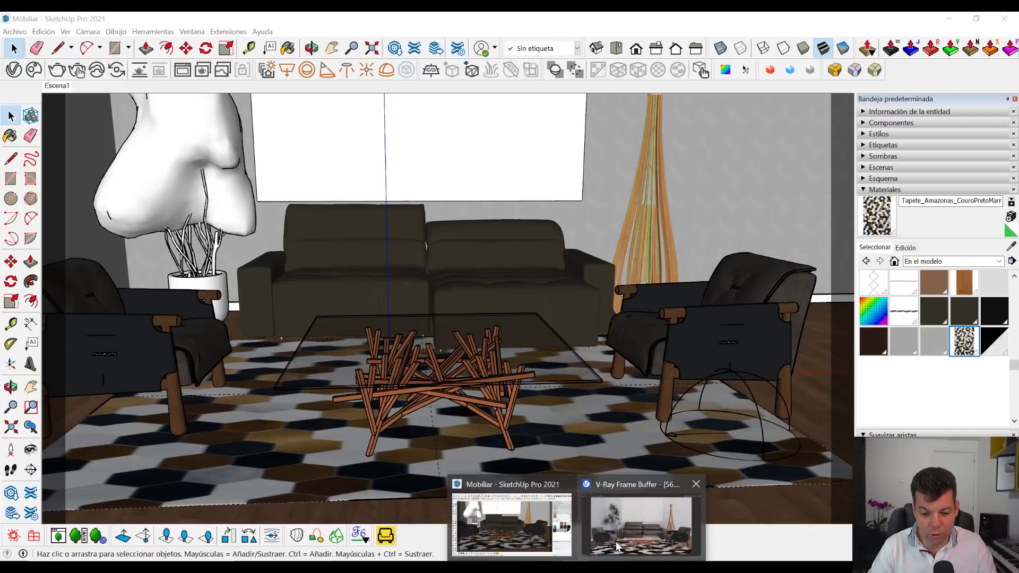
click(642, 517)
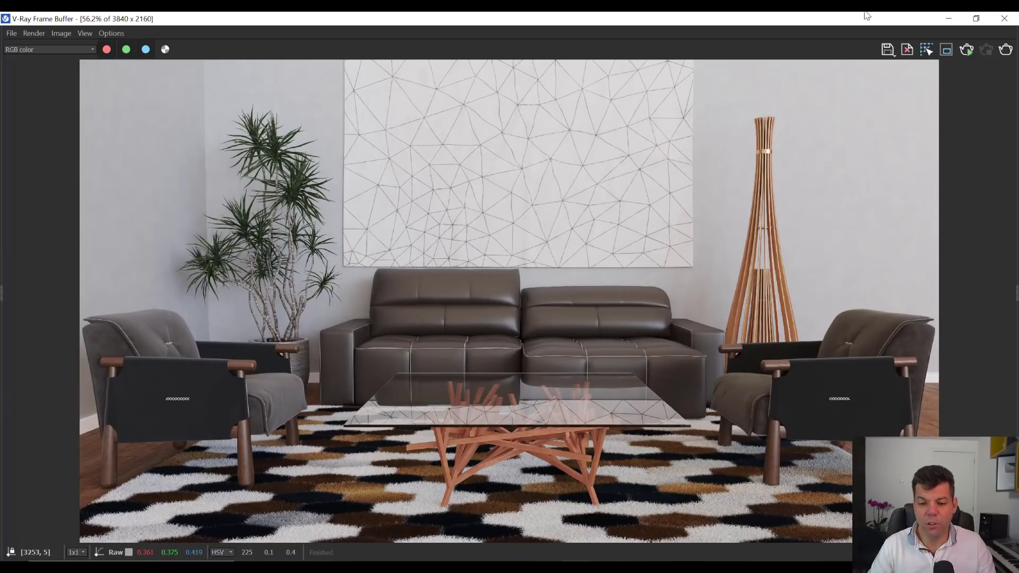
click(948, 19)
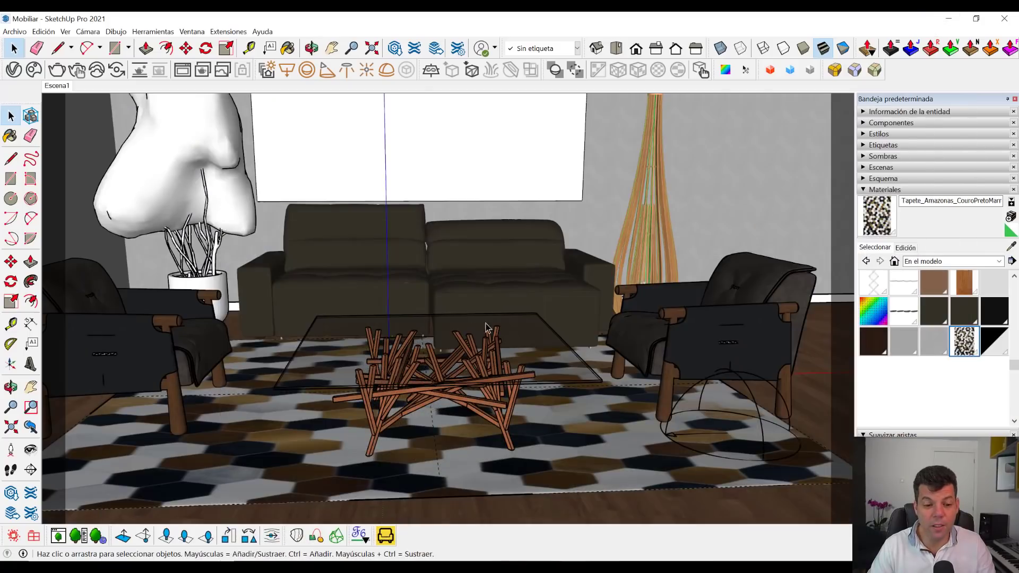
middle_drag(586, 337, 458, 344)
mouse_move(457, 344)
mouse_down()
mouse_move(509, 356)
mouse_move(552, 386)
mouse_up()
middle_drag(594, 381, 574, 391)
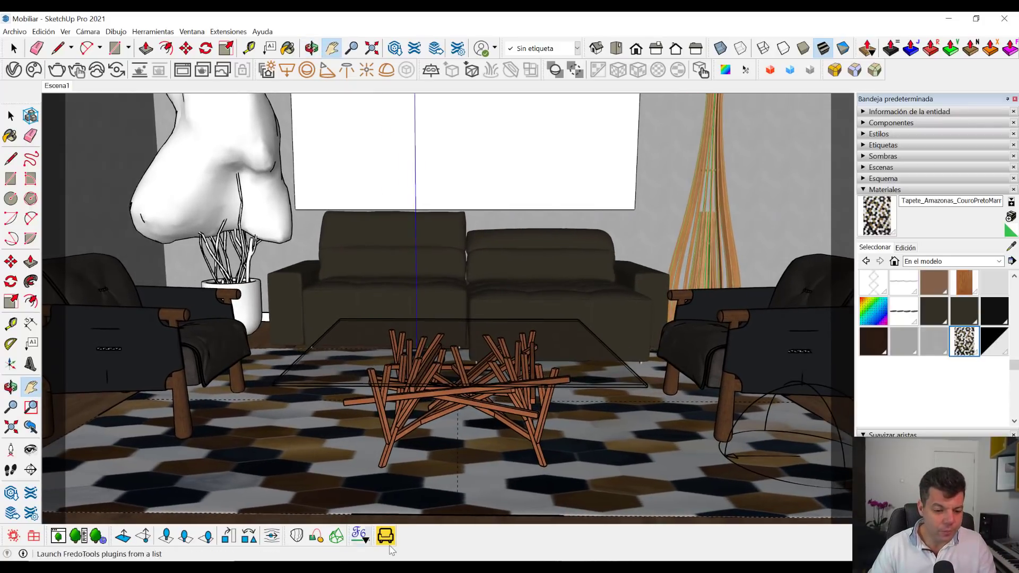
- Open the Mobiliar plugin's PROJETO tab to show the project's product list
click(386, 536)
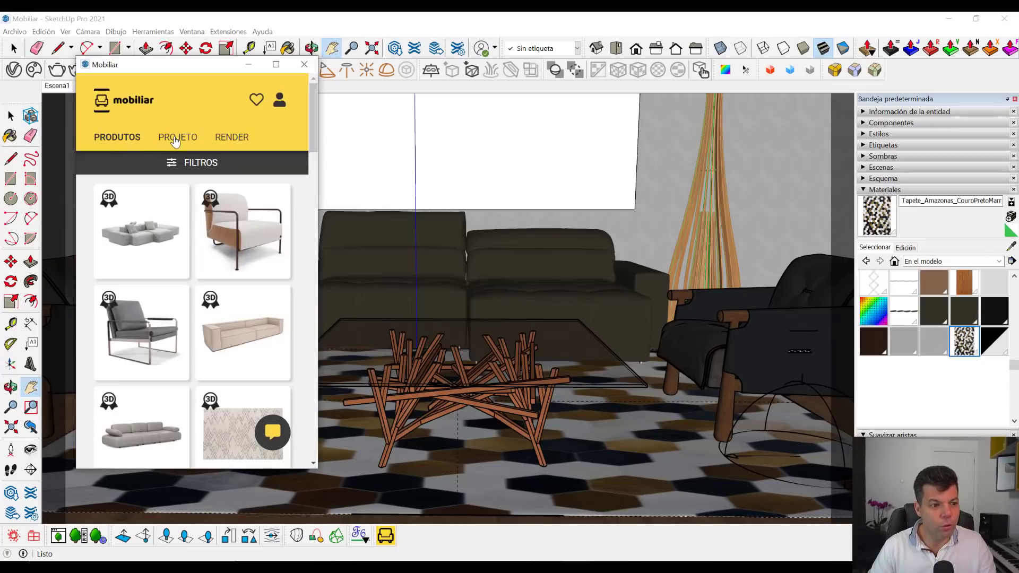
click(175, 139)
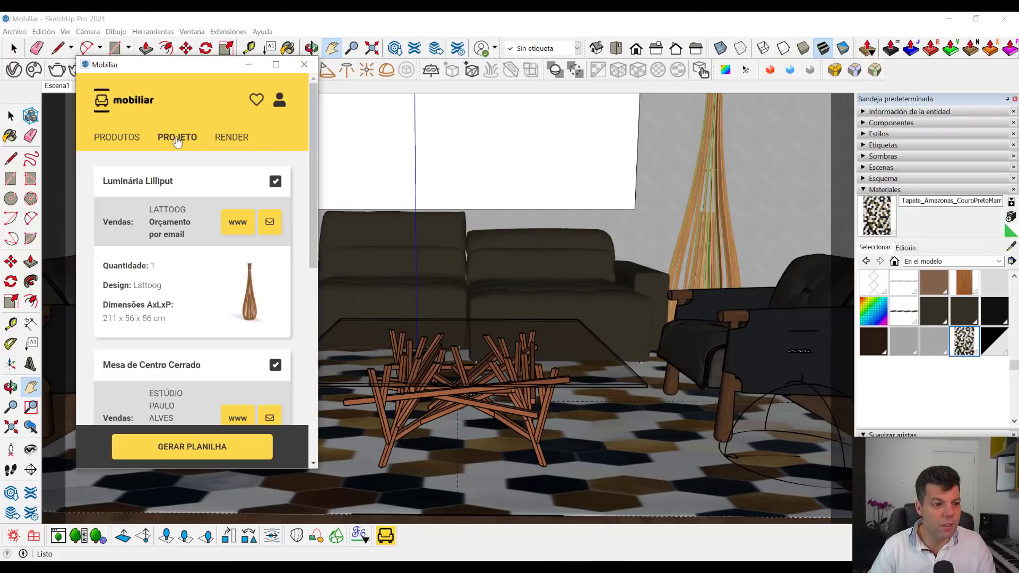
drag(313, 171, 308, 429)
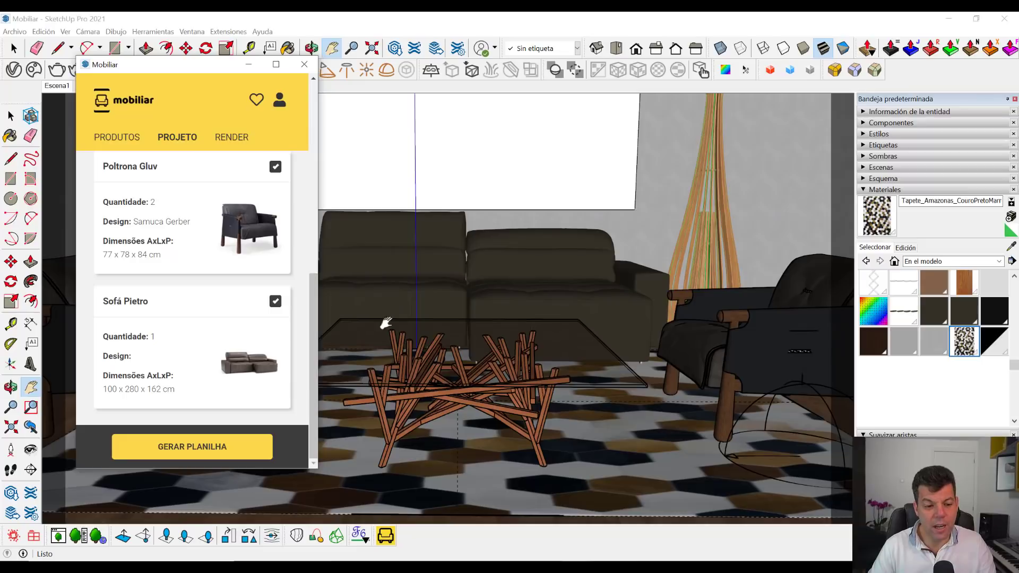
drag(313, 335, 320, 204)
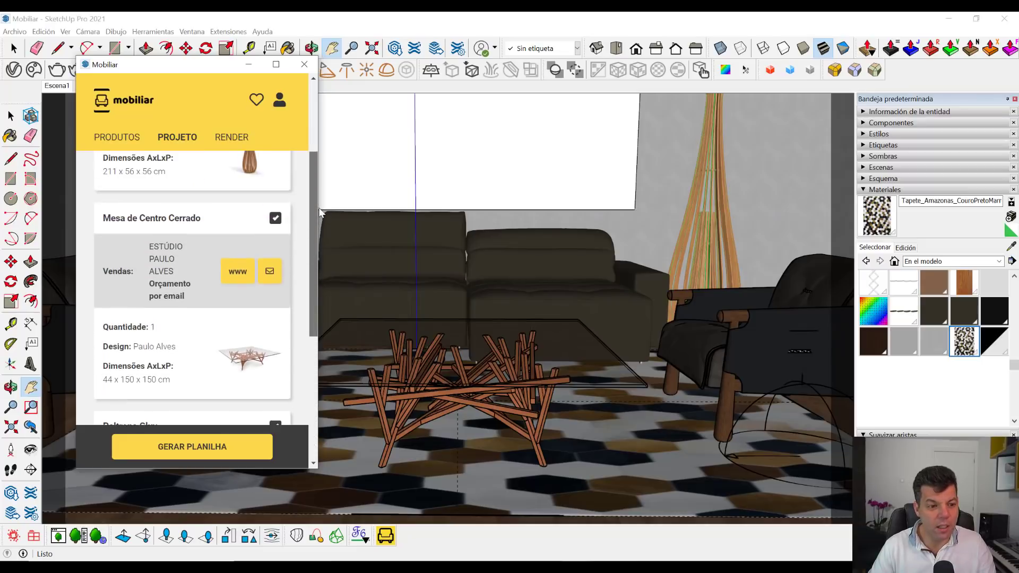
drag(320, 203, 312, 94)
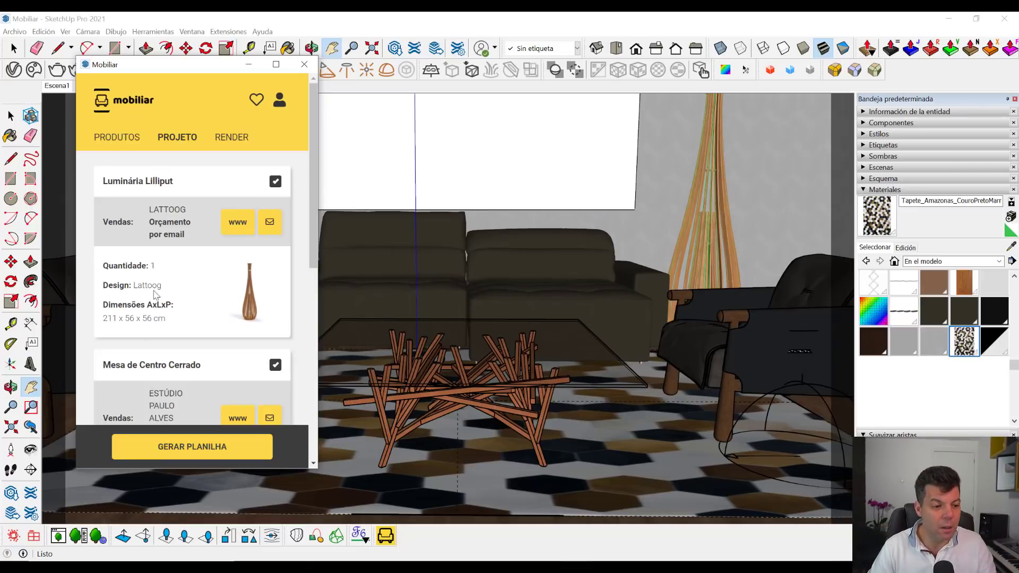
- Scroll down through the rest of the project's product list
scroll(207, 265, down, 2)
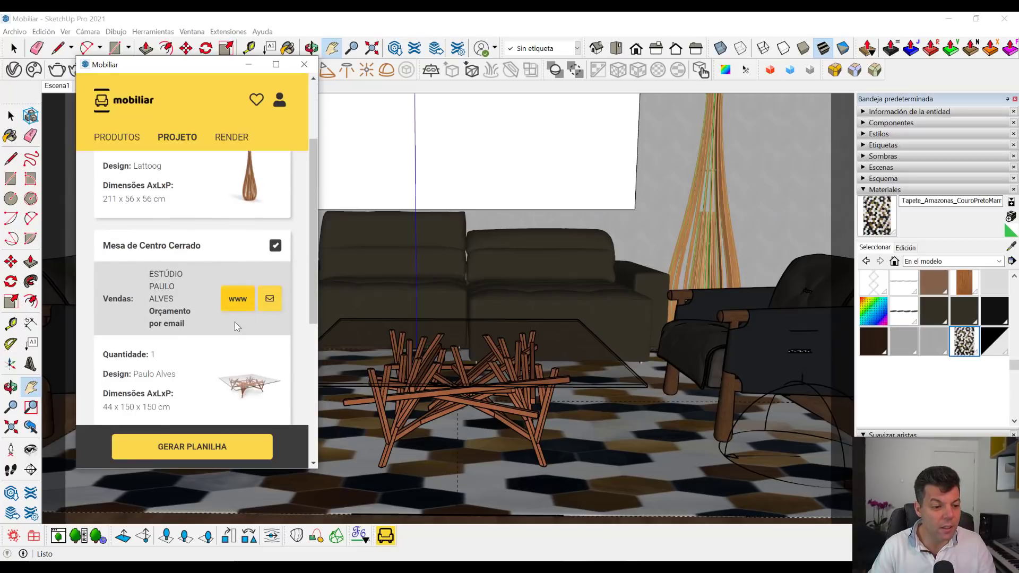
scroll(166, 312, down, 1)
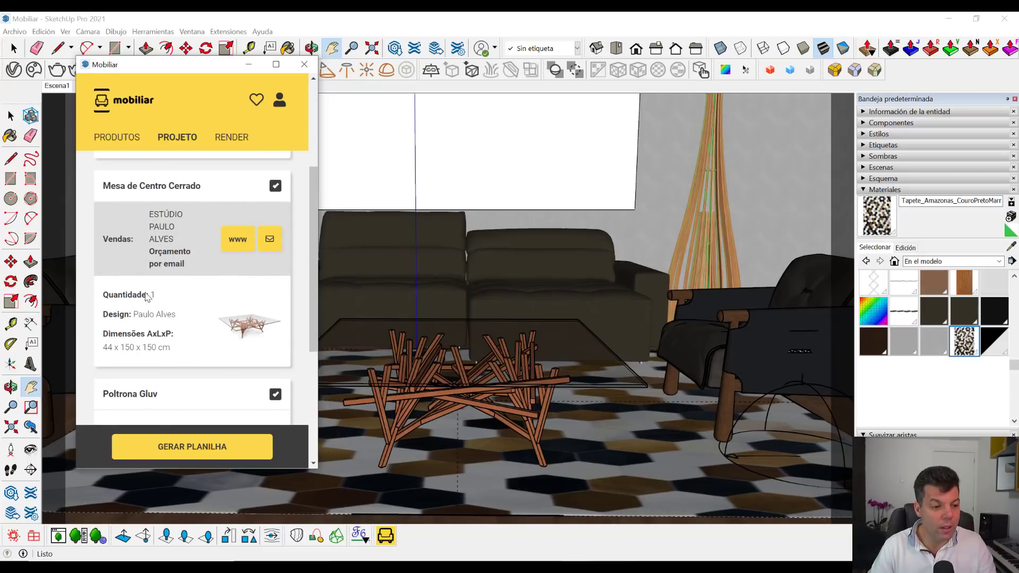
scroll(191, 341, down, 2)
scroll(196, 319, down, 1)
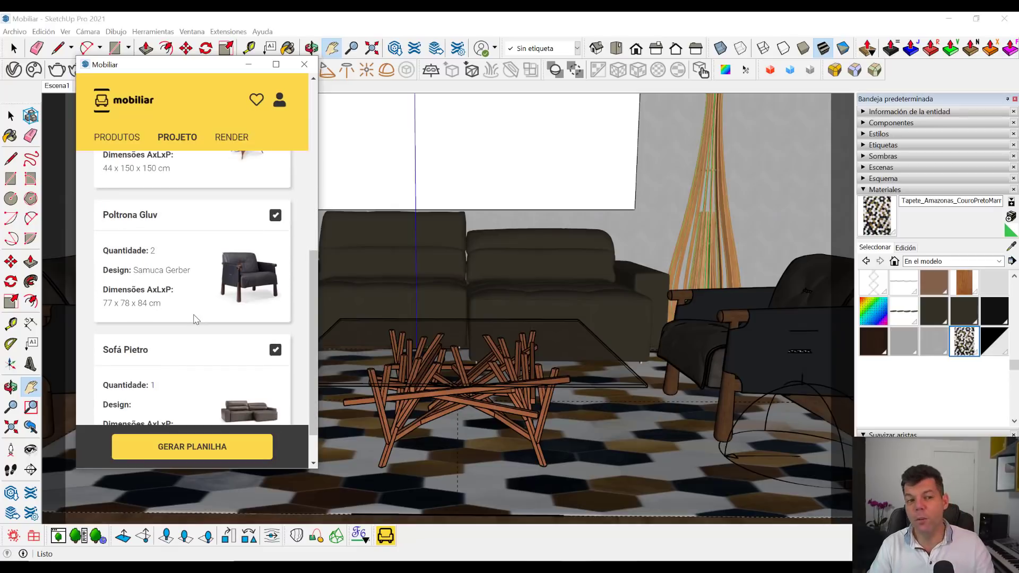
scroll(573, 282, down, 2)
scroll(574, 282, down, 2)
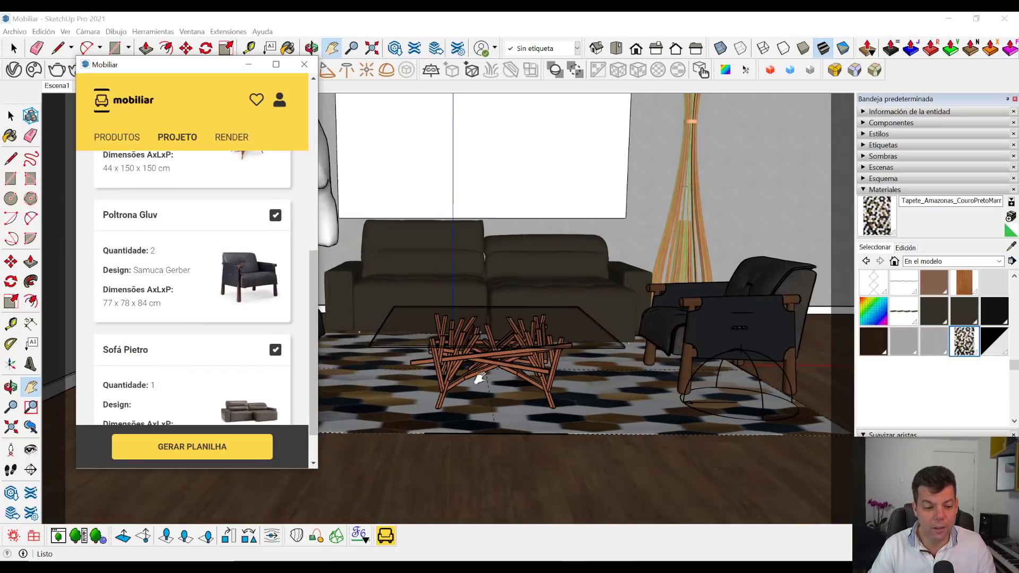
scroll(500, 334, down, 1)
- Bring up the RENDER page offering Imagens Estáticas, Tour 360 and Vídeo
click(501, 335)
scroll(499, 343, up, 2)
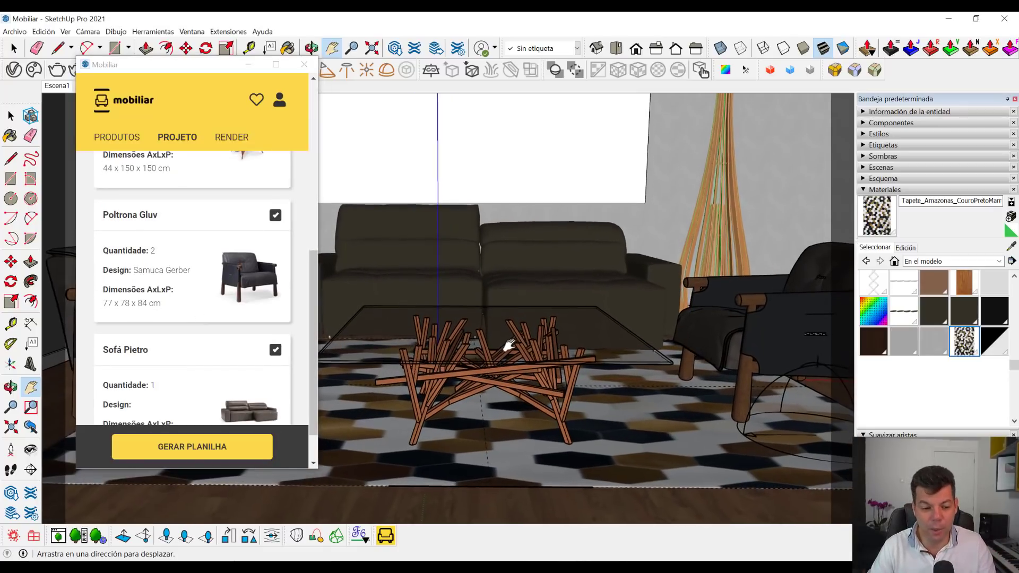
scroll(490, 359, up, 2)
drag(311, 325, 238, 143)
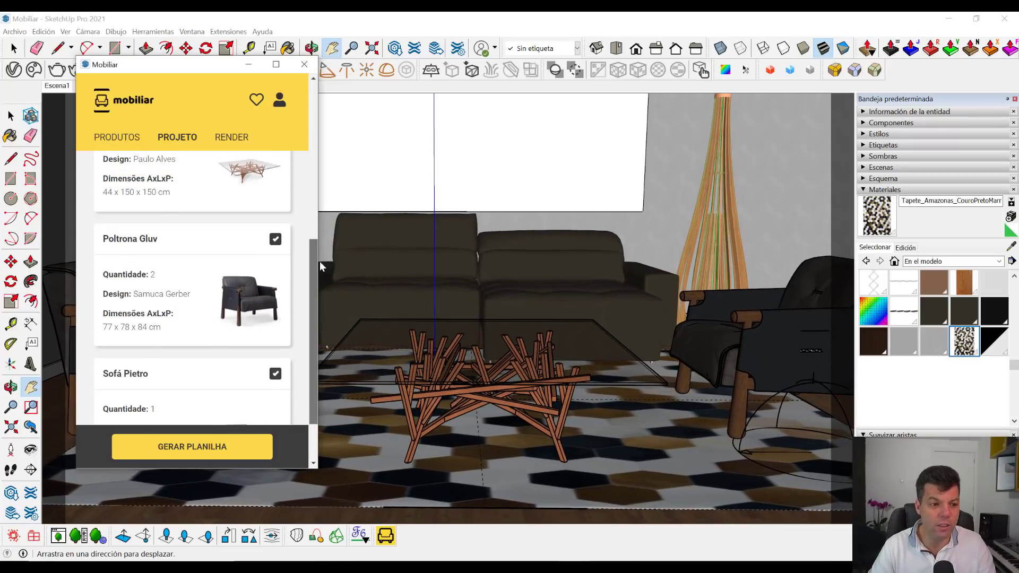
click(232, 137)
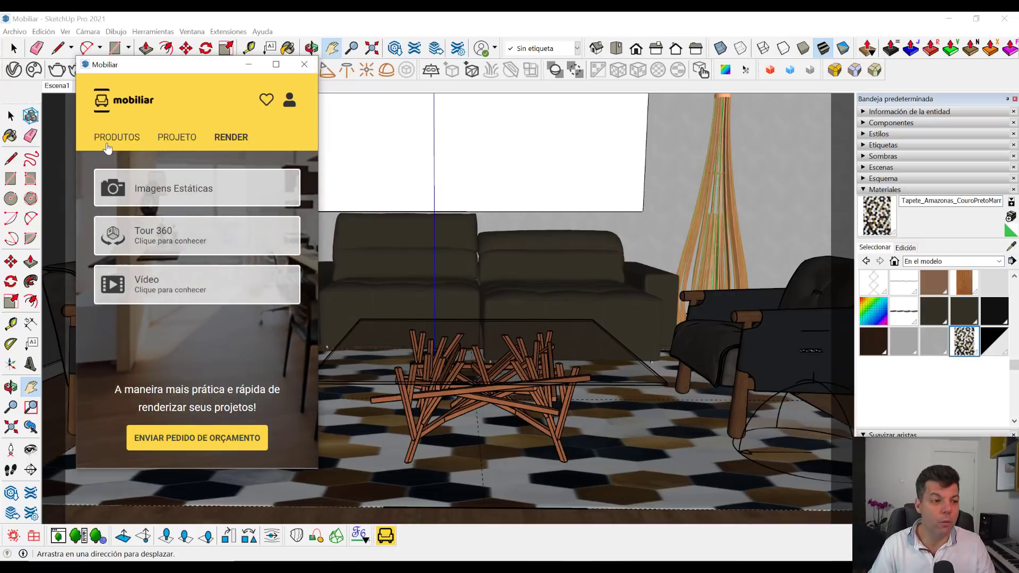
- Return to PRODUTOS and close the Mobiliar window to reveal the living room
click(108, 139)
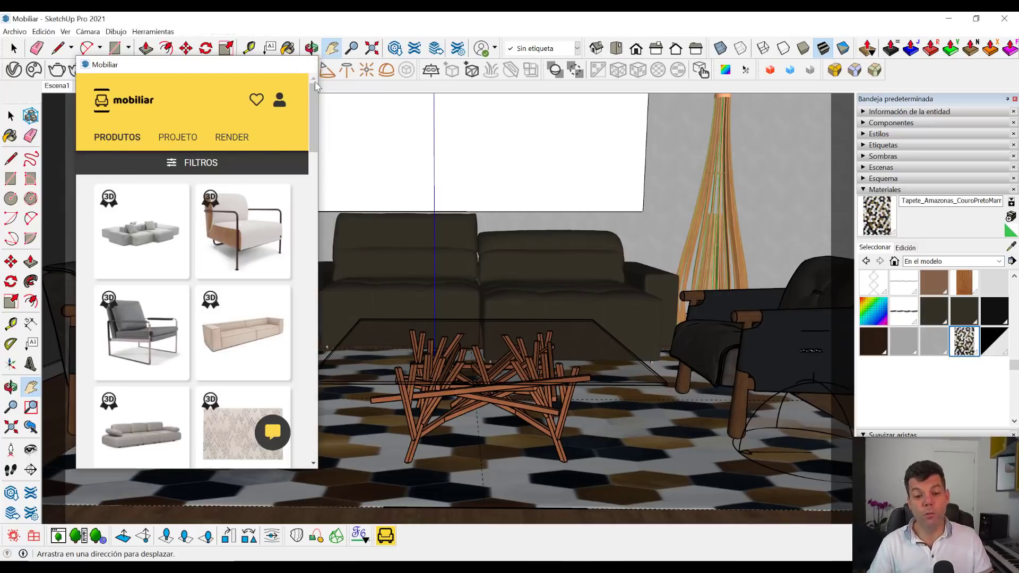
click(304, 64)
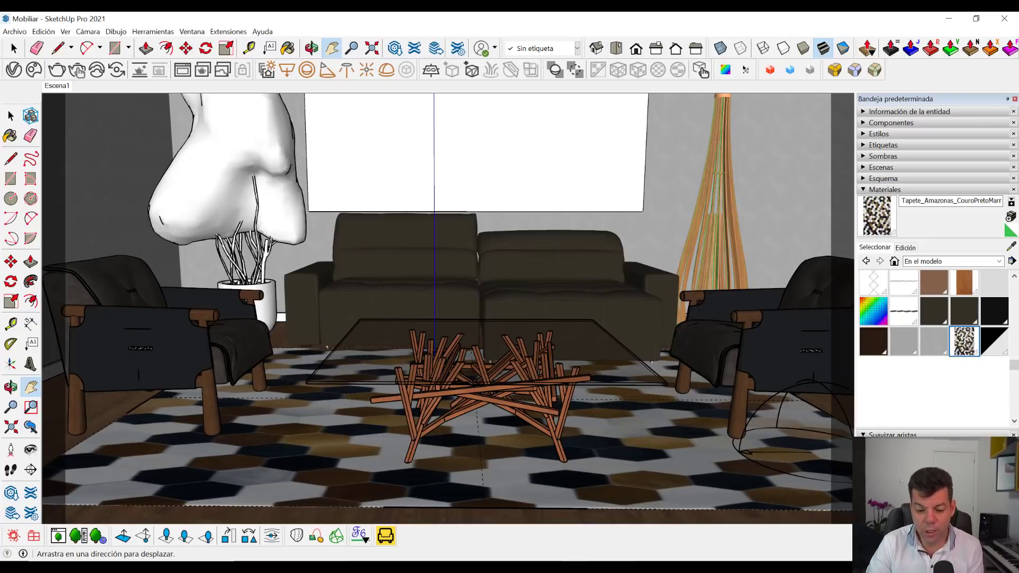
- Display the finished 3840×2160 living-room render in V-Ray Frame Buffer
click(637, 517)
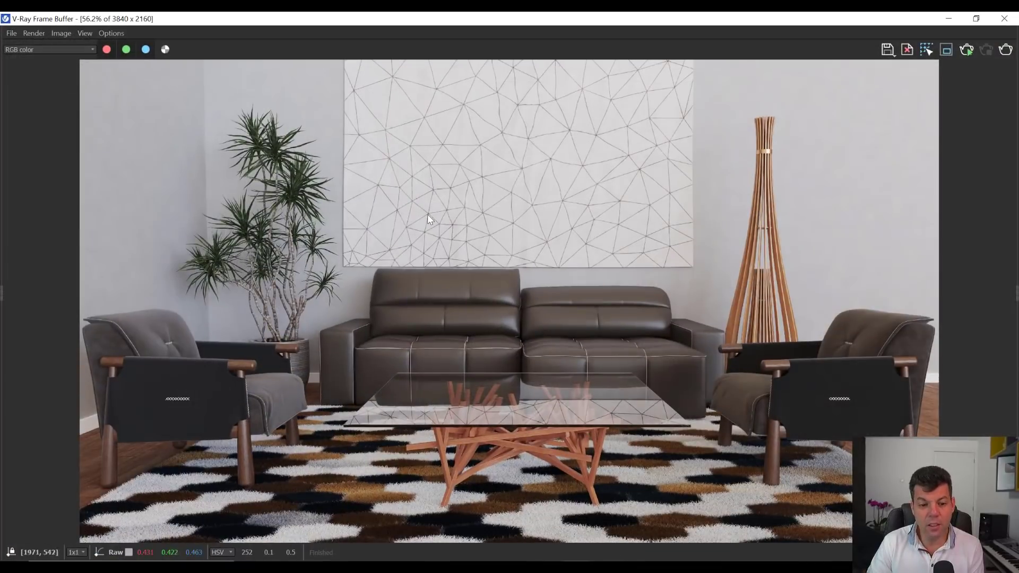